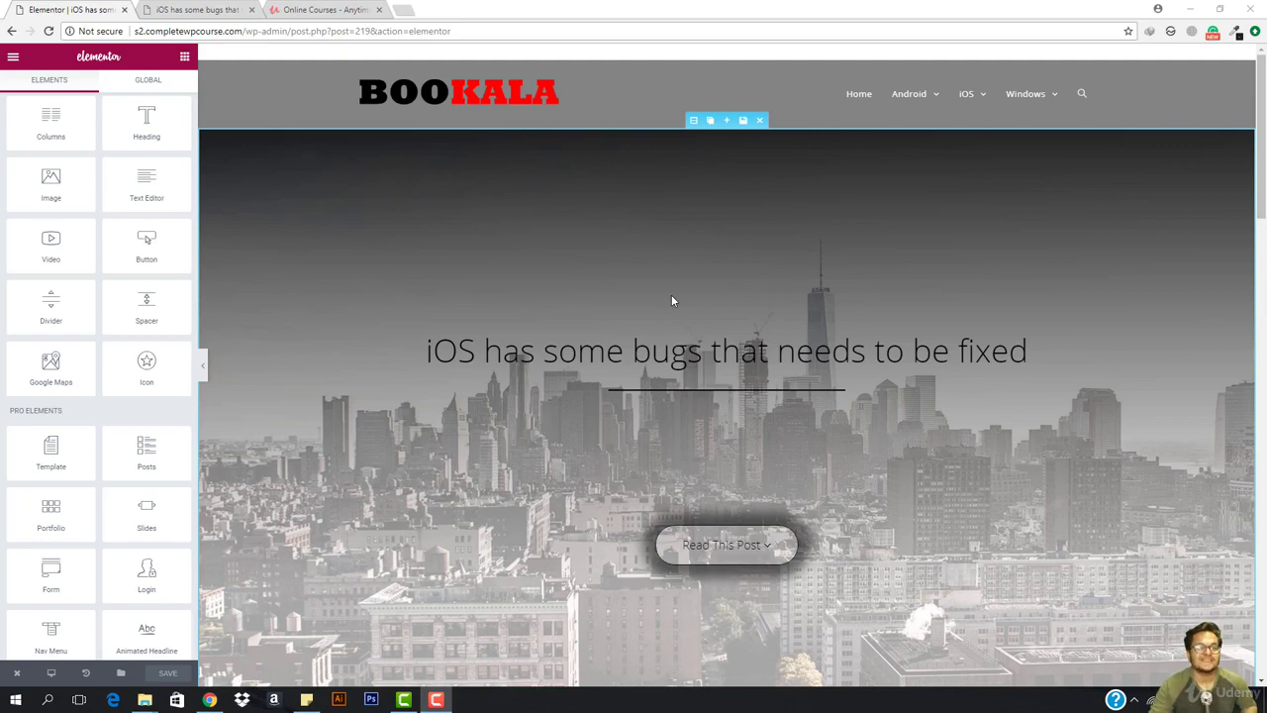
Start a new post from the admin bar and title it 'IPhone X has a new hidden feature'.
scroll(671, 295, "down", 3)
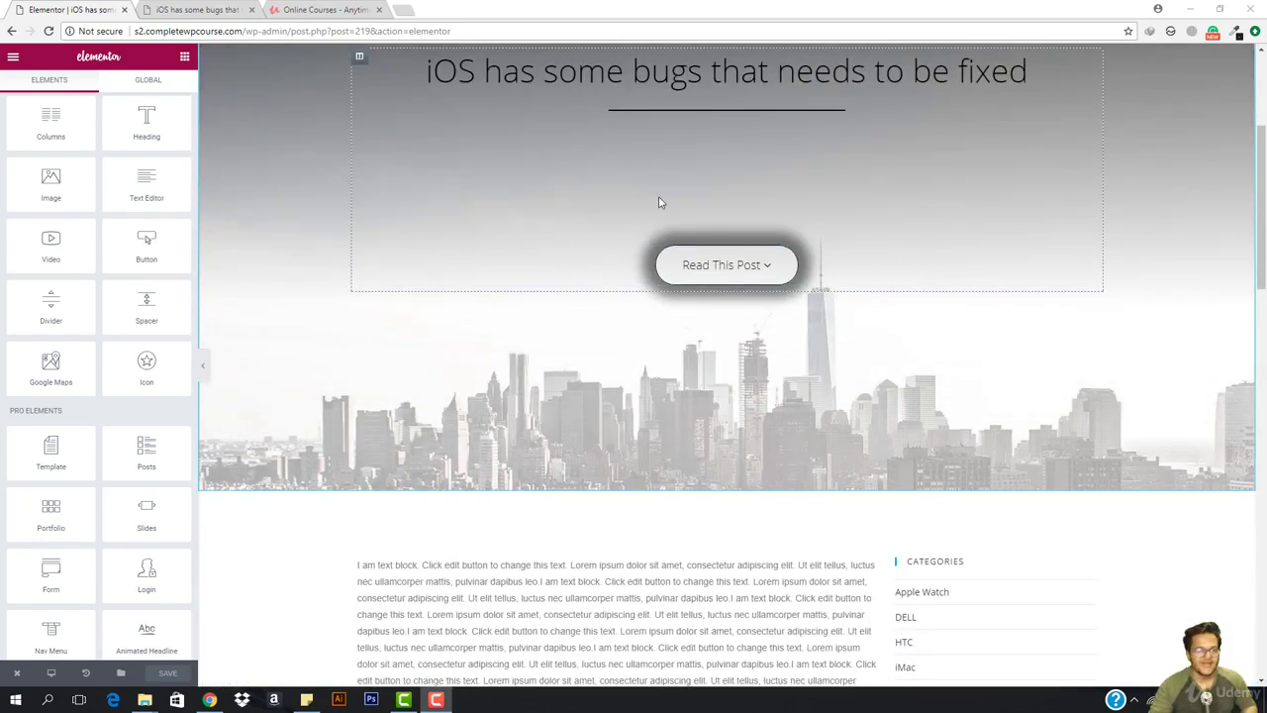
scroll(660, 202, "up", 3)
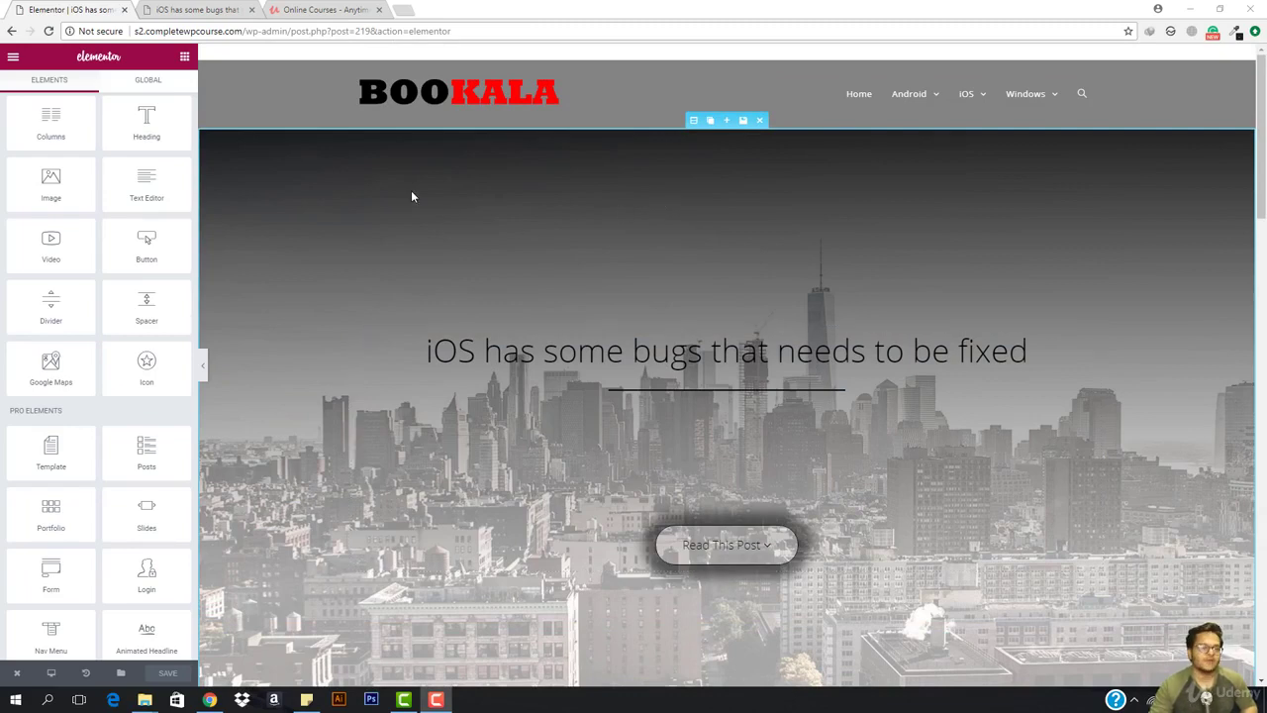
left_click(206, 9)
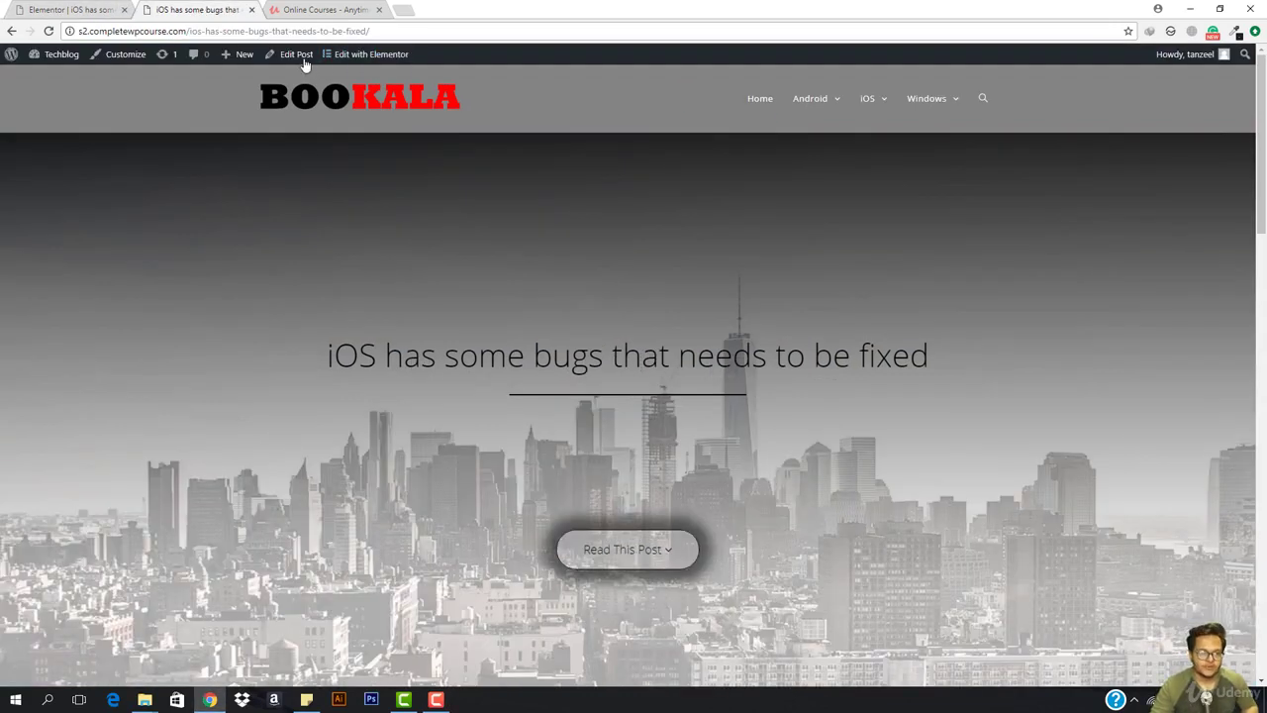
mouse_move(249, 62)
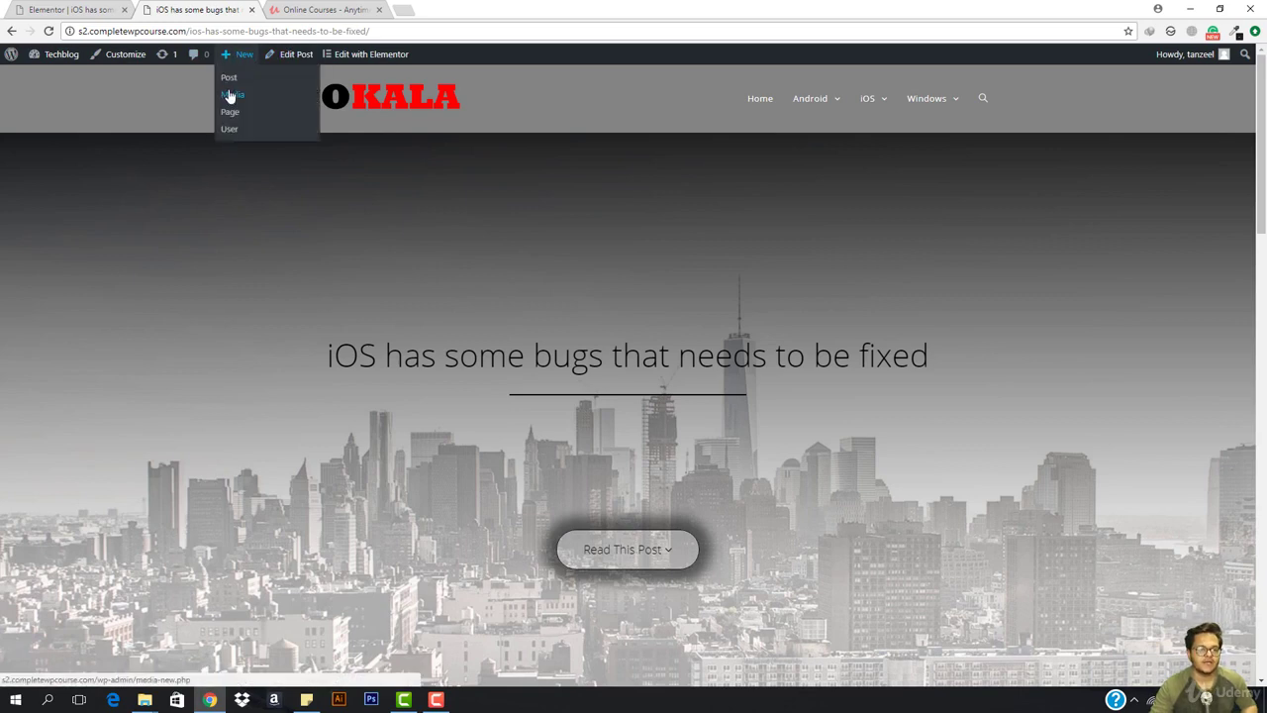
left_click(229, 77)
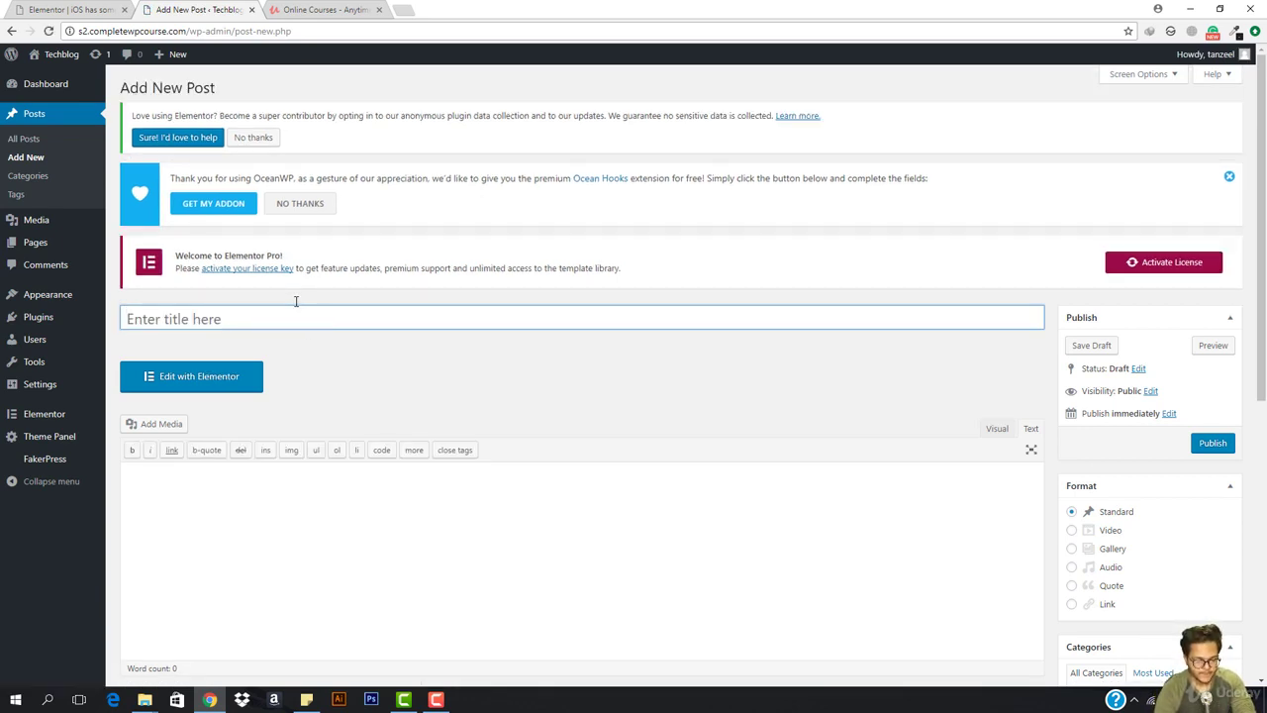
type("IPhon")
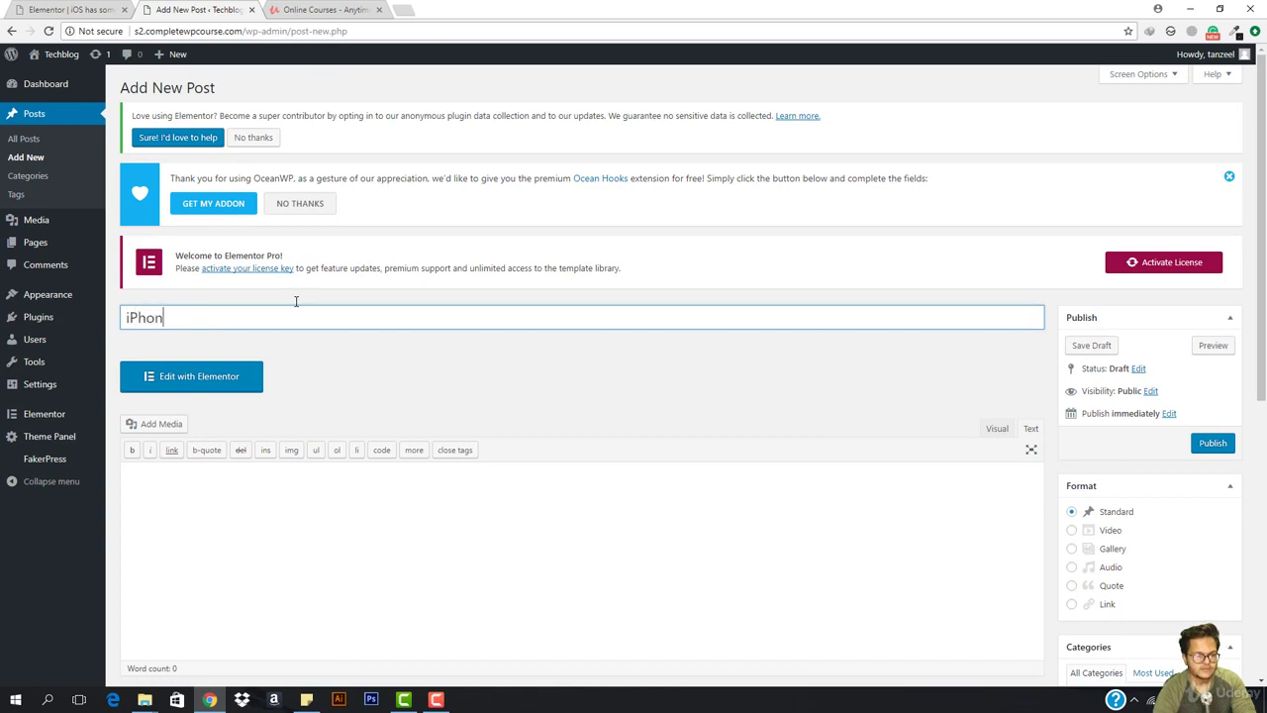
type("e X has a")
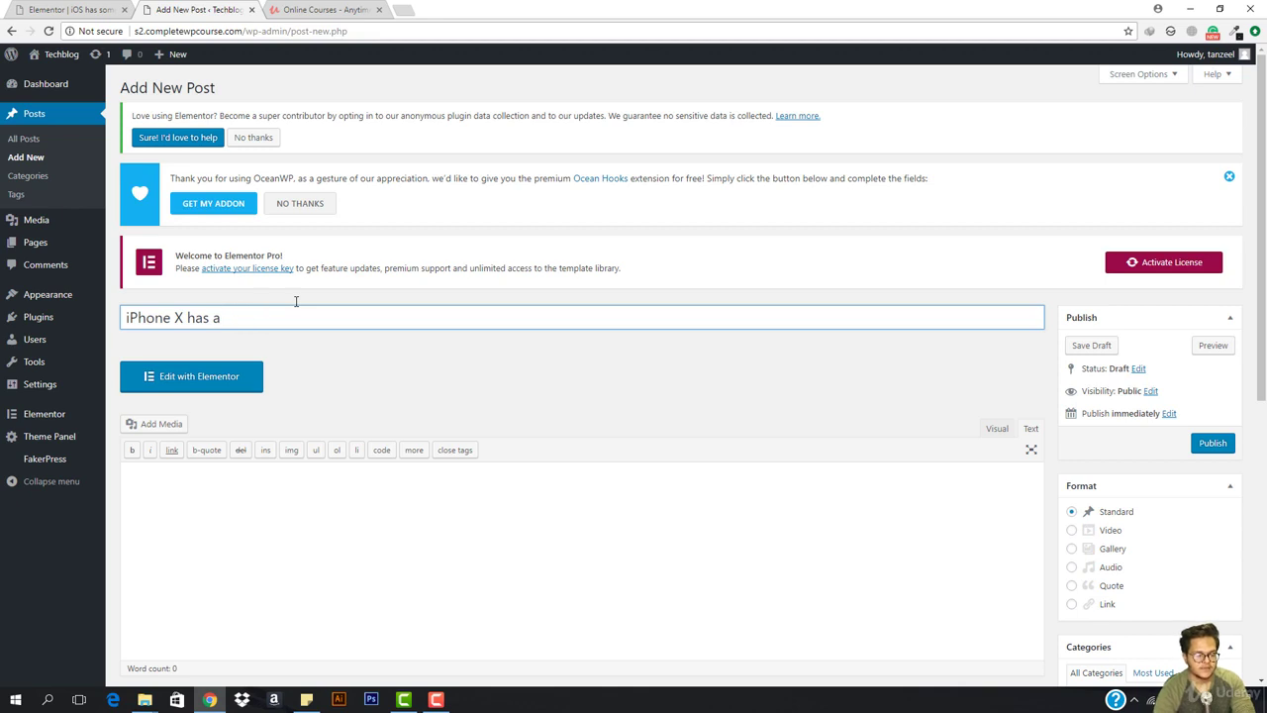
type(" new hidd")
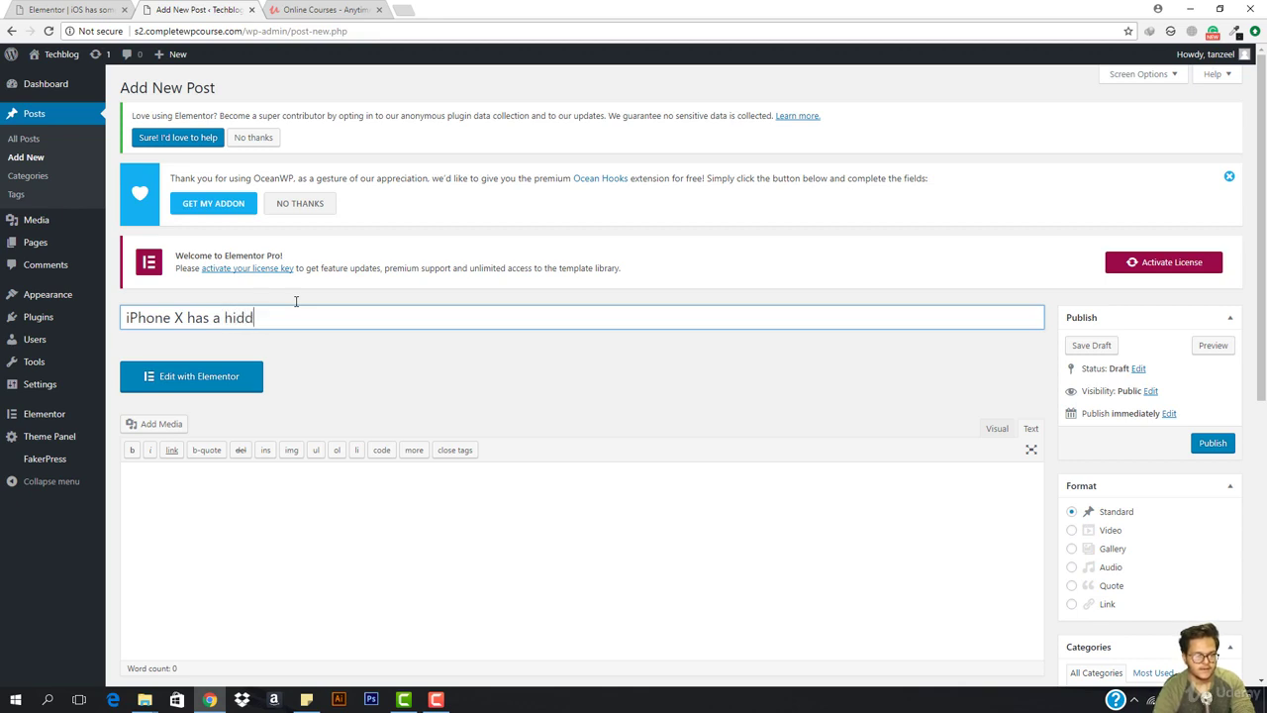
type("en feat")
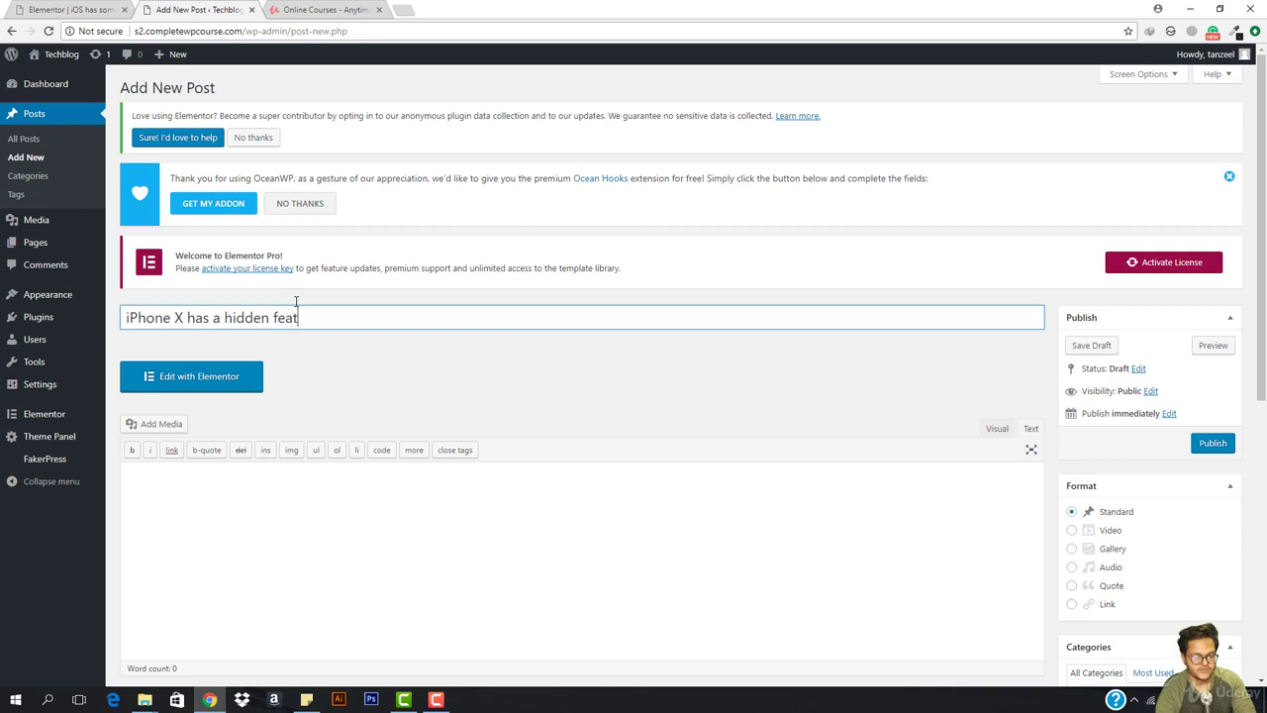
type("ure")
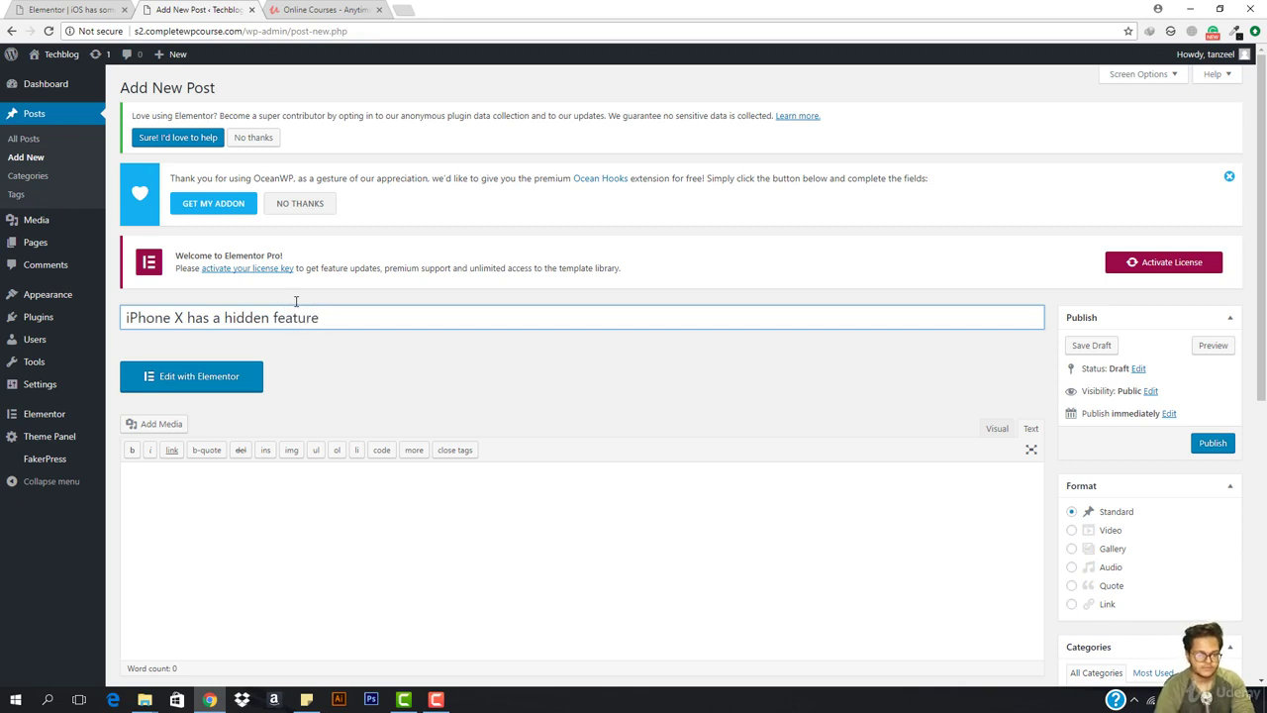
Set the post template to Elementor Canvas.
scroll(297, 302, "down", 2)
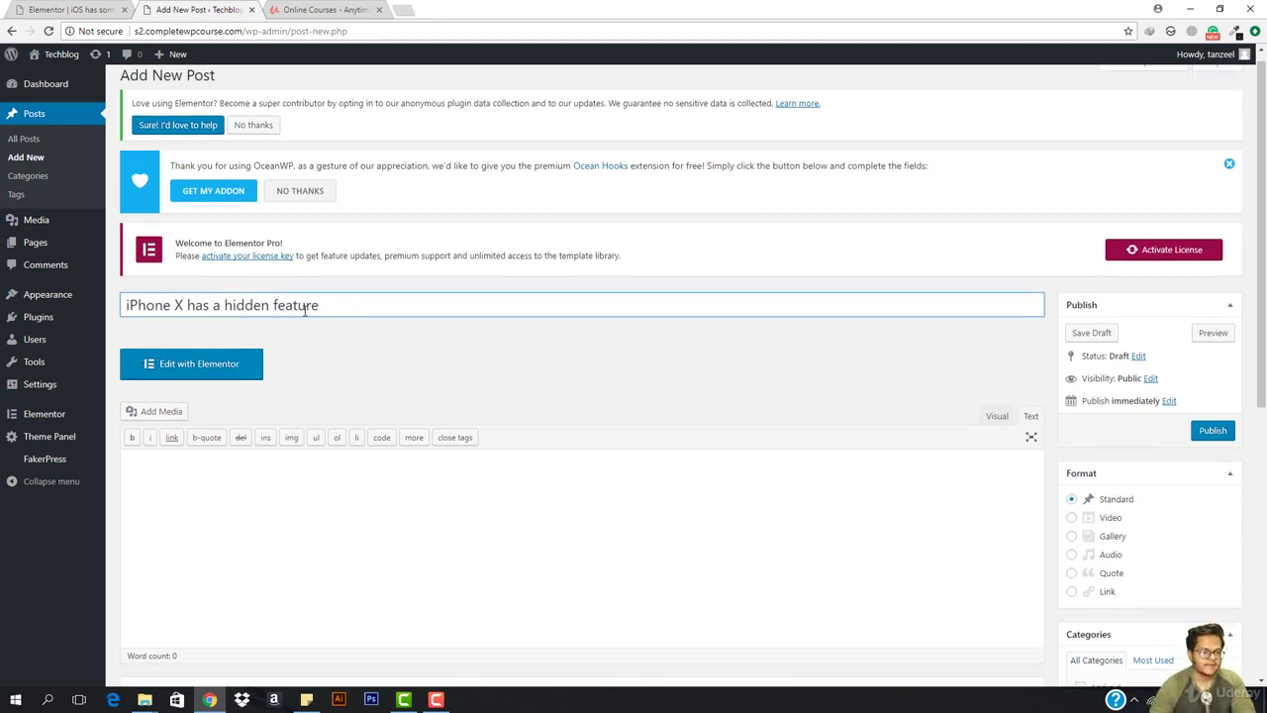
scroll(822, 499, "down", 2)
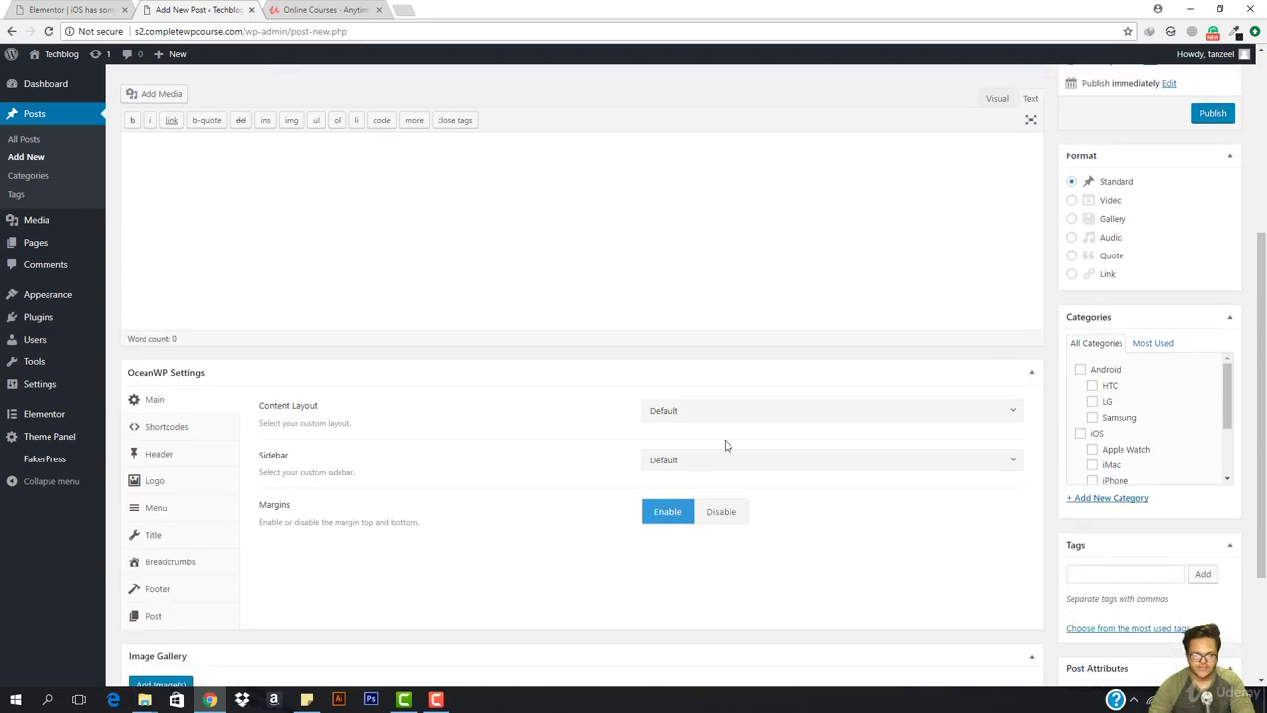
scroll(1142, 390, "up", 2)
scroll(1151, 414, "down", 3)
scroll(1151, 414, "down", 1)
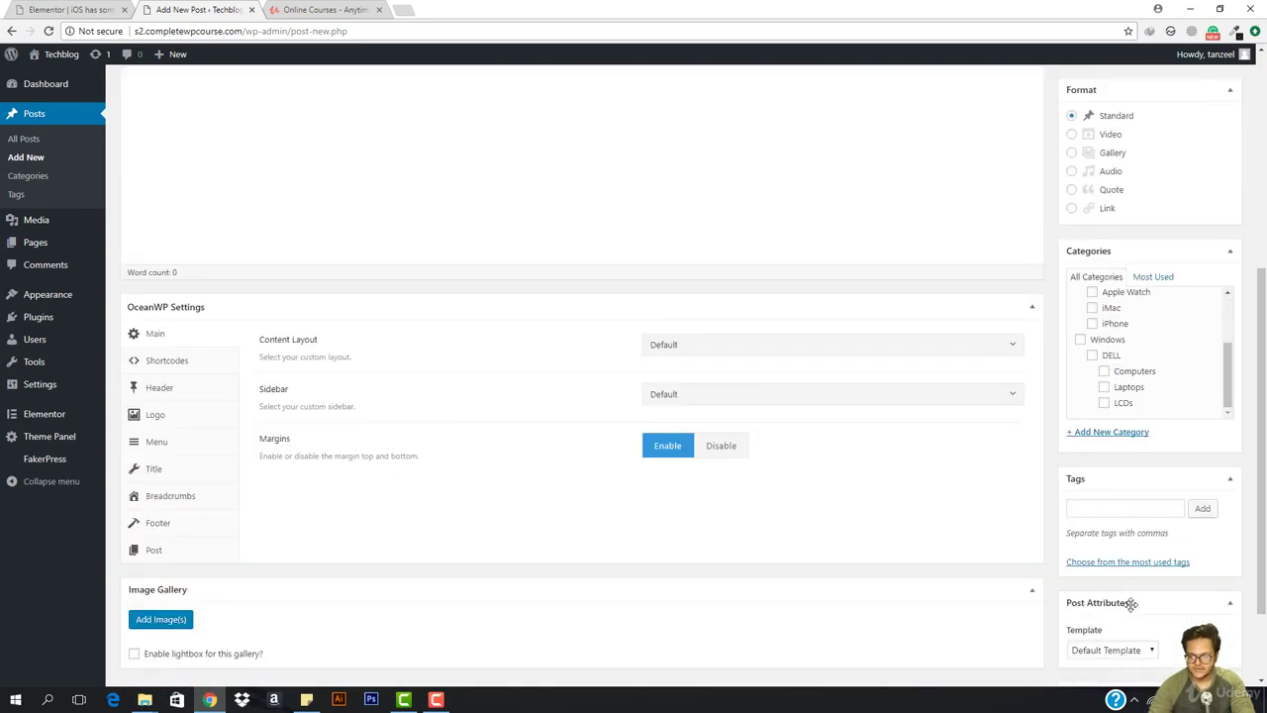
left_click(1106, 653)
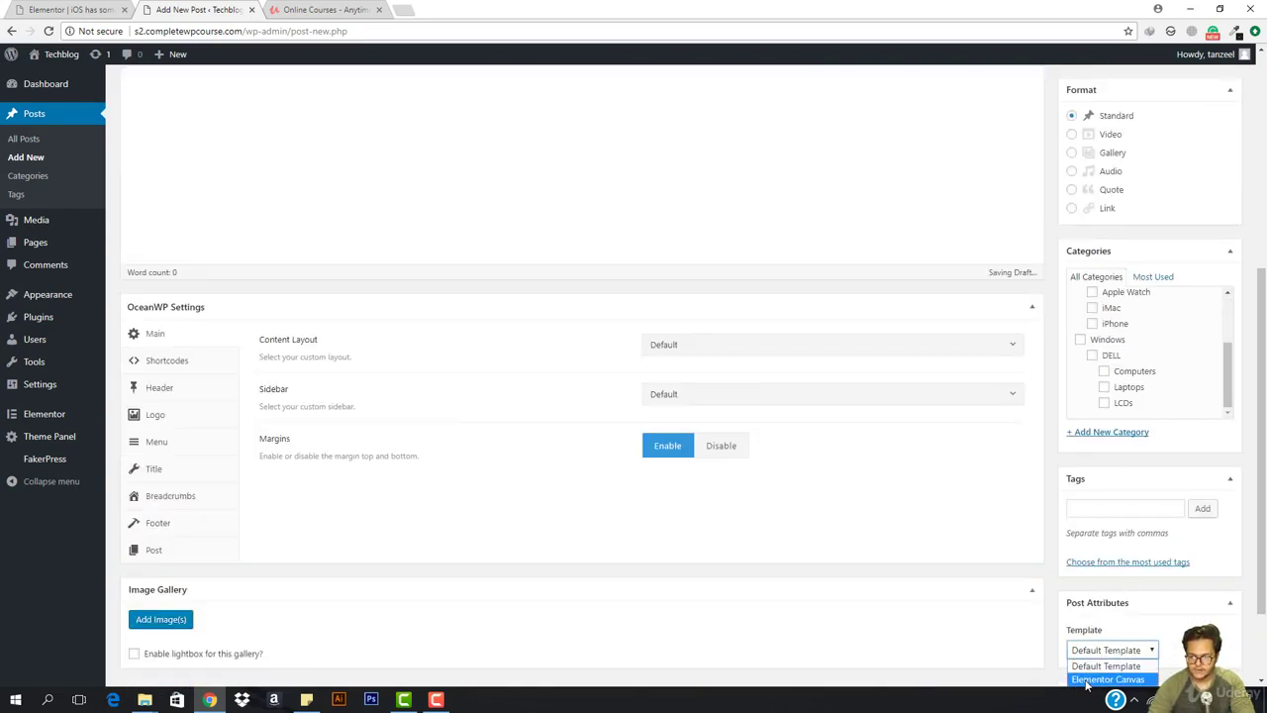
left_click(1093, 679)
File the post under the iPhone category and tag it ios, iphone and apple.
scroll(1101, 350, "up", 2)
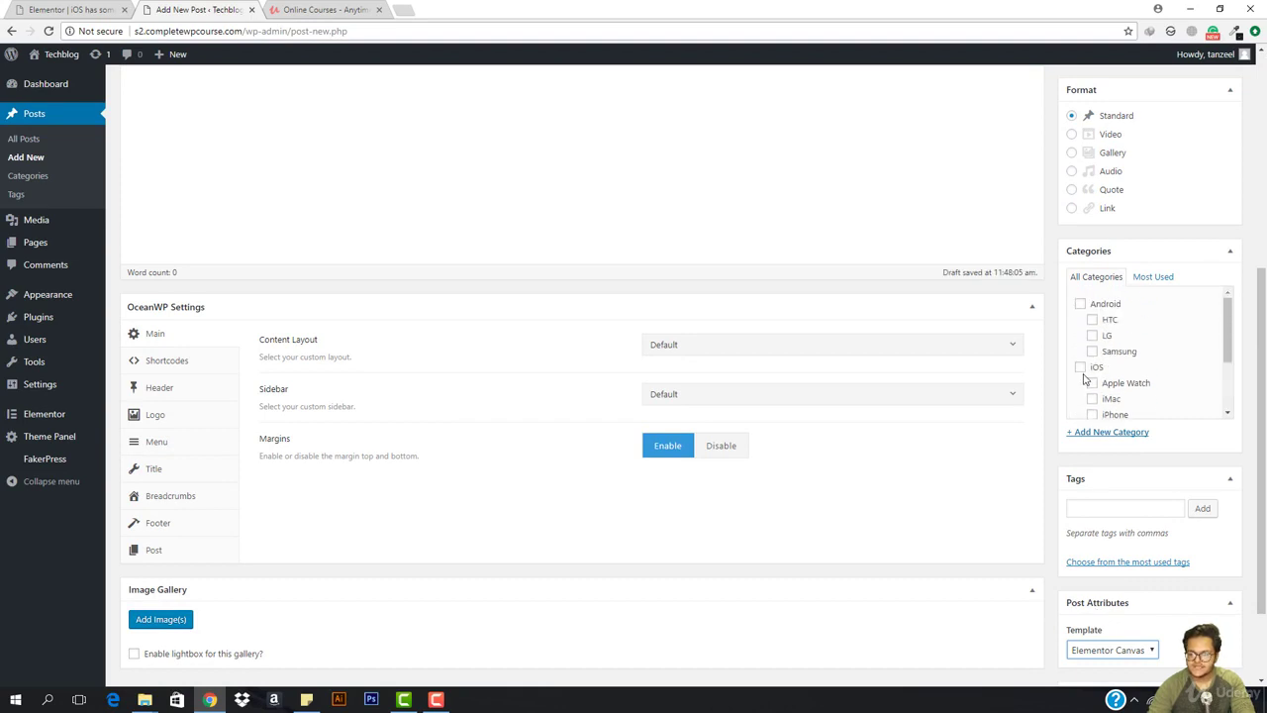
scroll(1105, 347, "down", 1)
left_click(1093, 350)
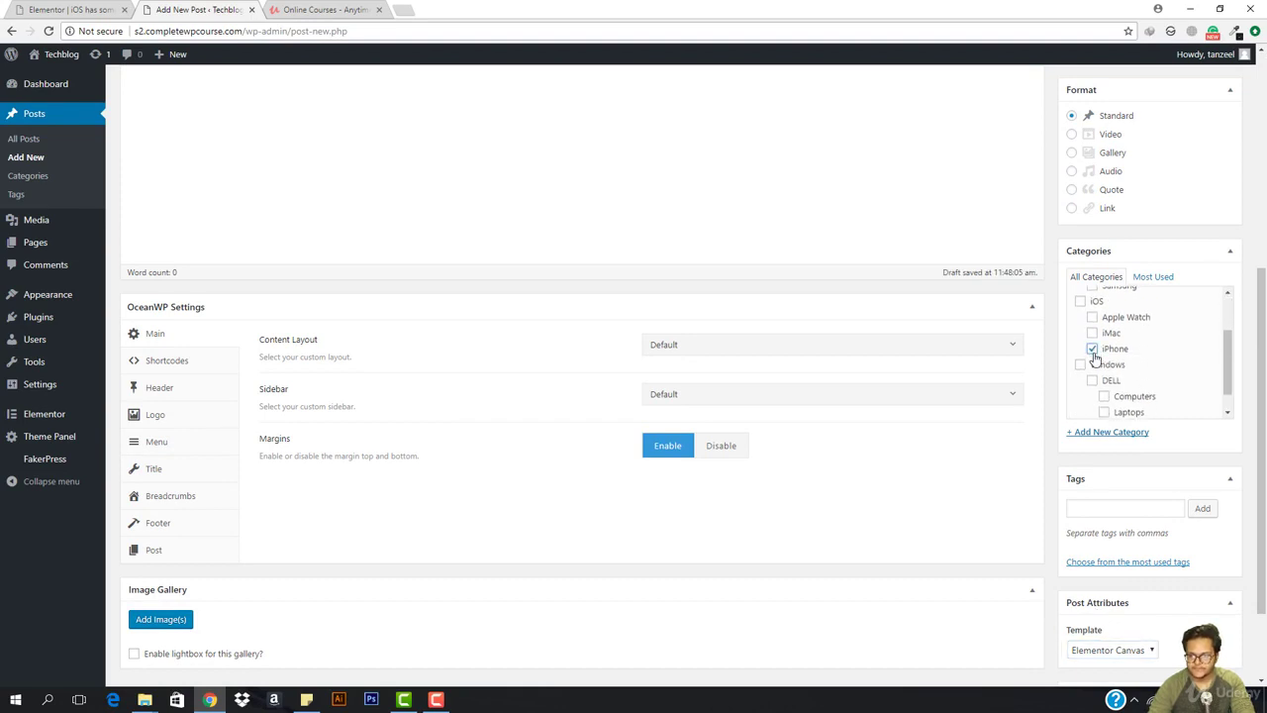
scroll(1099, 367, "down", 1)
scroll(1145, 524, "down", 2)
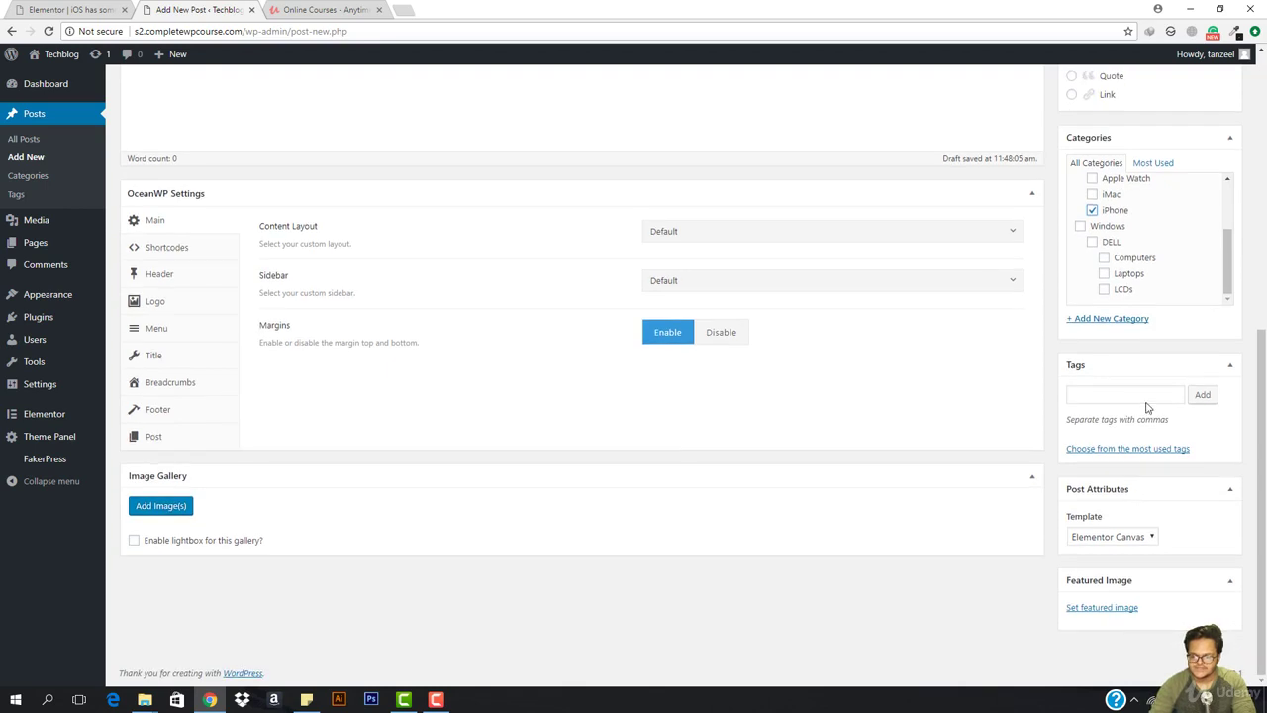
left_click(1146, 396)
type("ios,")
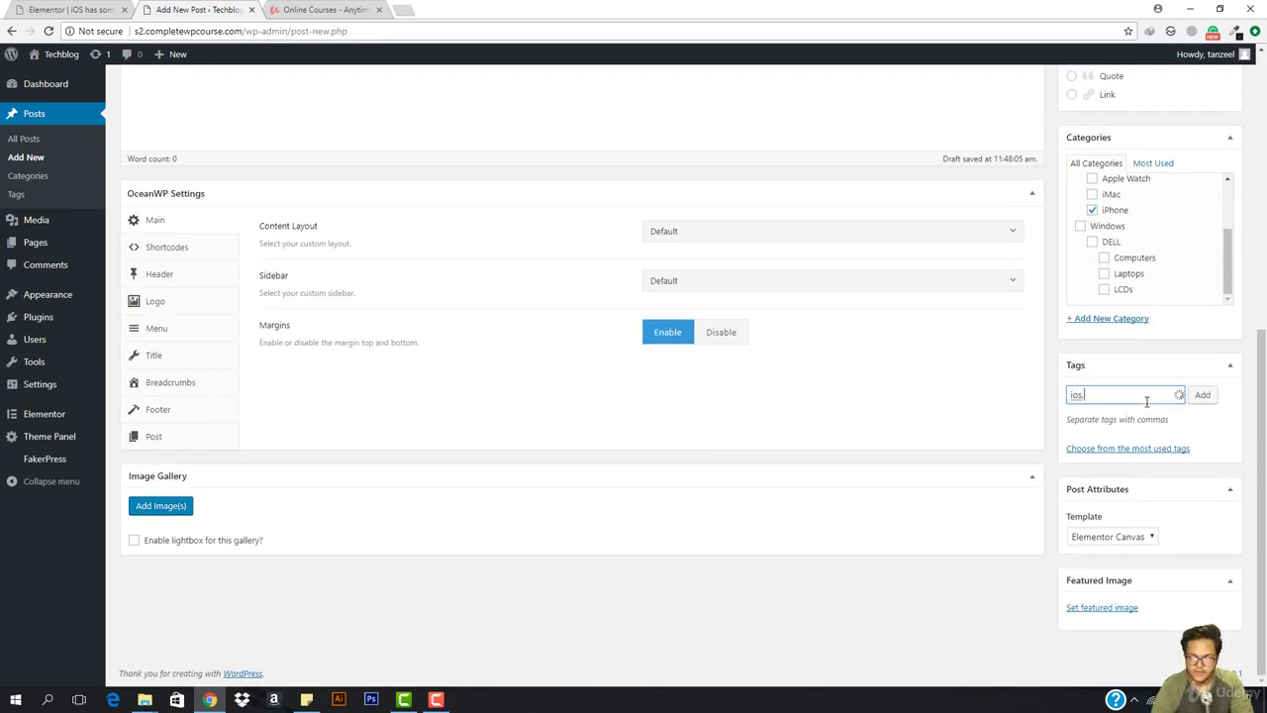
type(" ipho")
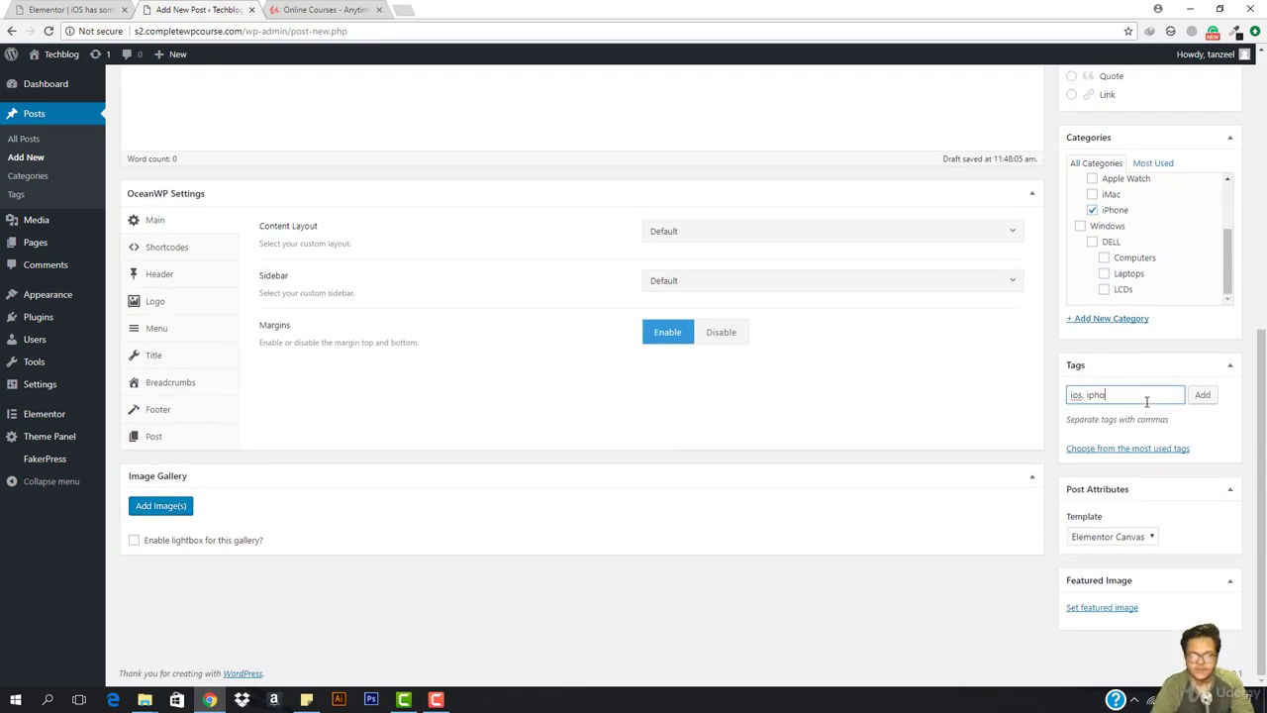
type("ne, apple")
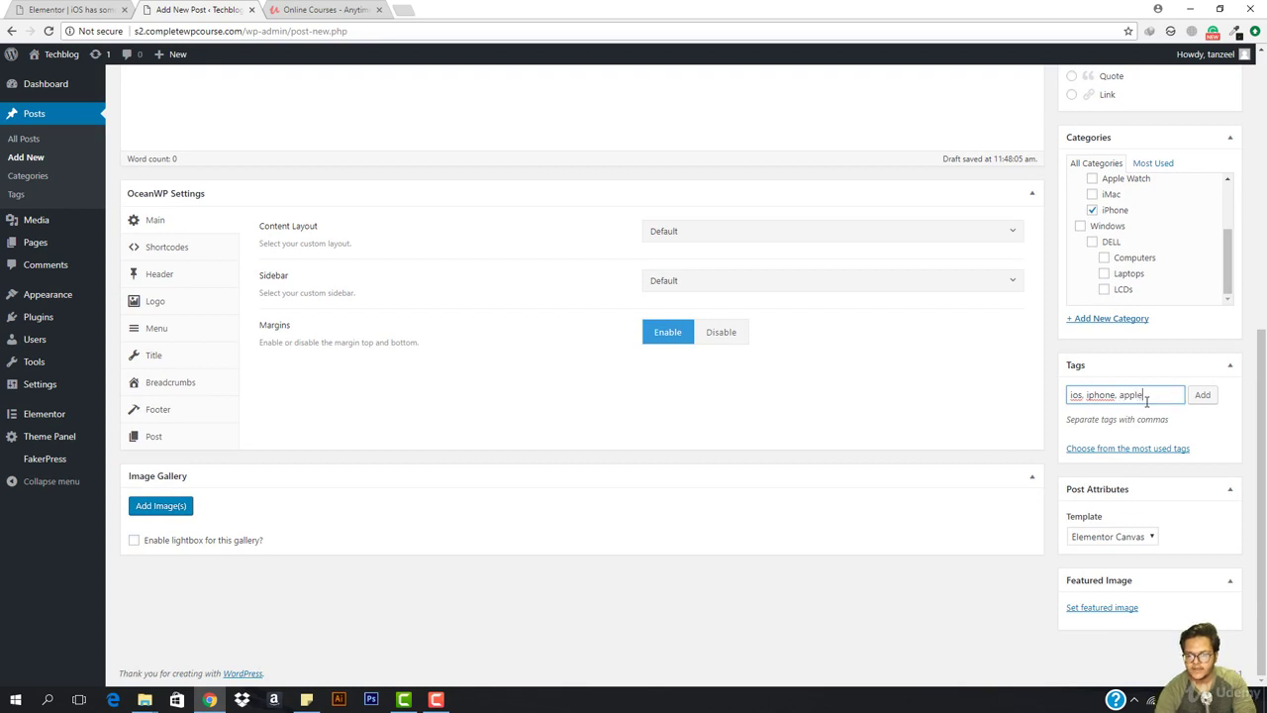
key("Return")
Publish the post.
scroll(1147, 401, "up", 3)
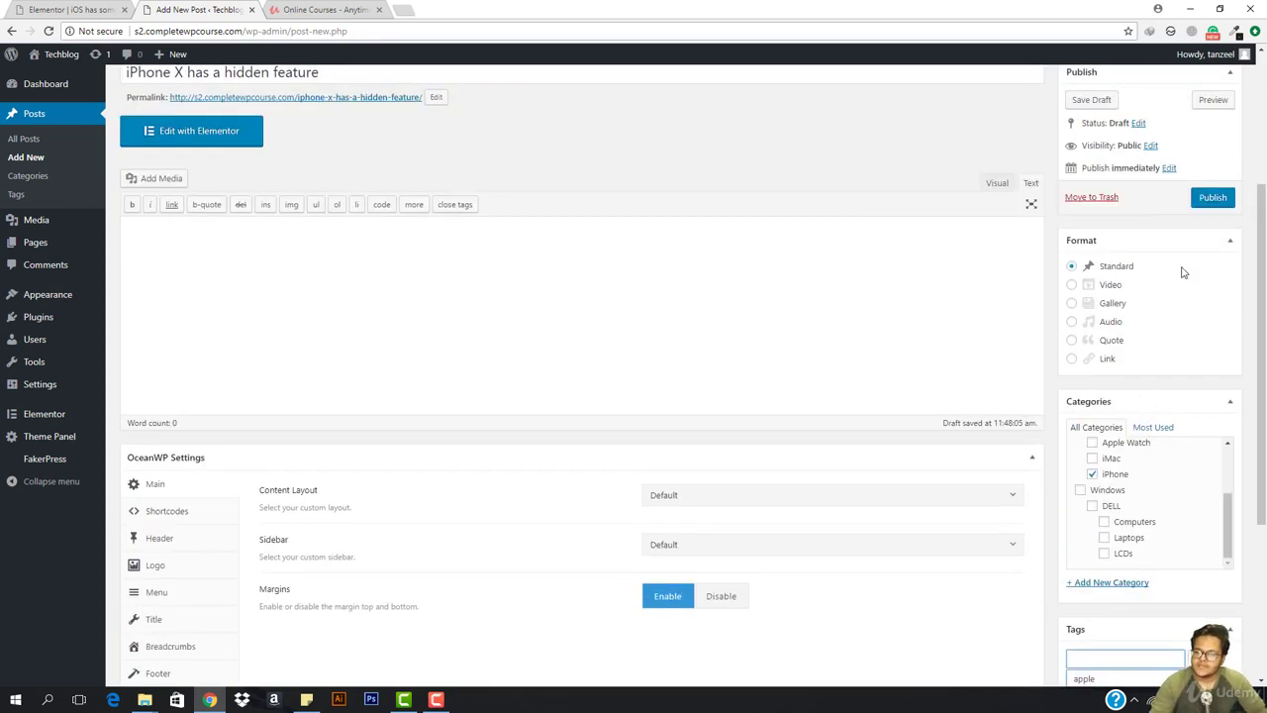
scroll(1182, 272, "up", 1)
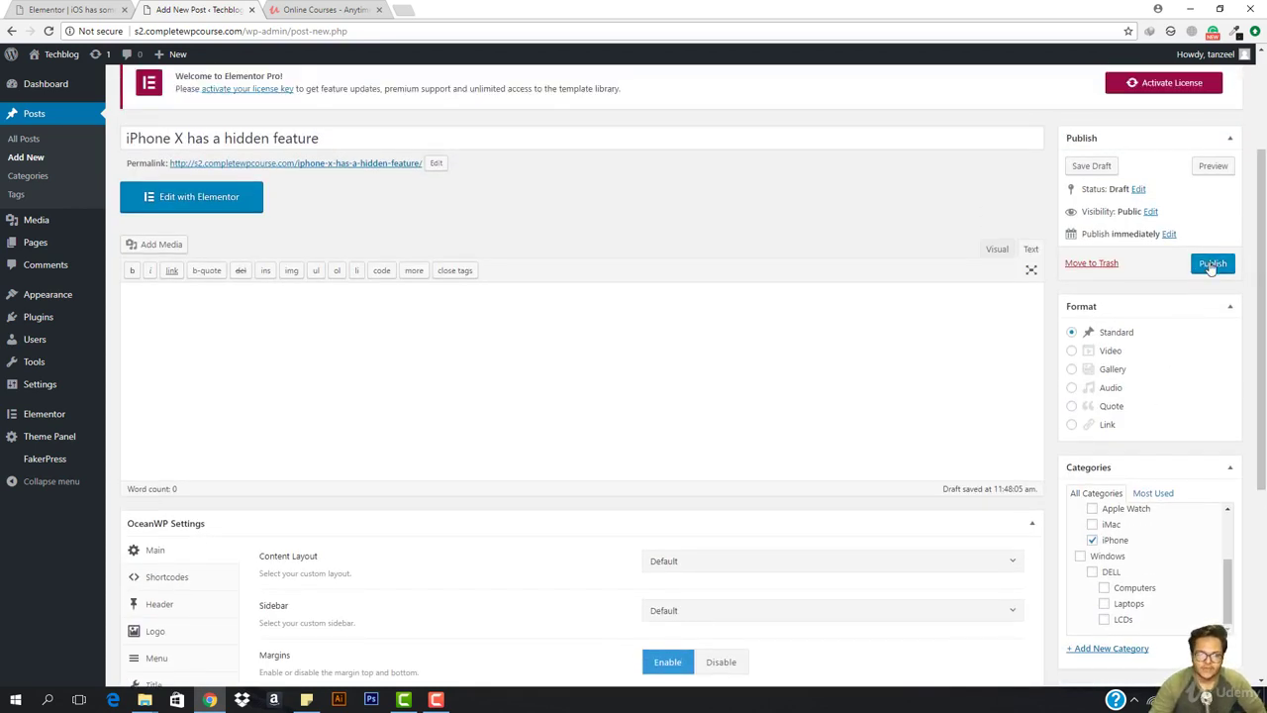
left_click(1211, 264)
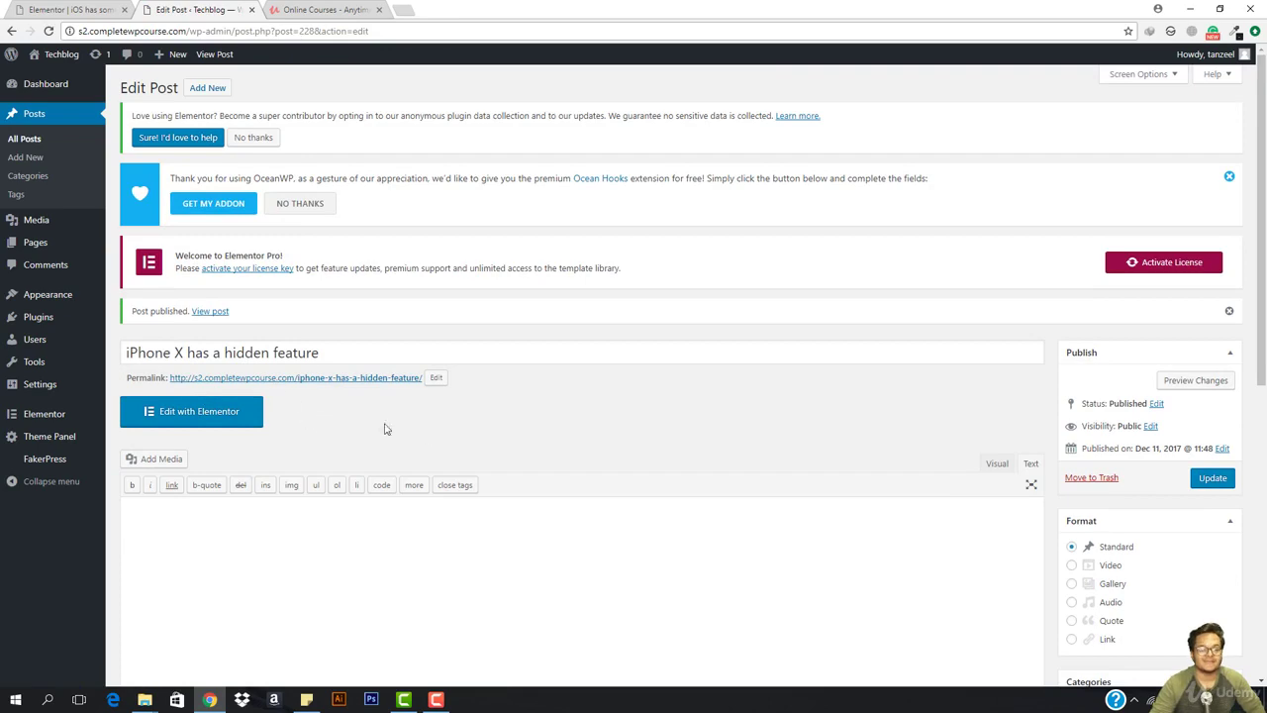
scroll(528, 379, "down", 3)
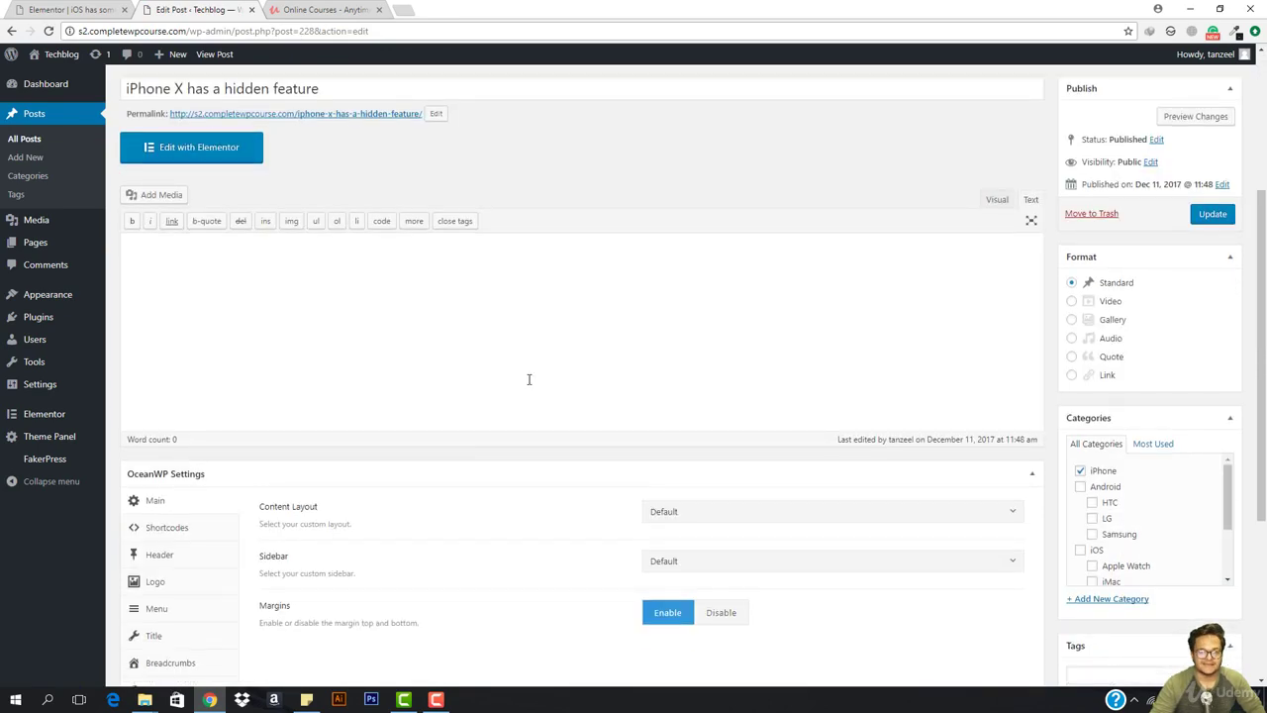
Save the hero section to the Elementor library as 'blog-header', then close the library.
left_click(78, 8)
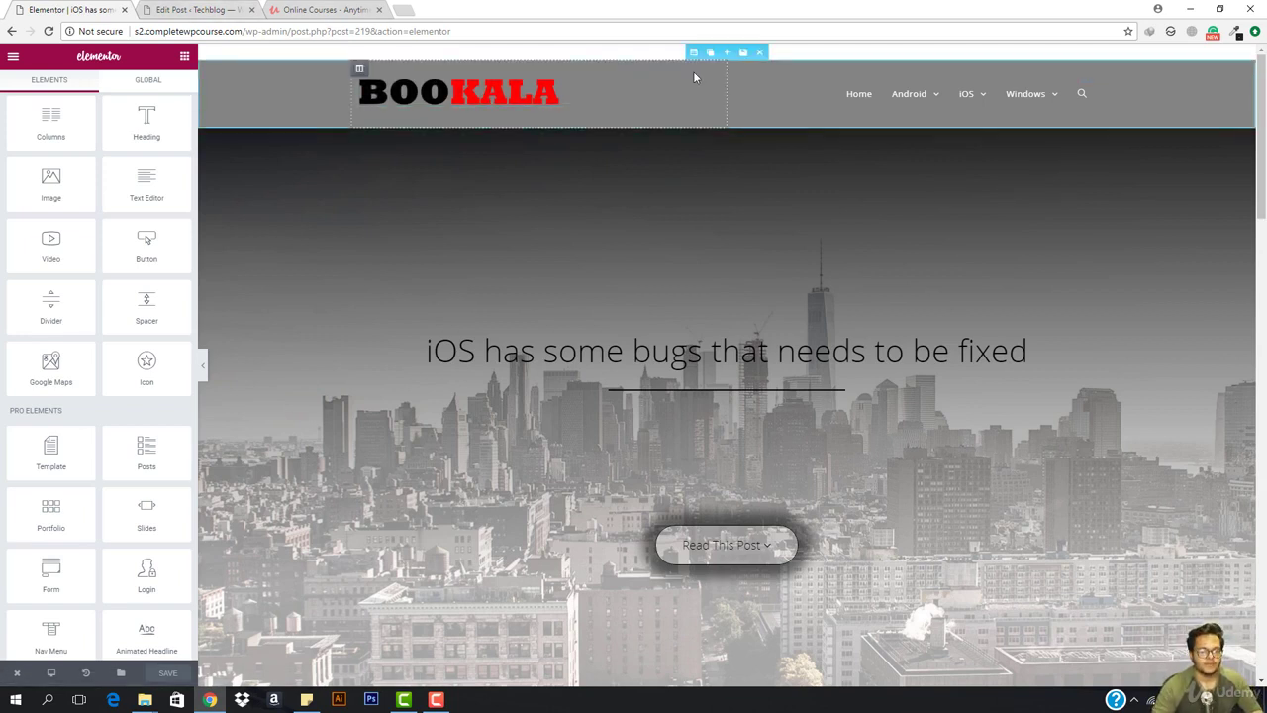
left_click(743, 53)
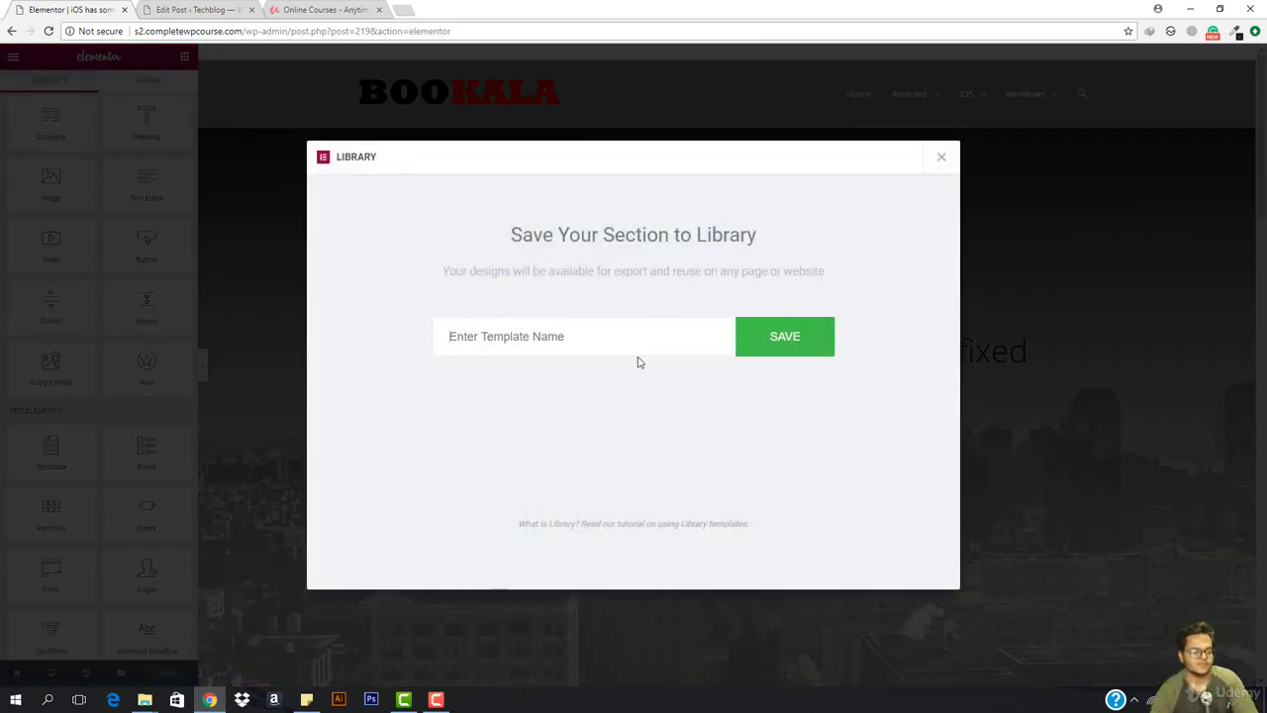
type("blo")
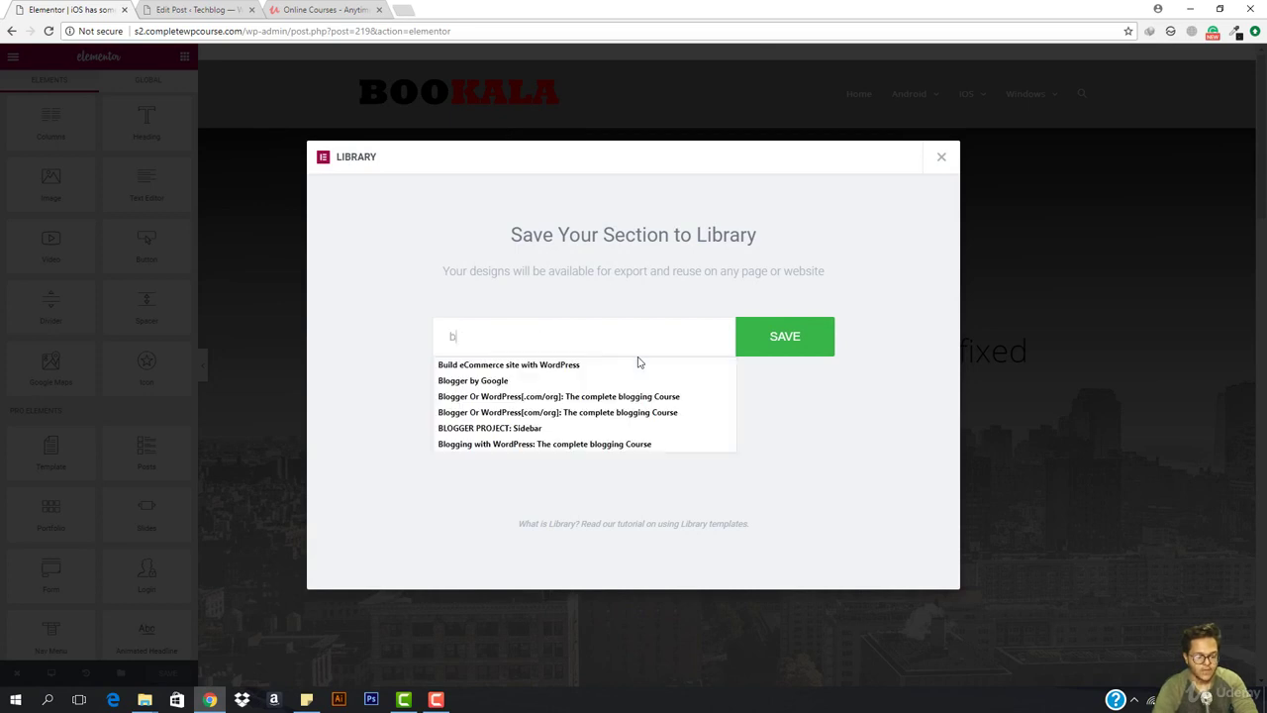
type("g-header")
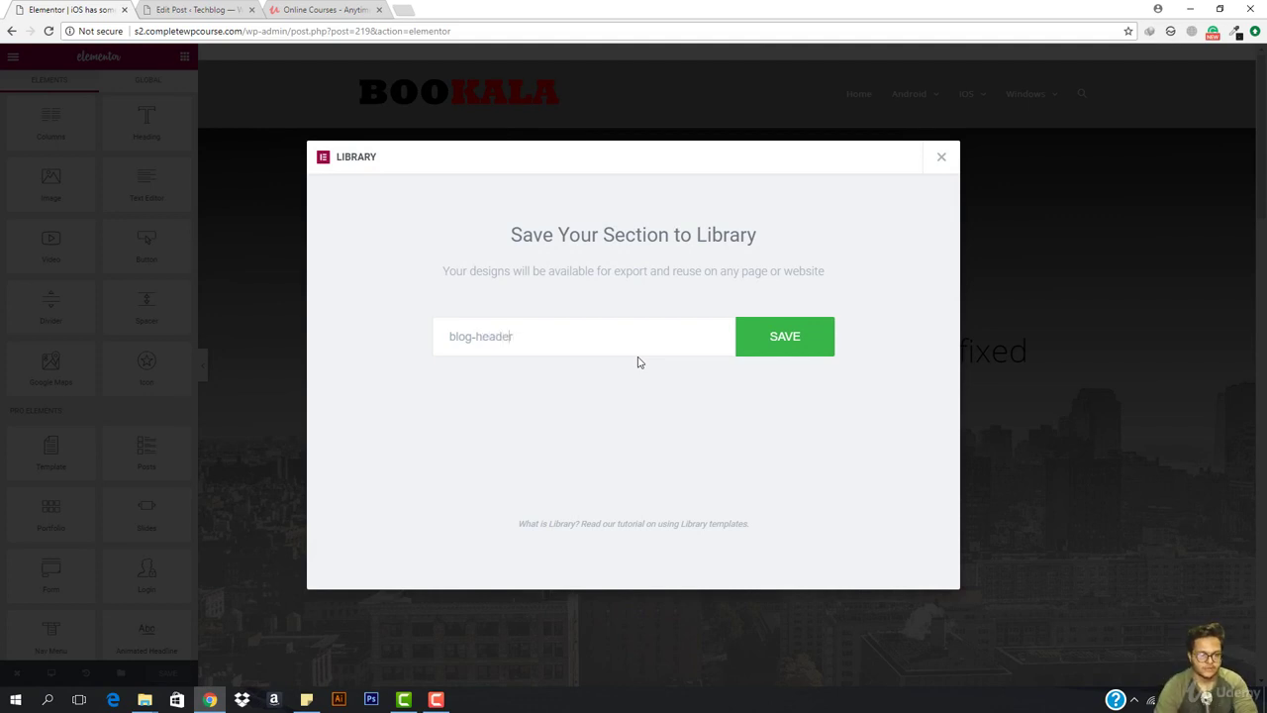
left_click(783, 341)
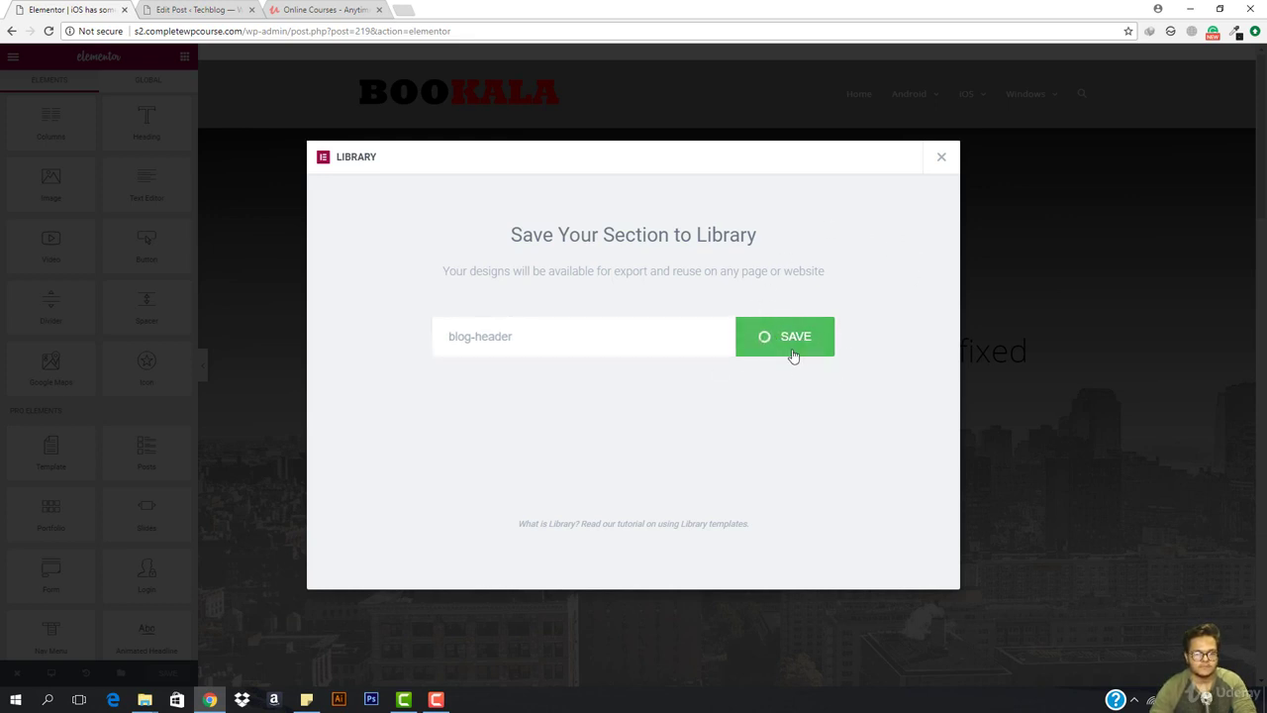
left_click(941, 157)
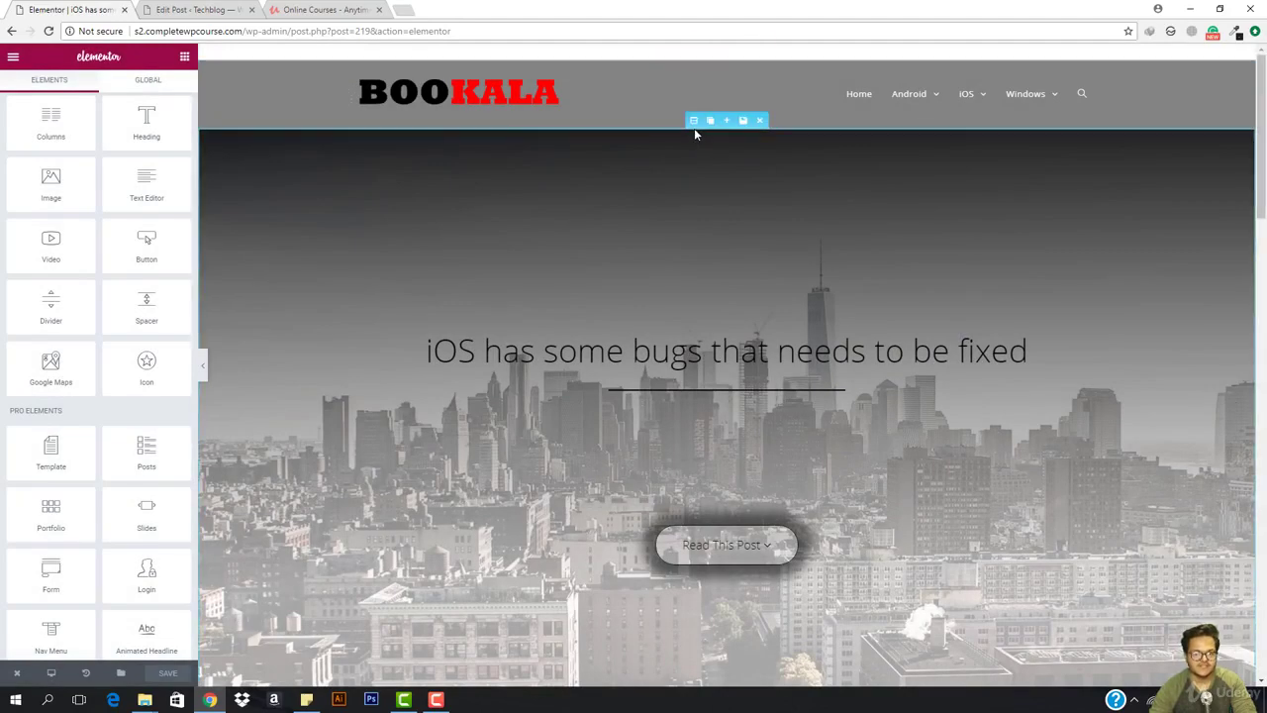
Save the hero section as a second library template named 'blog-cta-header', then close the library.
left_click(692, 120)
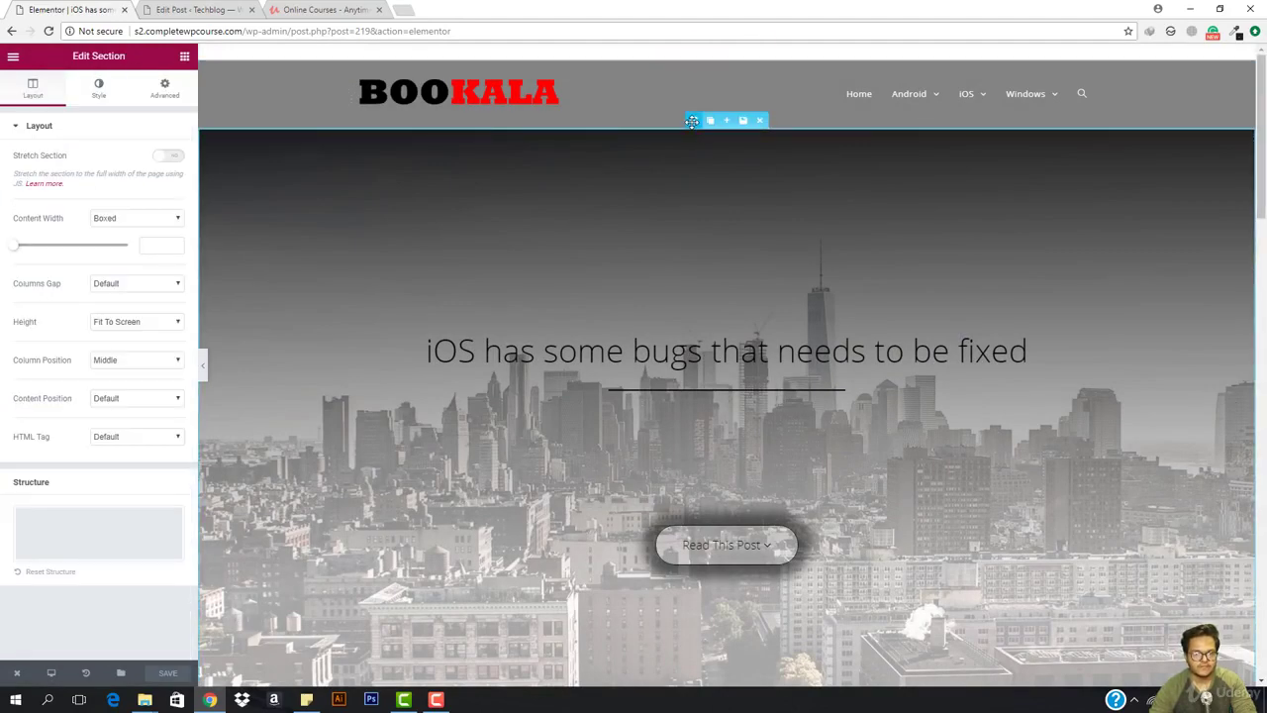
left_click(743, 120)
left_click(605, 339)
type("b")
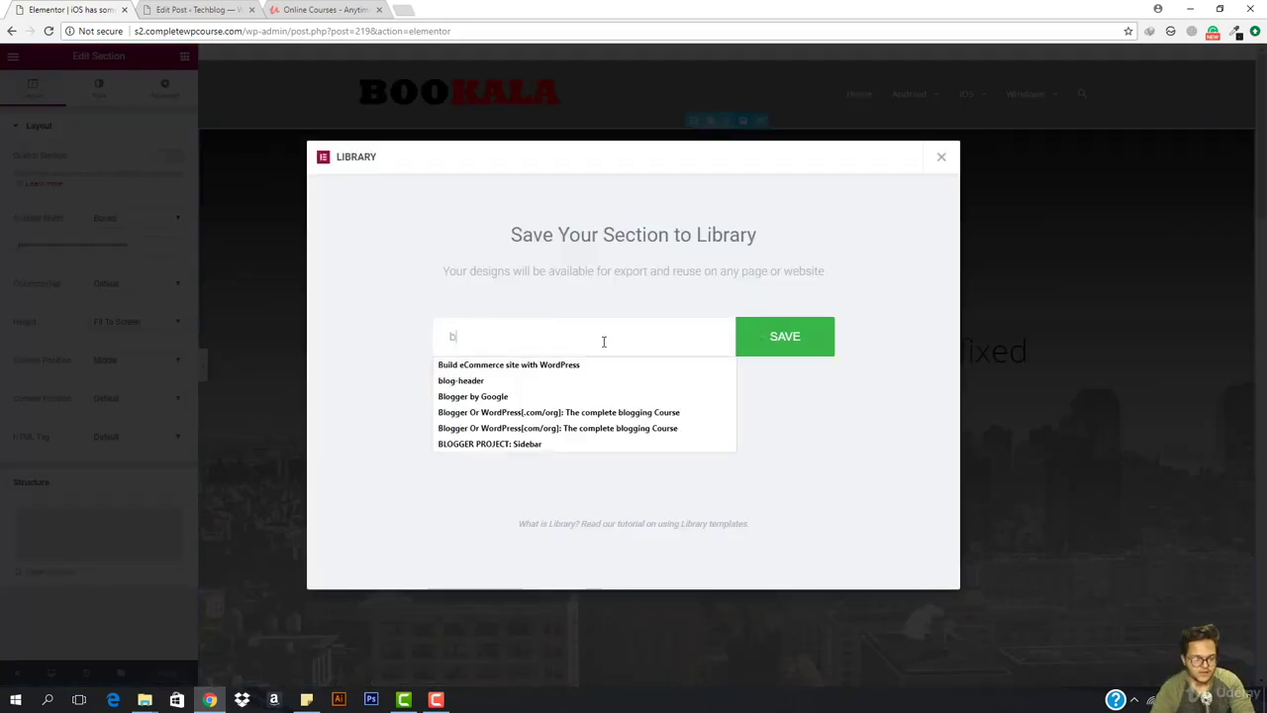
type("log-ct")
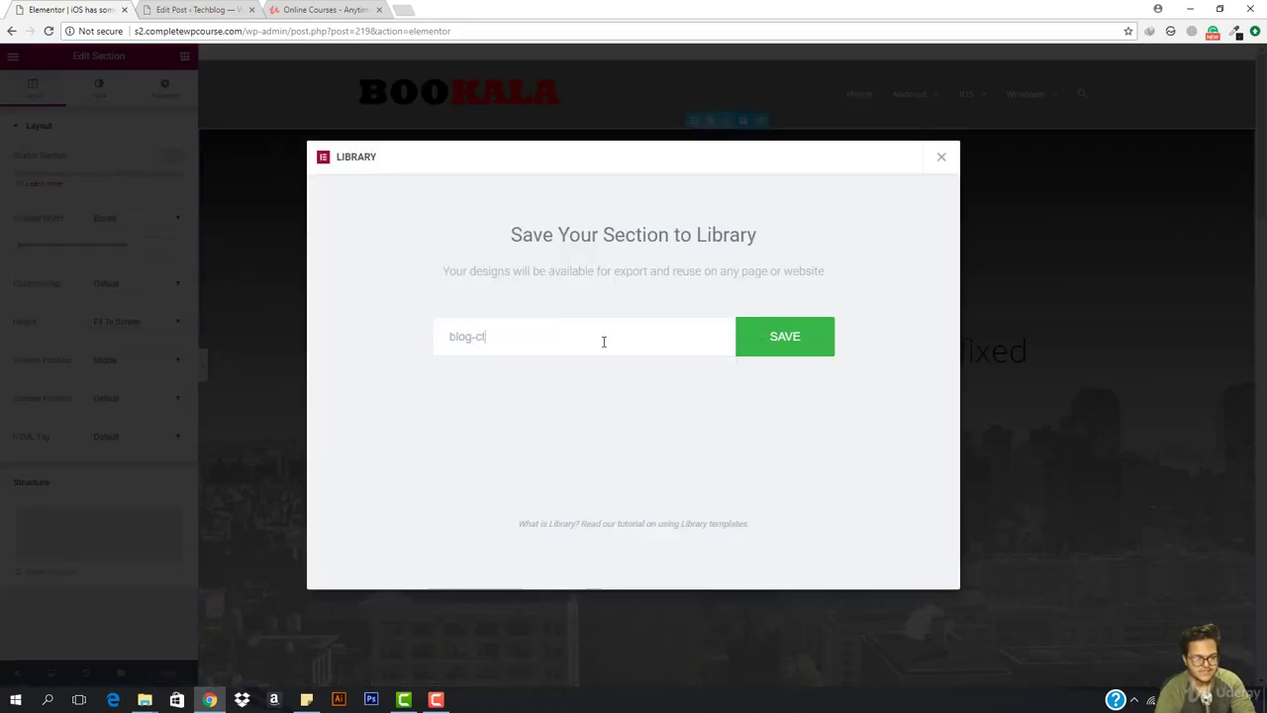
type("a-header")
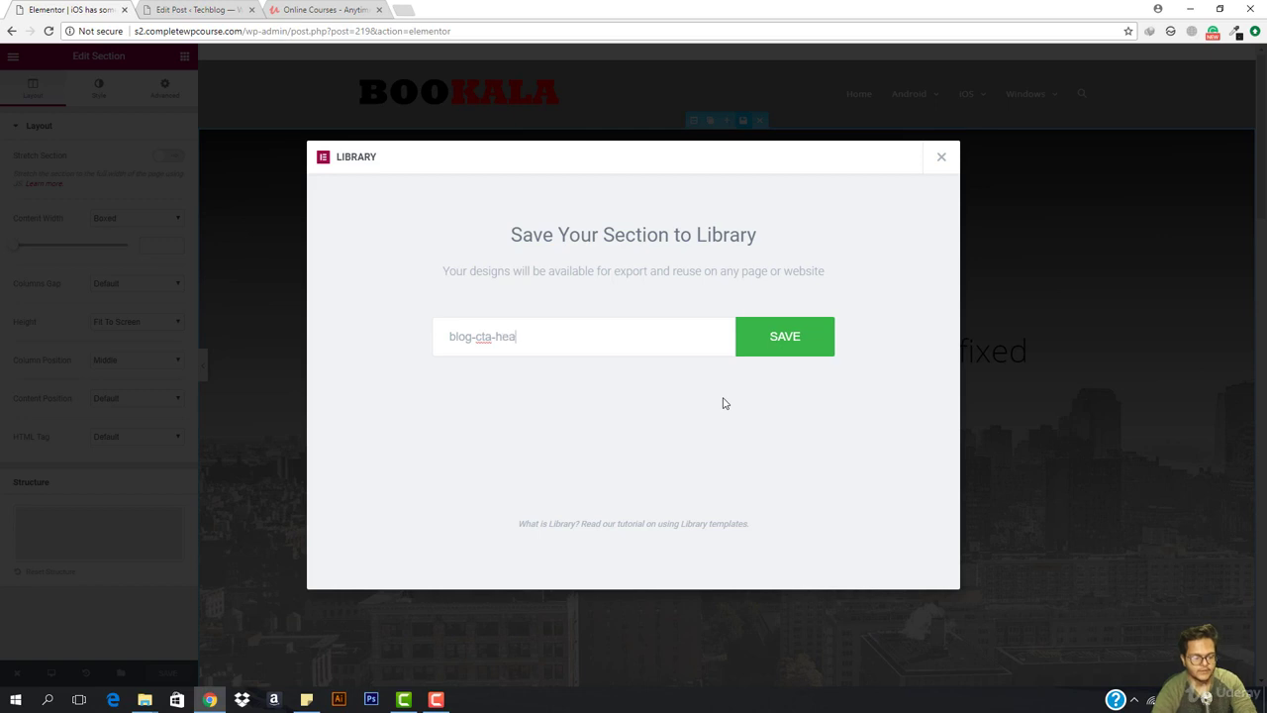
left_click(798, 345)
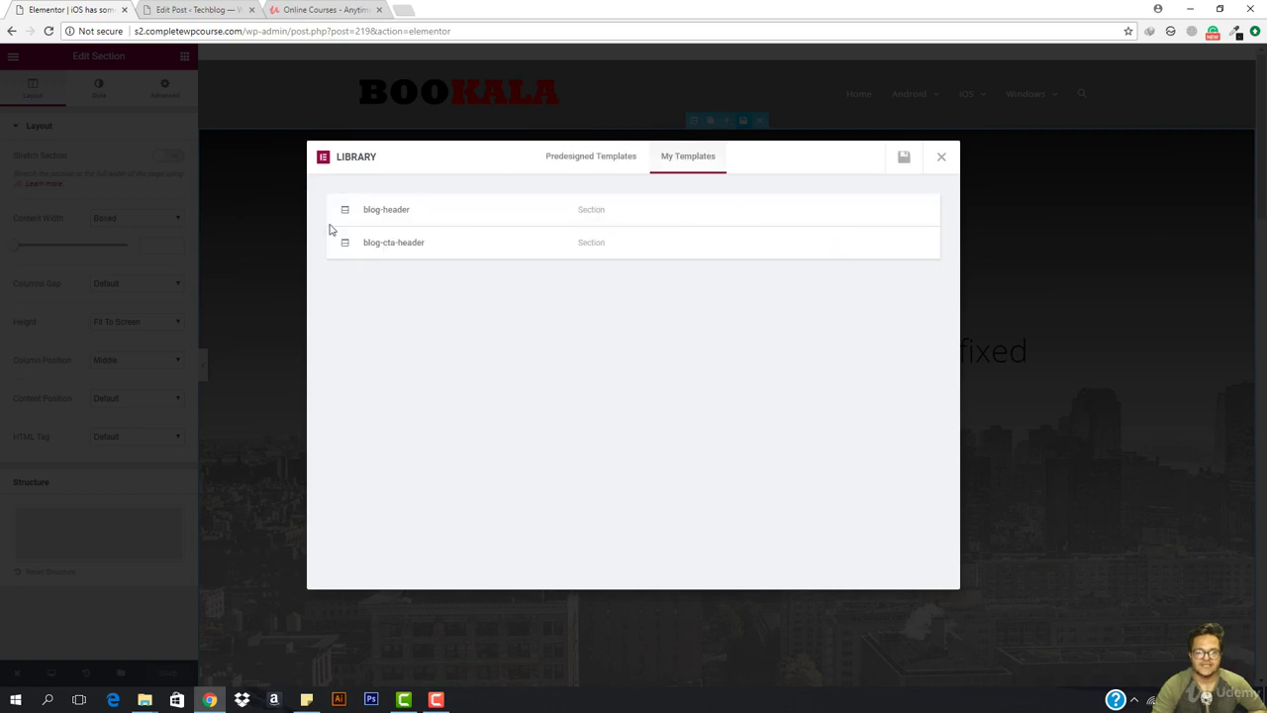
mouse_move(810, 228)
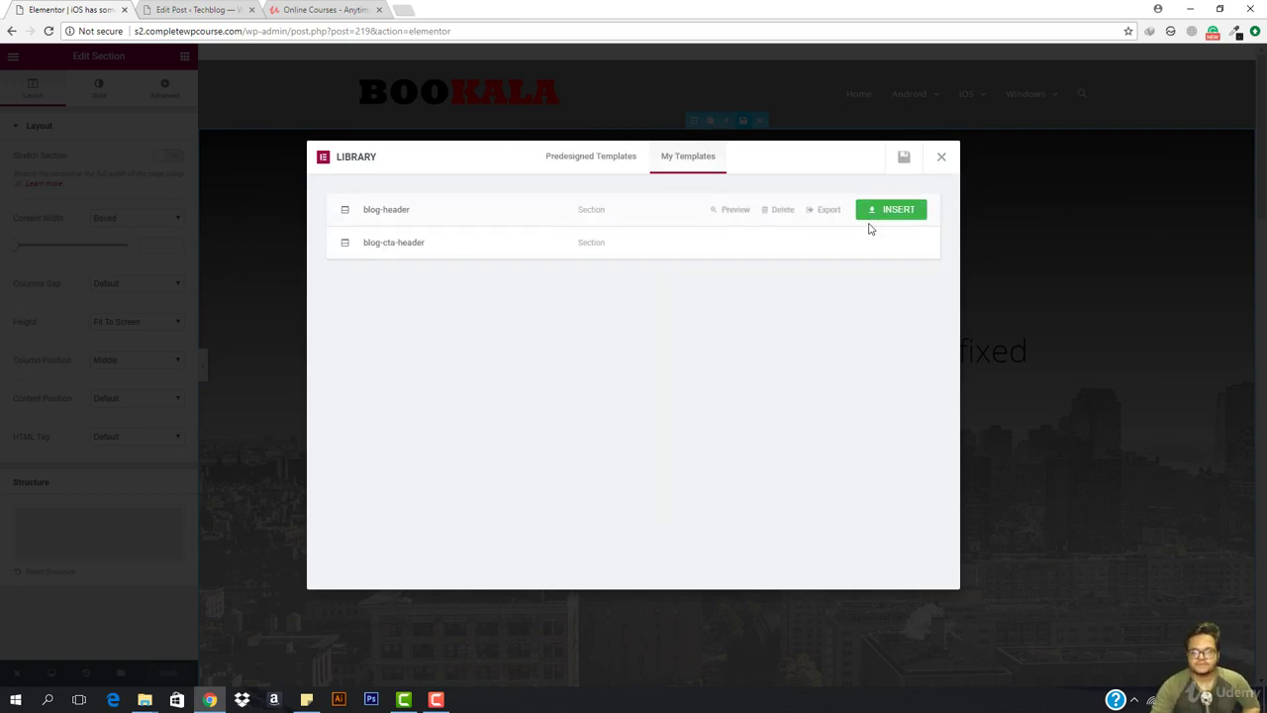
left_click(943, 160)
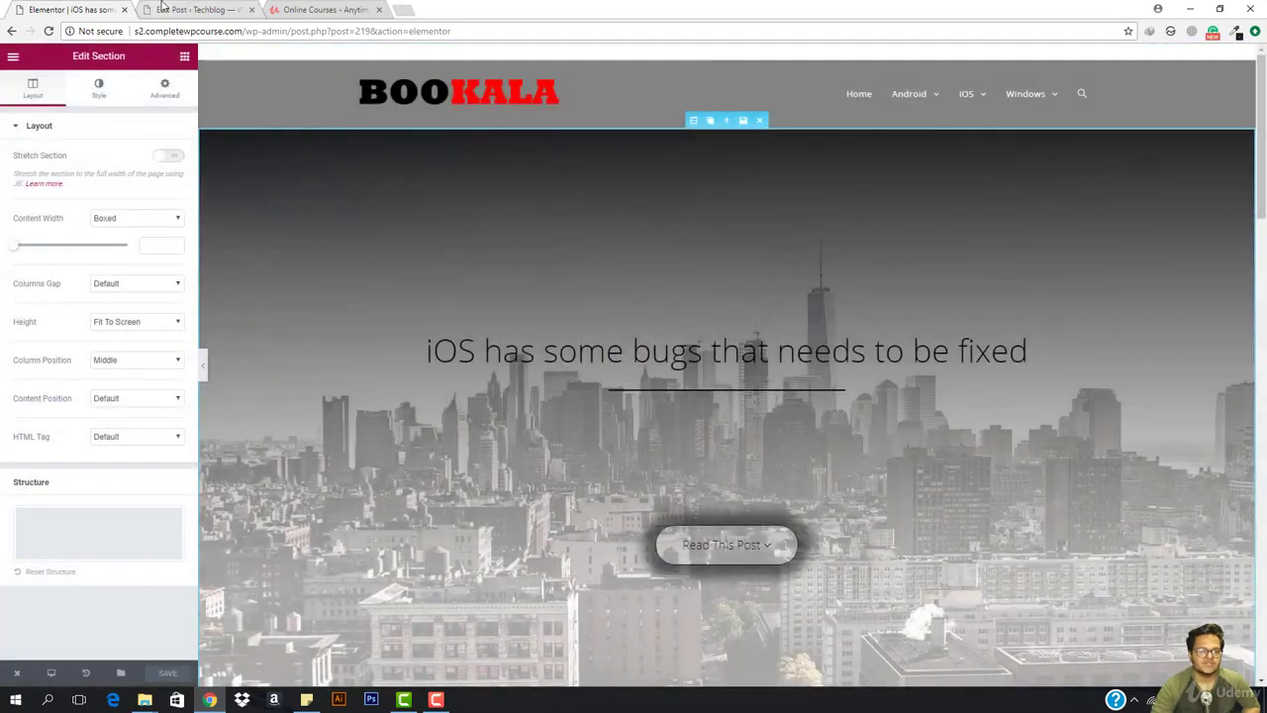
Set the Golden Gate phone photo as the post's featured image.
left_click(193, 8)
scroll(1019, 511, "down", 3)
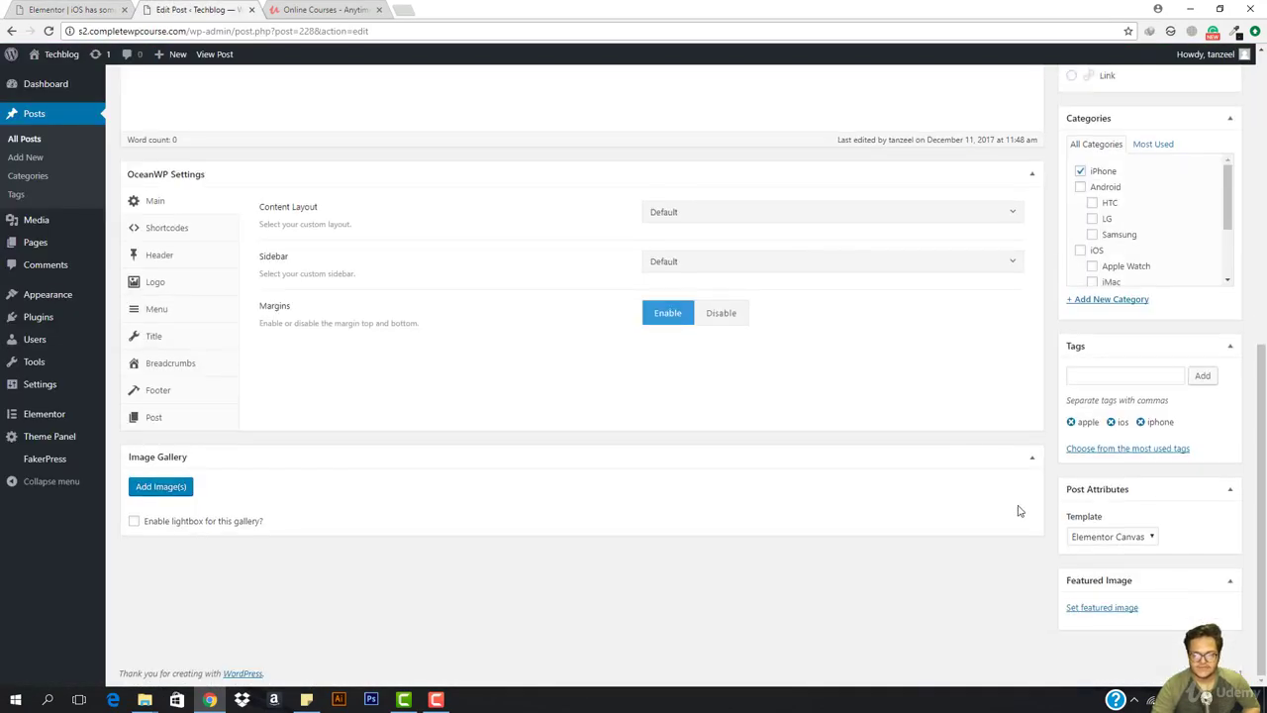
left_click(1099, 607)
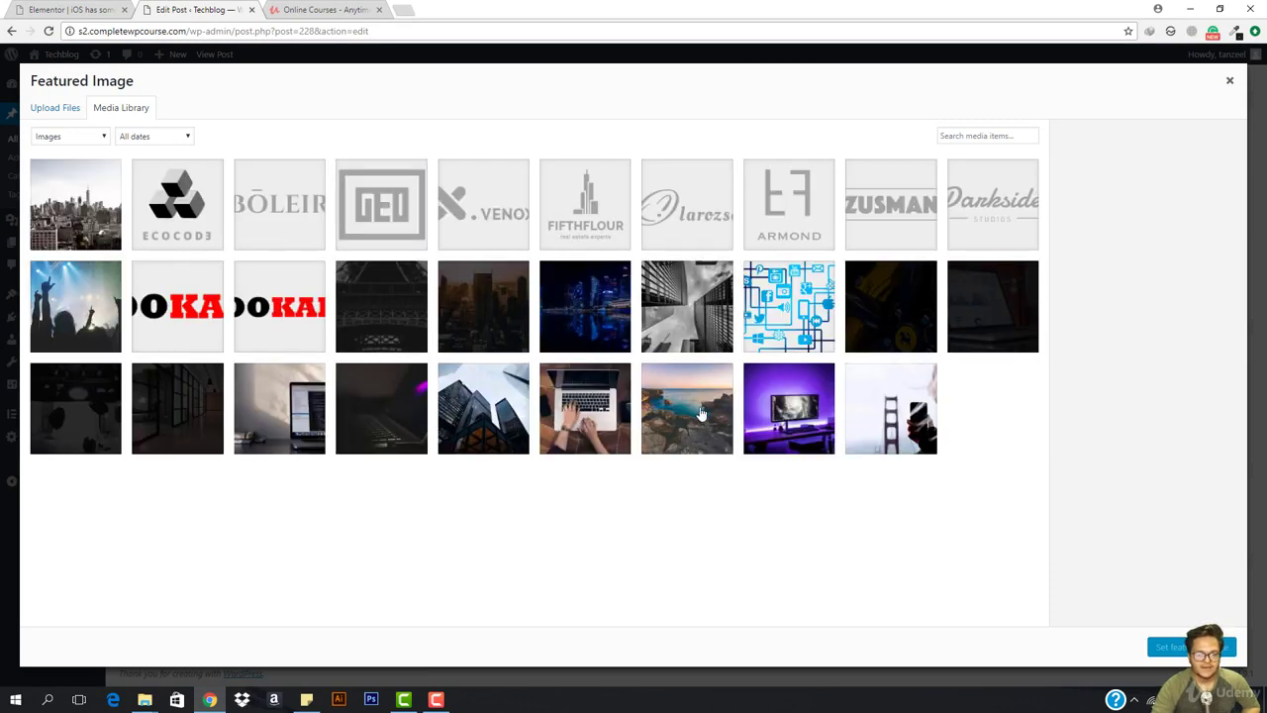
left_click(477, 424)
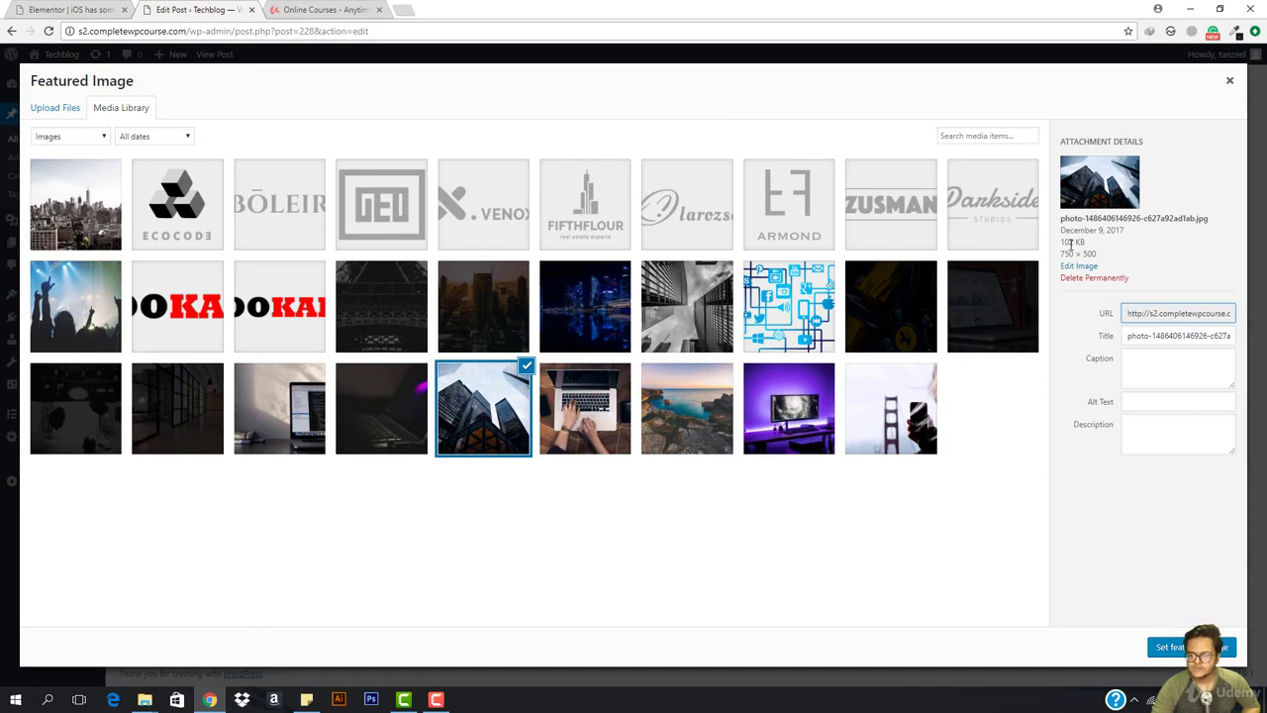
left_click(885, 445)
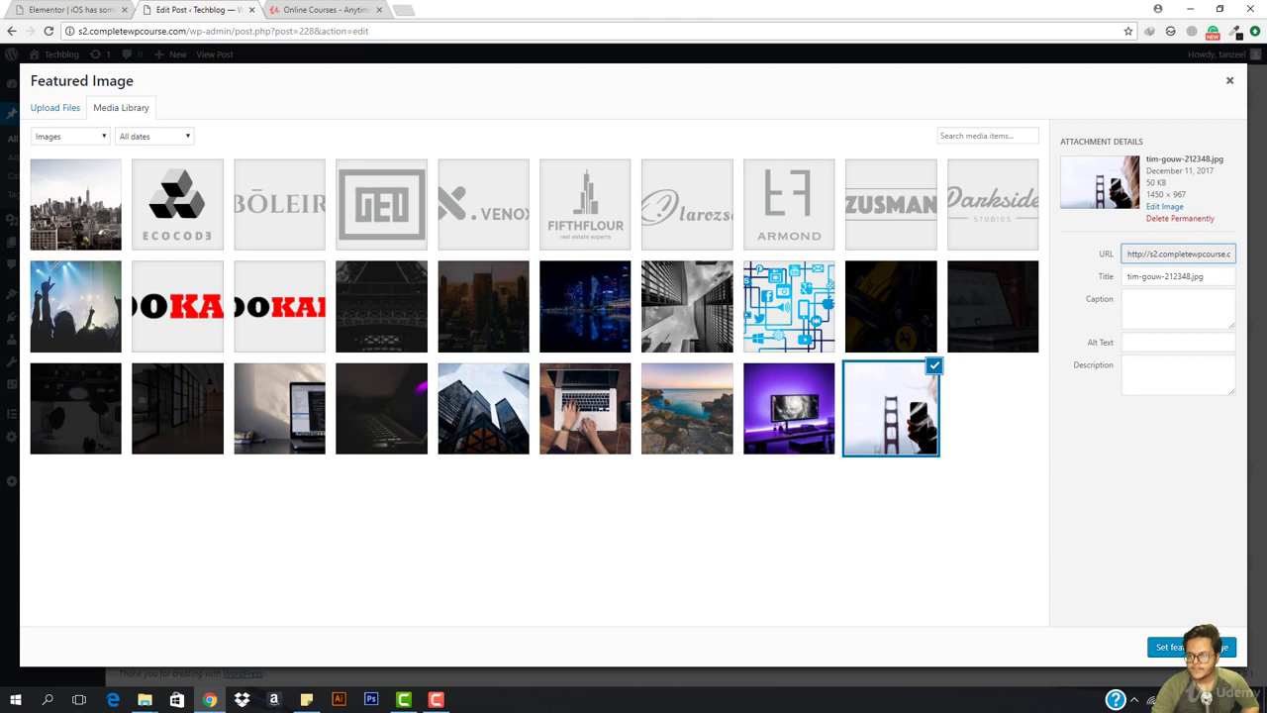
left_click(1190, 647)
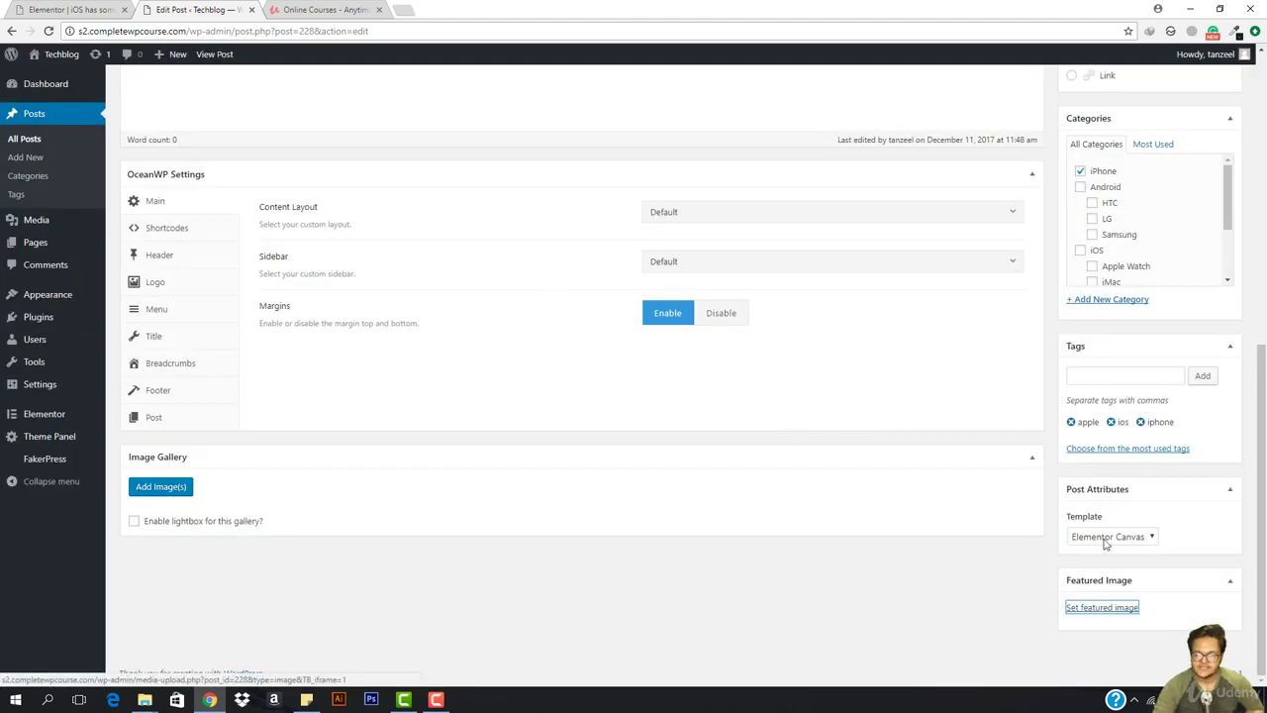
scroll(1103, 513, "up", 5)
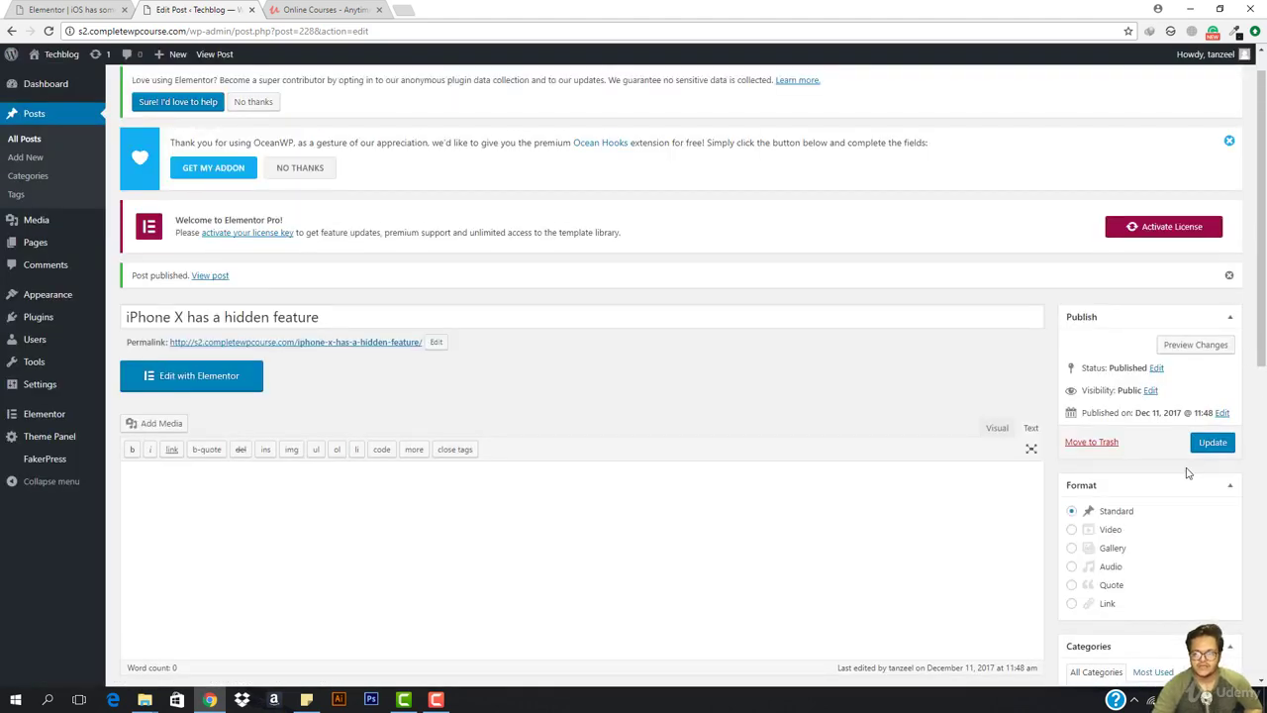
Update the post and open it with Elementor in a new tab.
left_click(1209, 445)
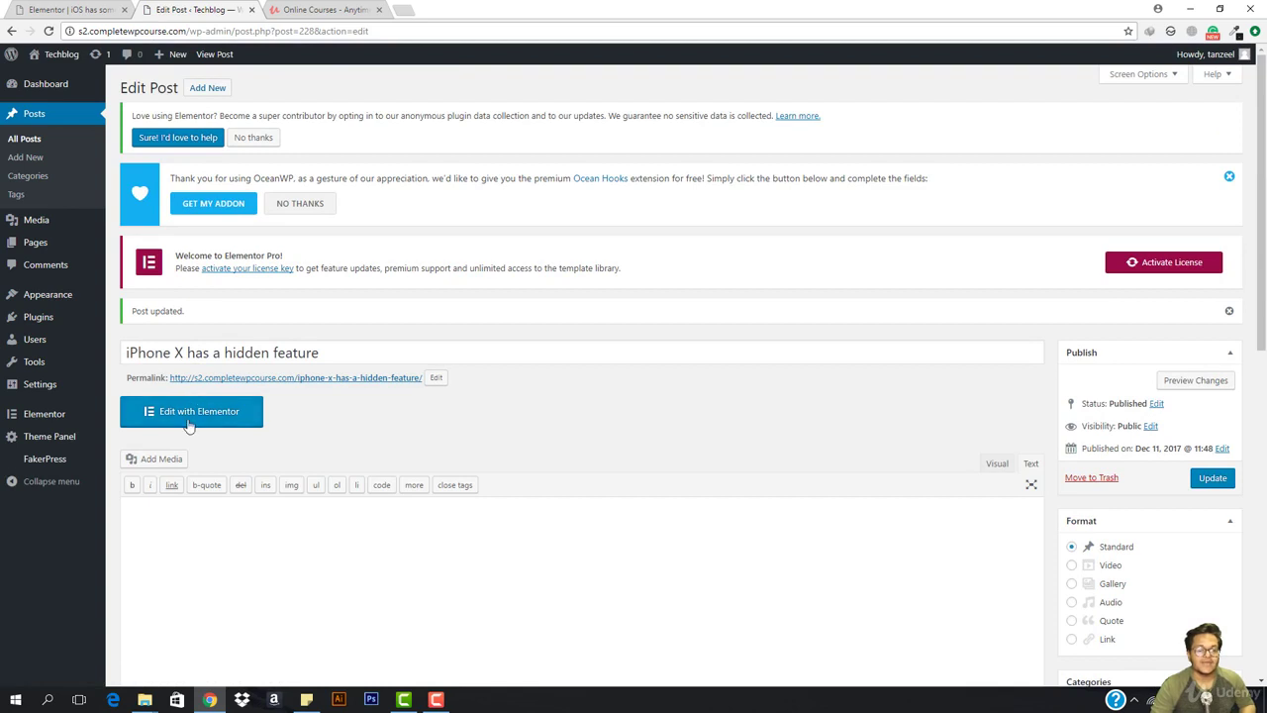
left_click(187, 419)
left_click(99, 12)
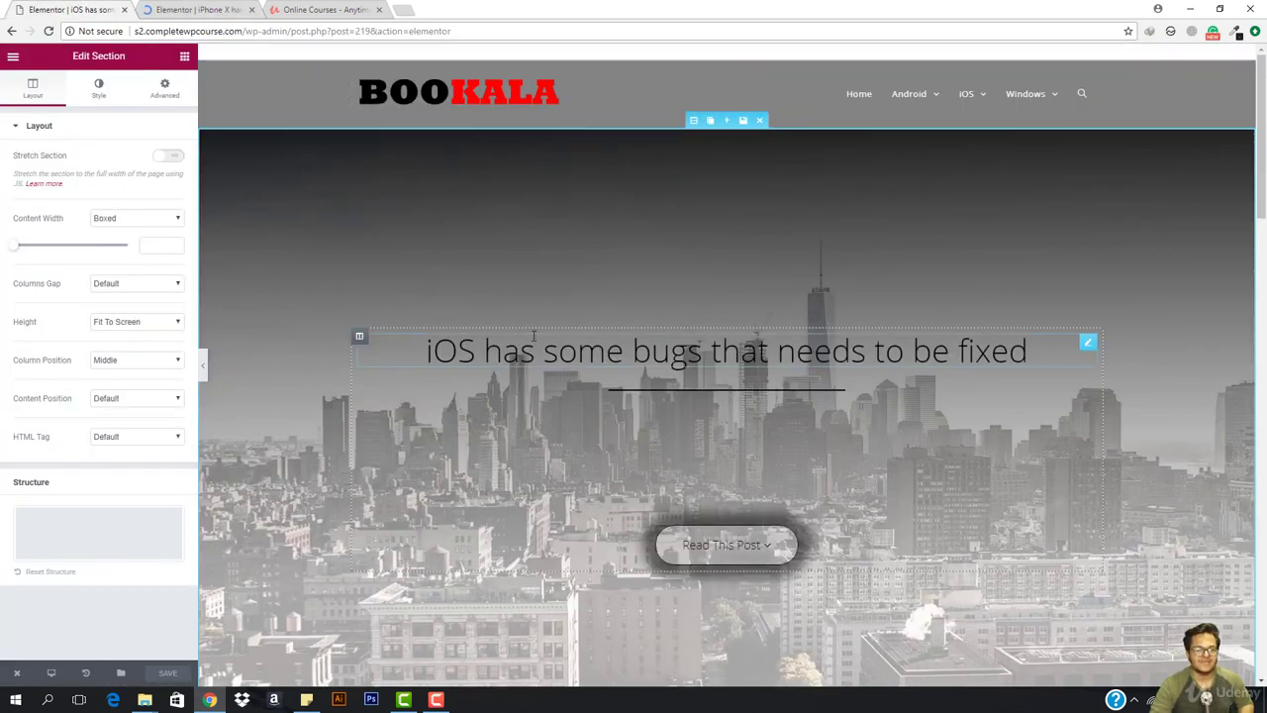
Insert the saved blog-header and then blog-cta-header templates from My Templates.
left_click(224, 5)
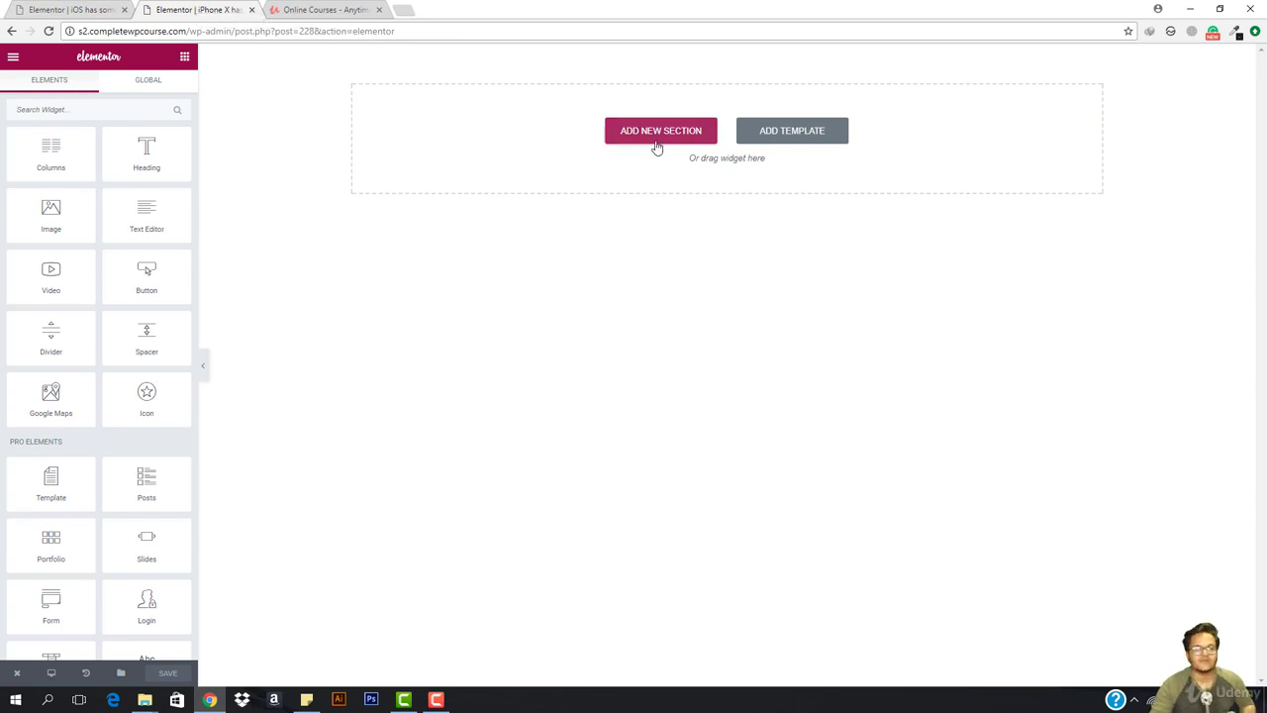
left_click(814, 135)
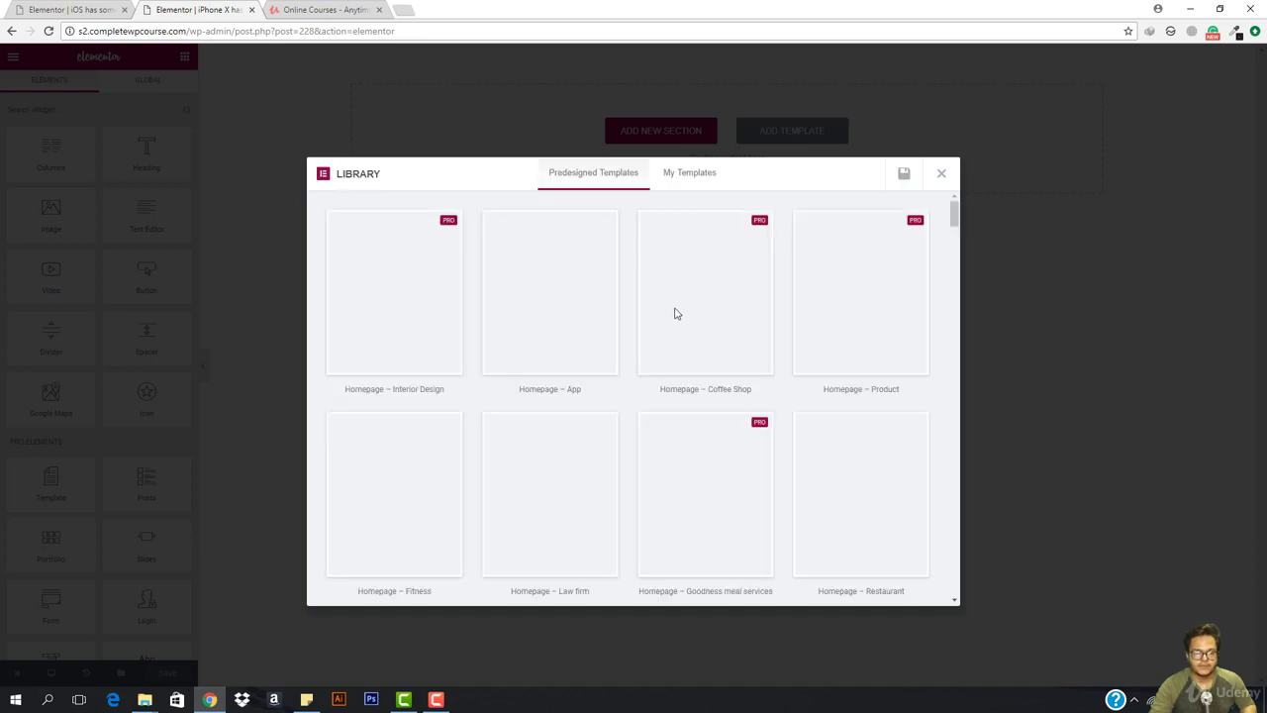
left_click(680, 174)
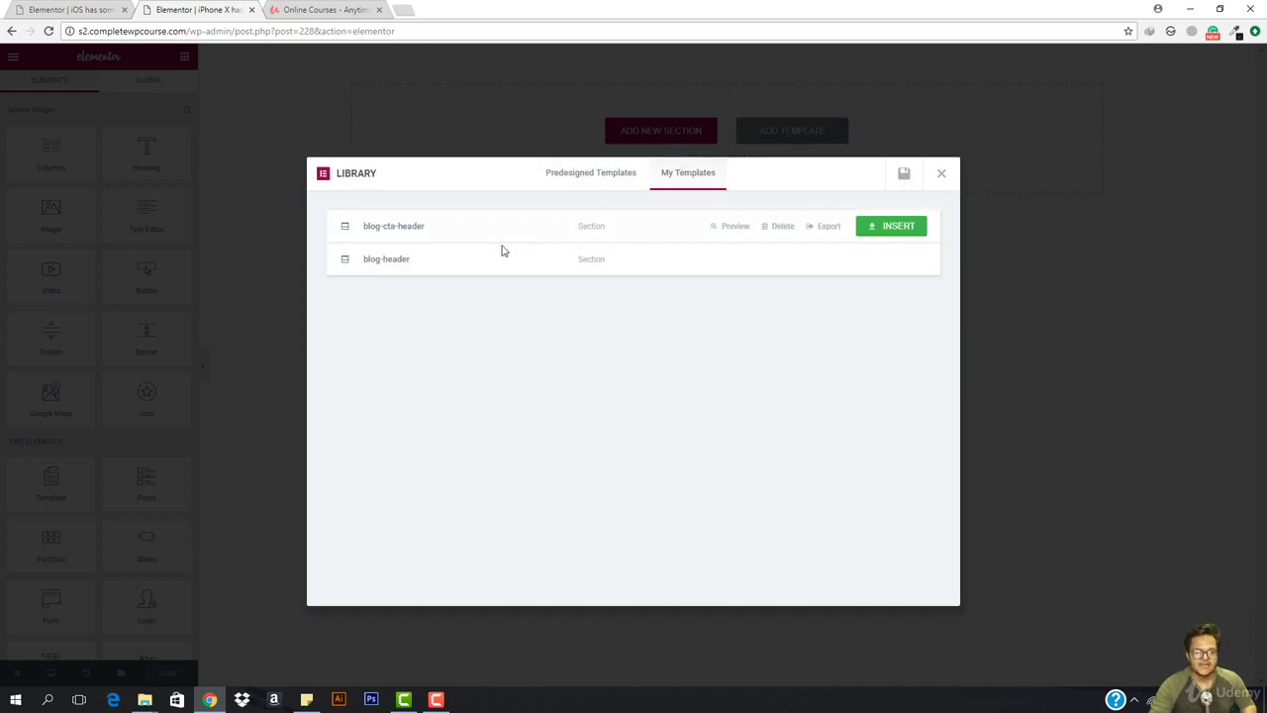
left_click(909, 268)
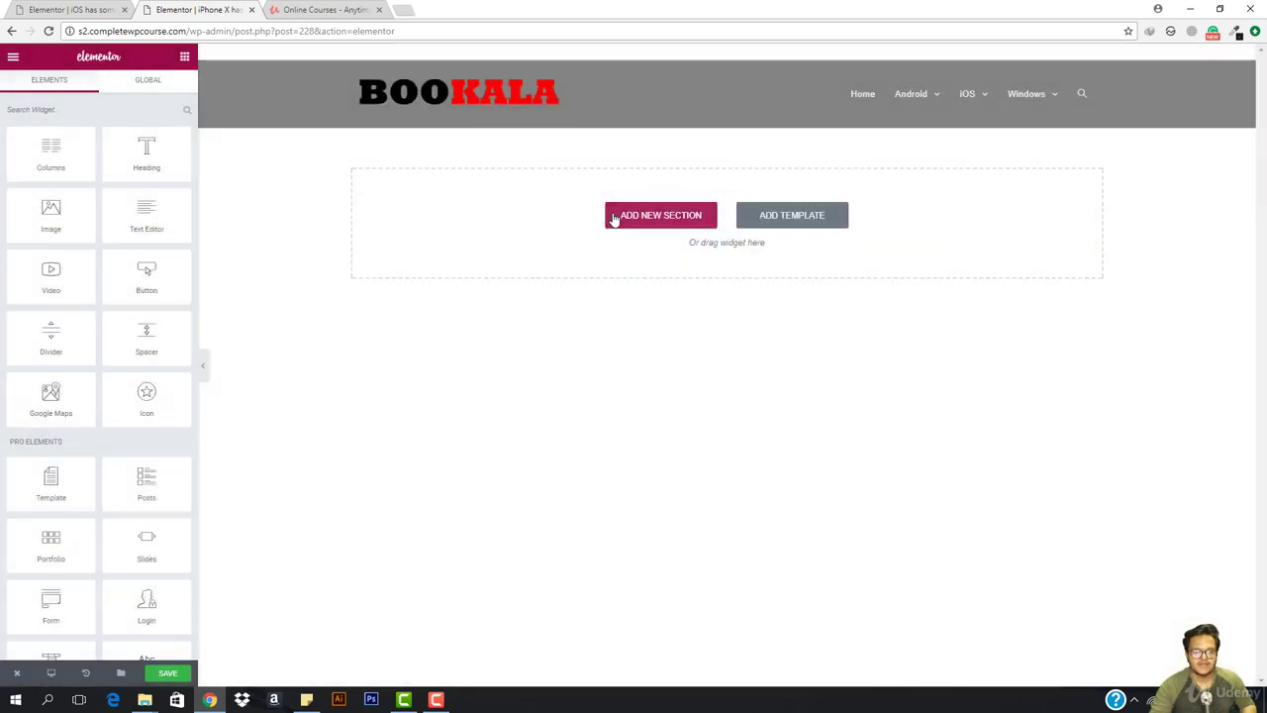
left_click(817, 216)
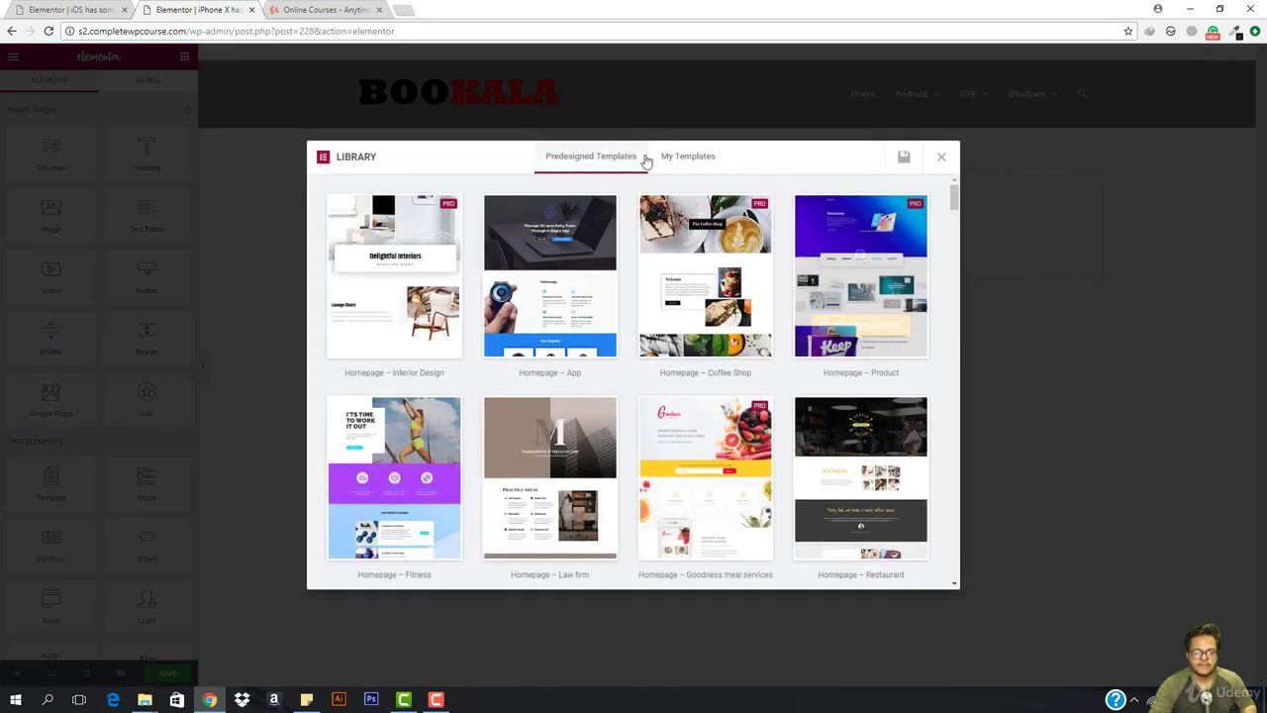
left_click(677, 160)
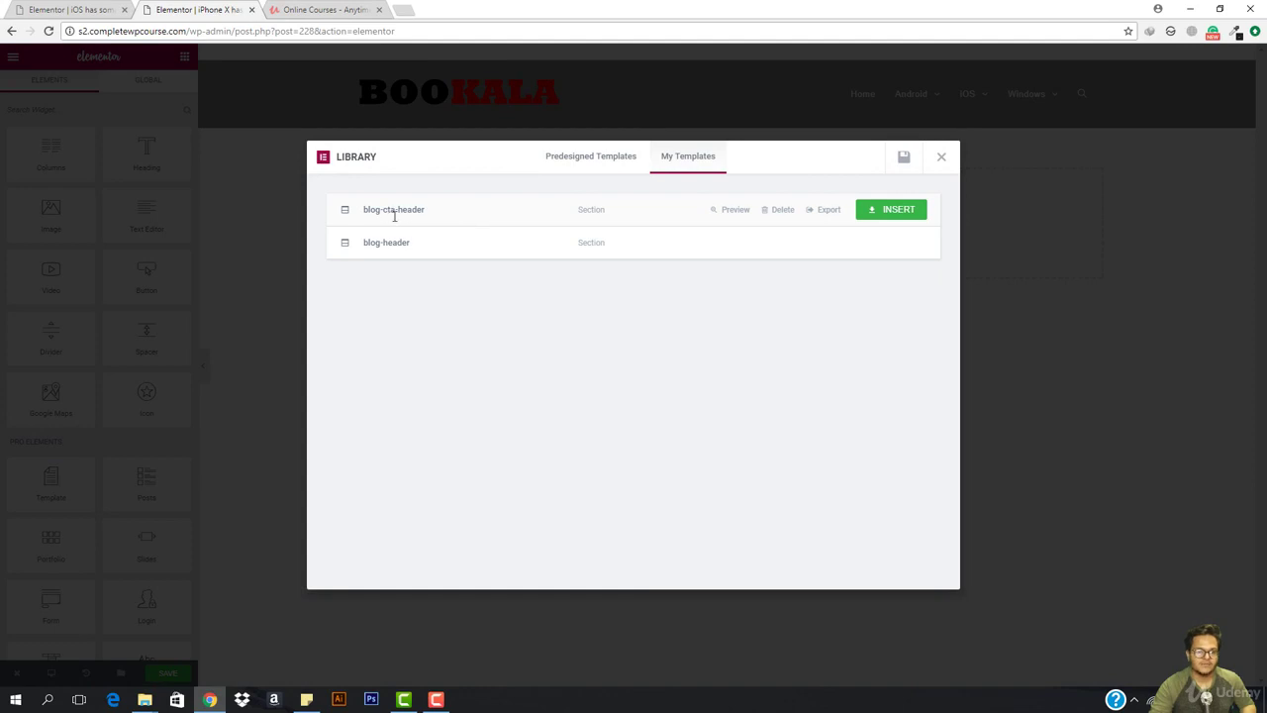
left_click(907, 215)
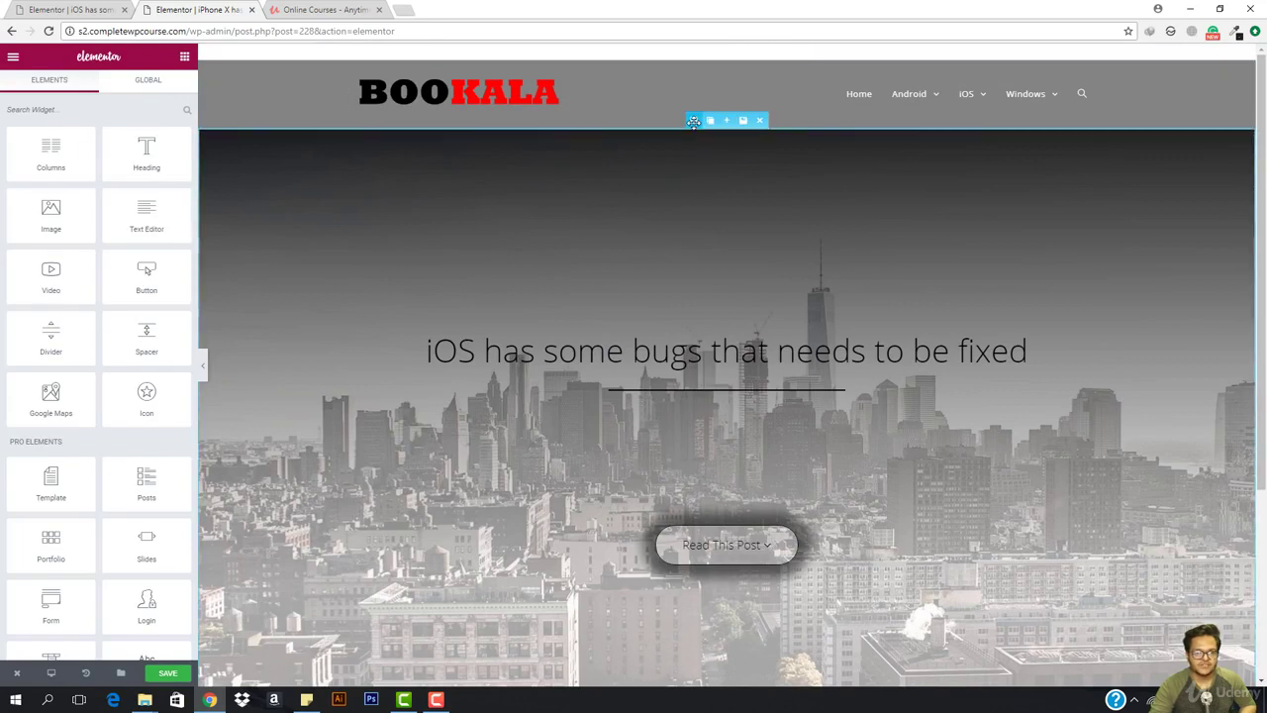
Replace the hero section's background image with the Golden Gate phone photo.
left_click(220, 160)
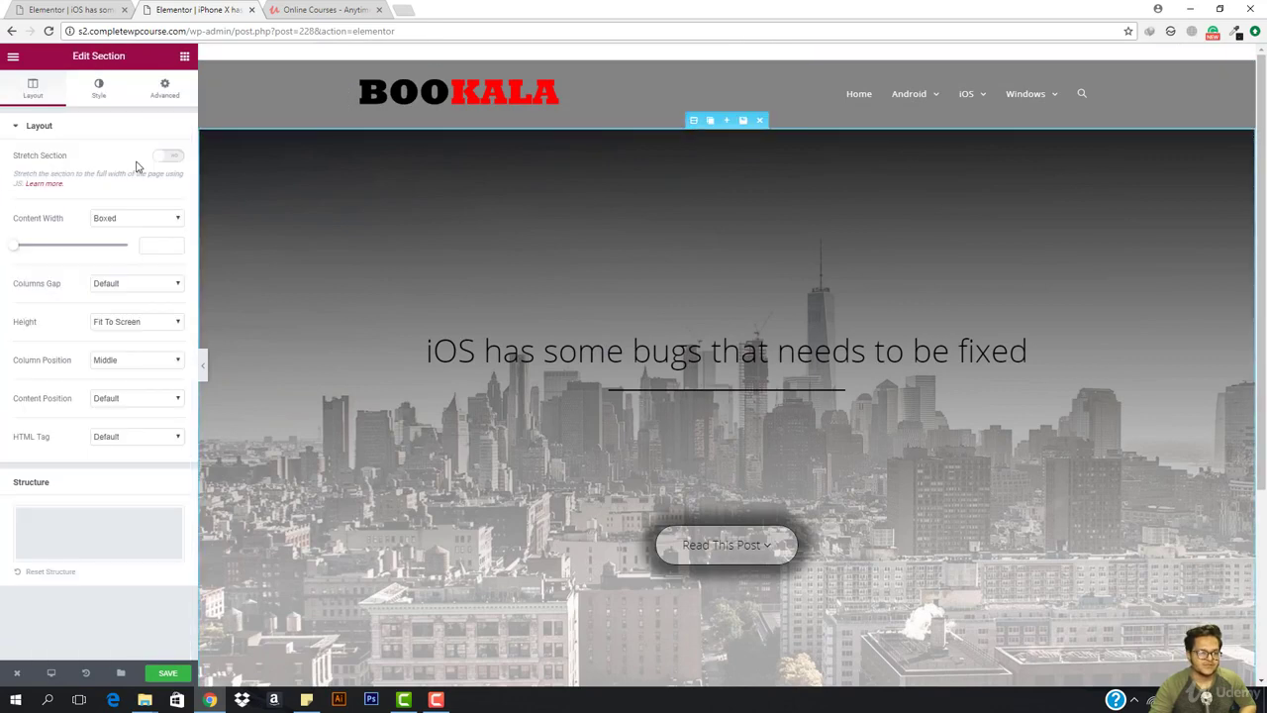
left_click(99, 89)
left_click(99, 366)
left_click(91, 331)
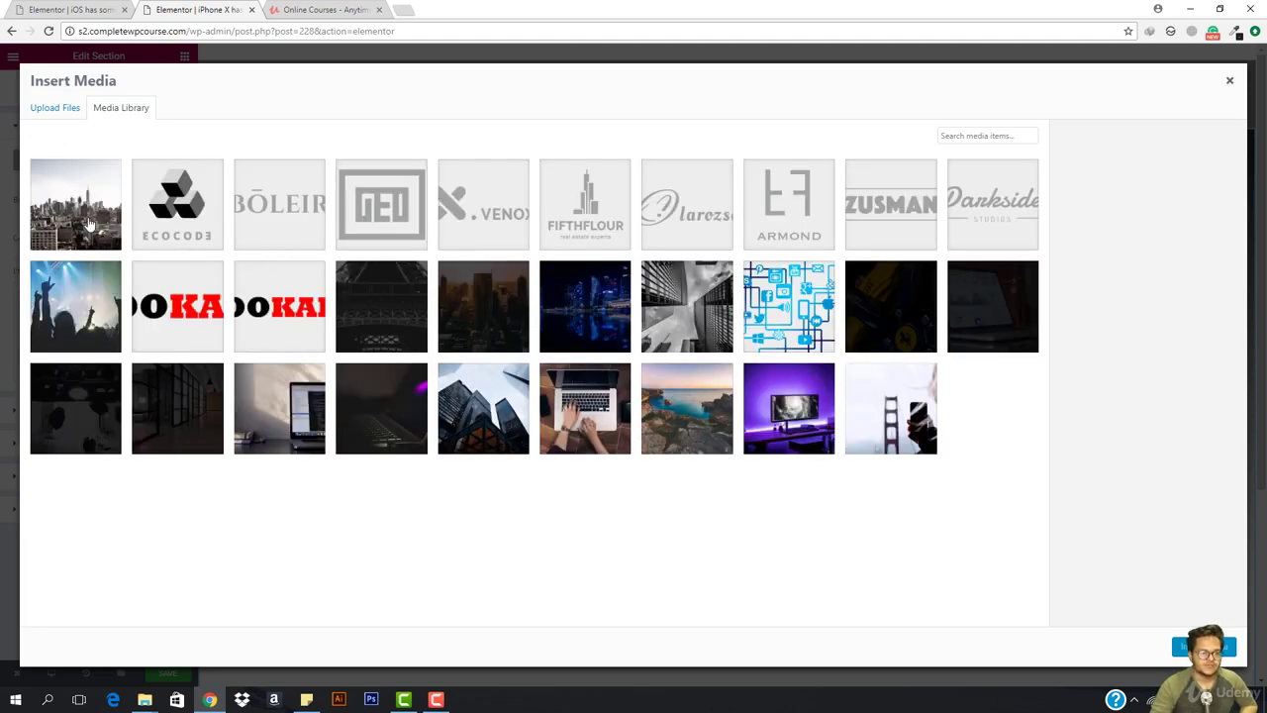
left_click(862, 452)
left_click(1202, 646)
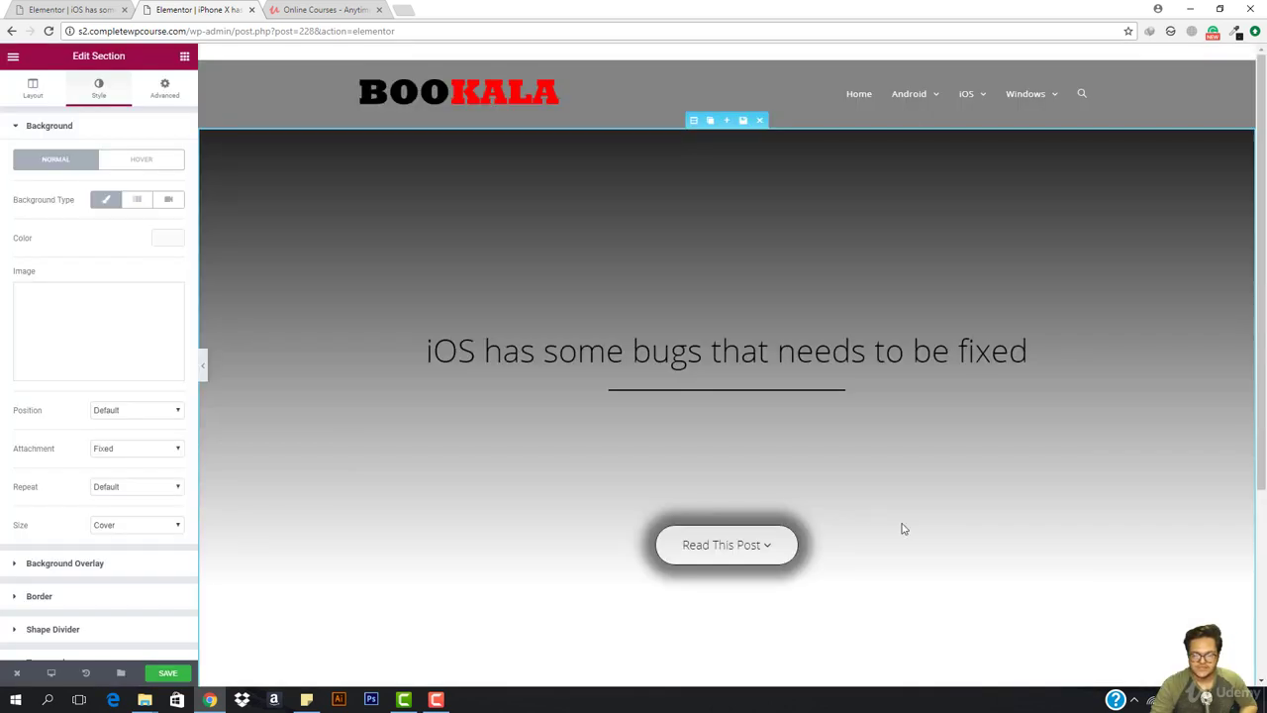
Change the hero heading to 'iPhone X has a hidden feature'.
triple_click(574, 348)
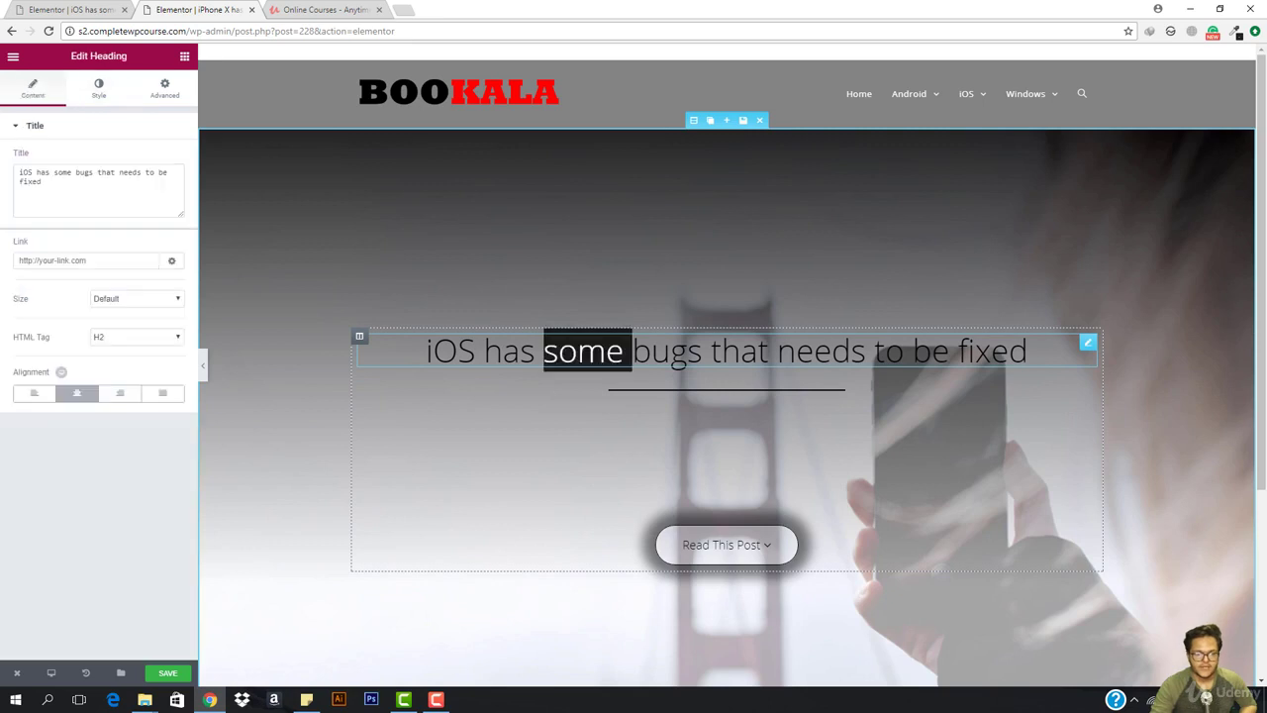
triple_click(105, 205)
type("iP")
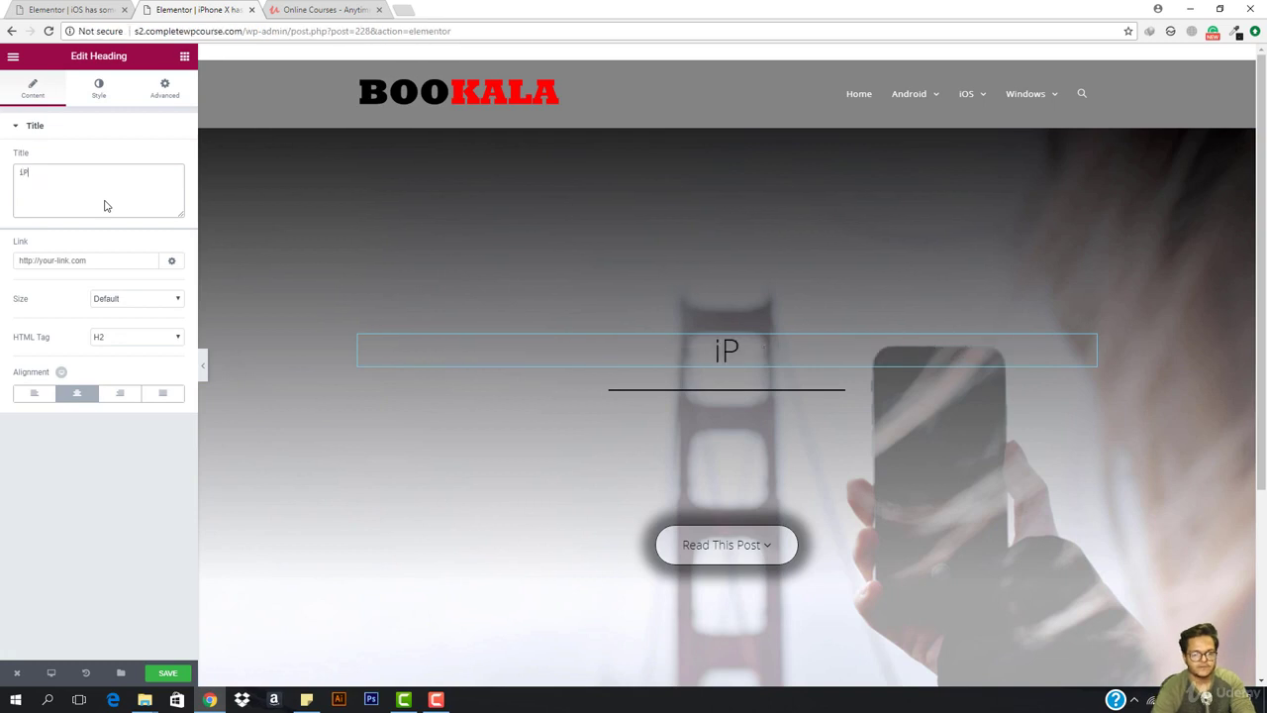
type("hone X ")
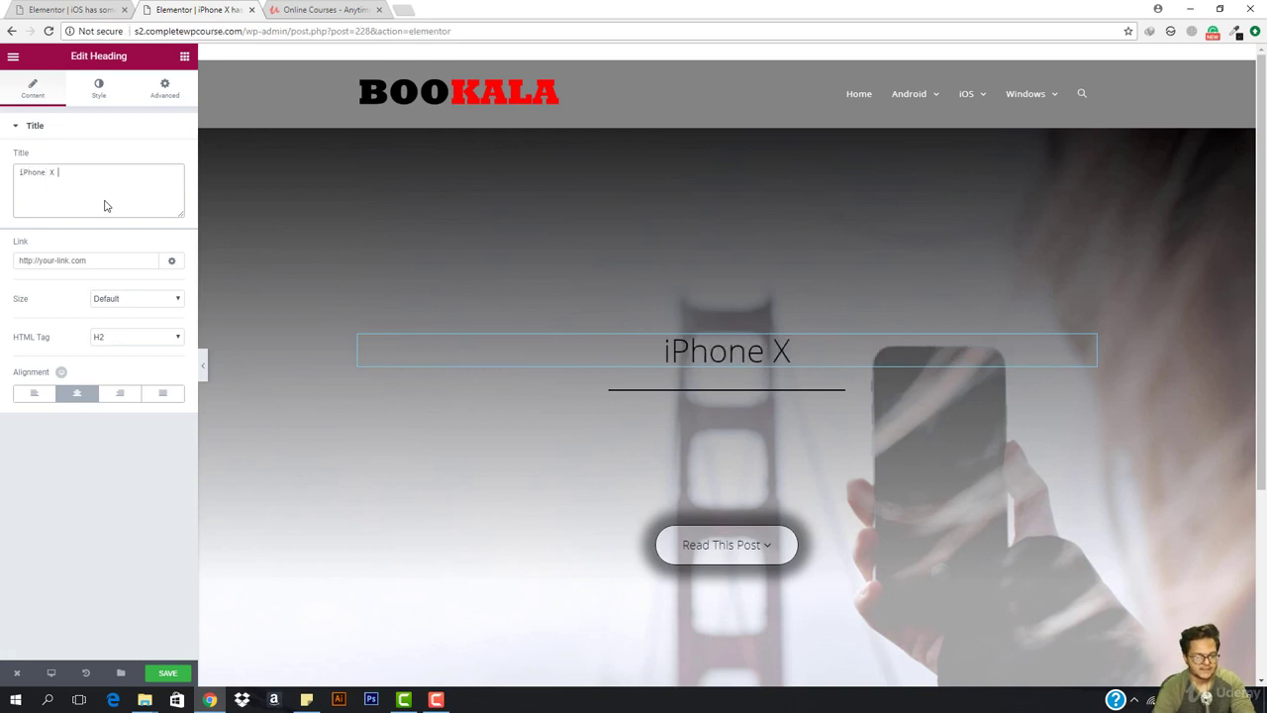
type("has a hid")
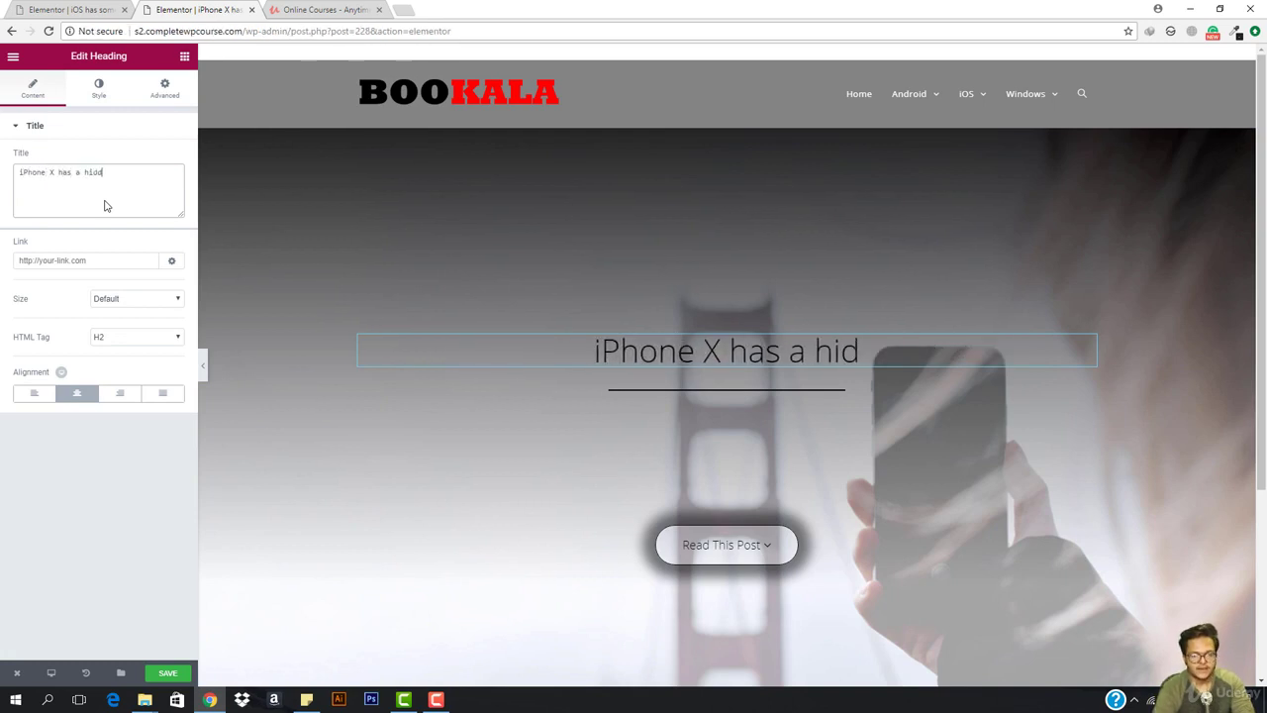
type("den feat")
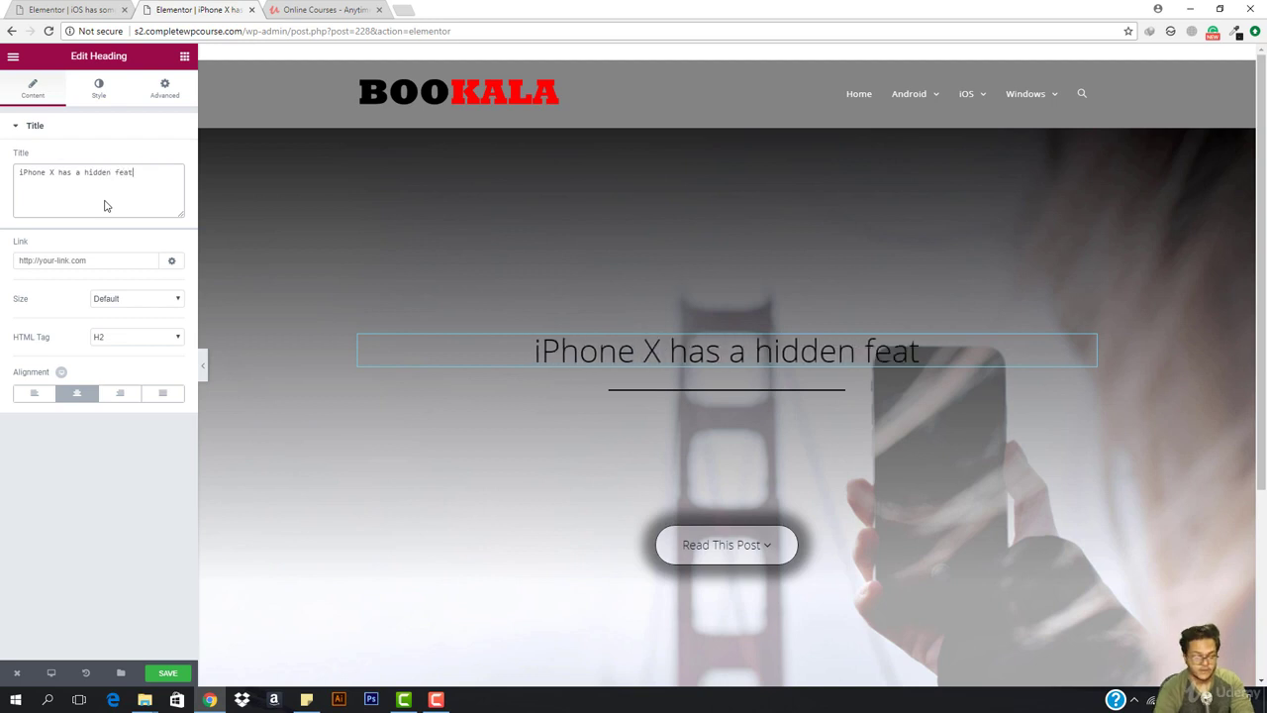
type("ure")
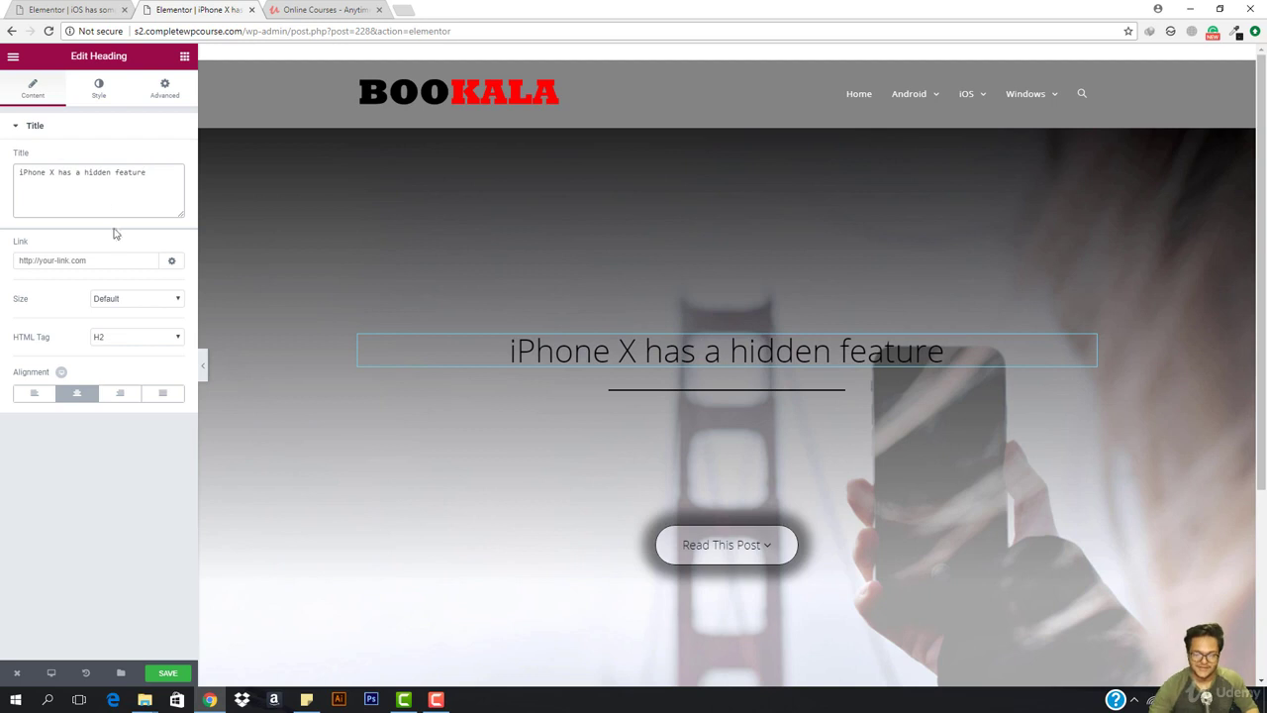
Relabel the Read This Post button as 'Reveal the Feature'.
left_click(722, 543)
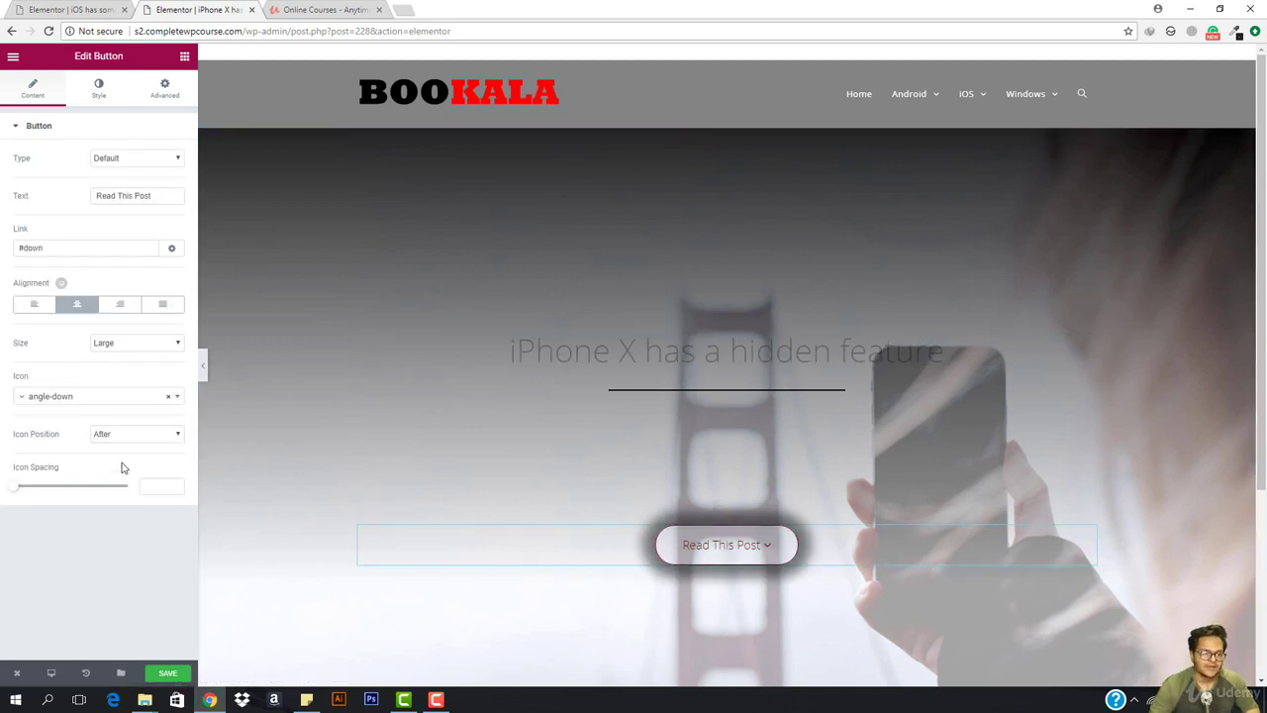
triple_click(152, 197)
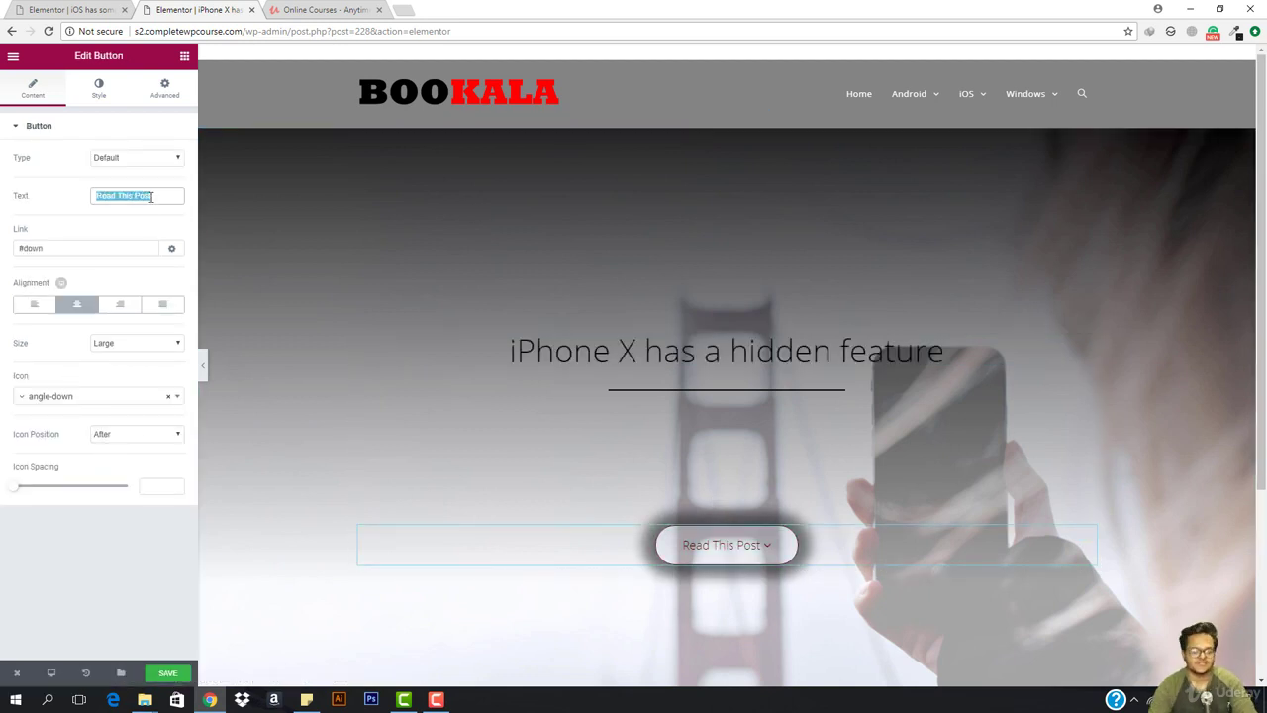
type("Re")
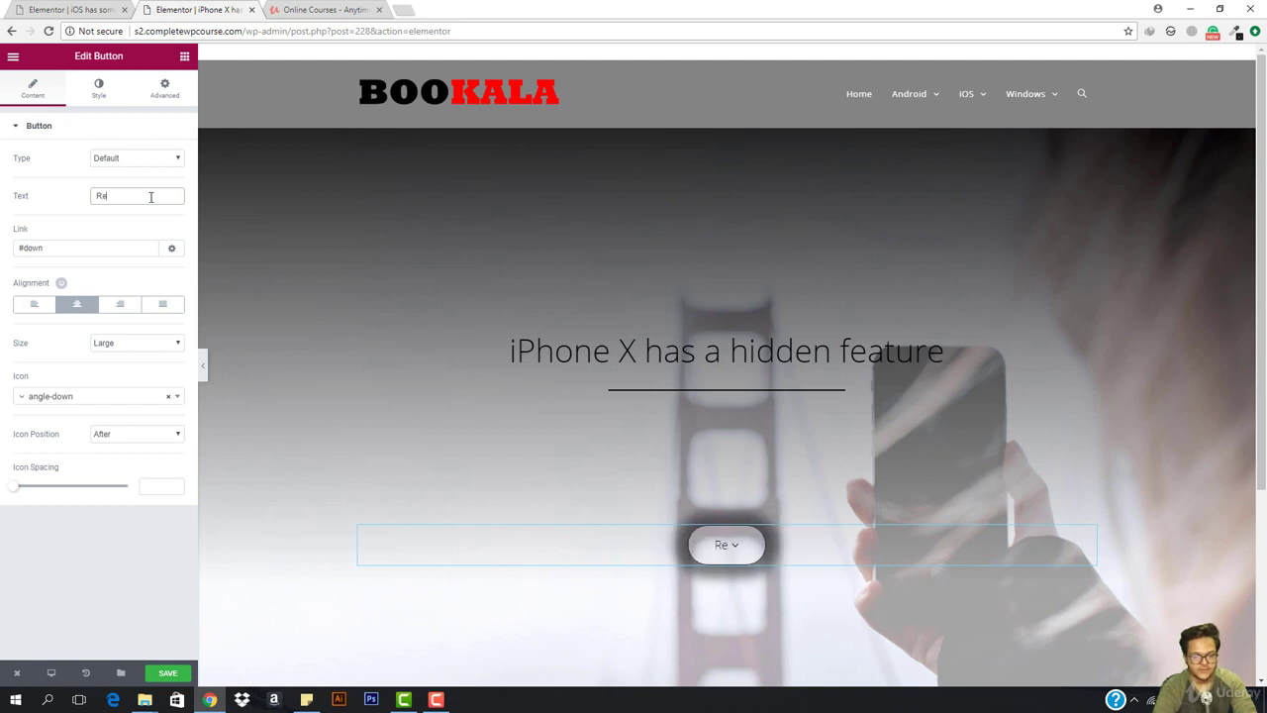
type("veal th")
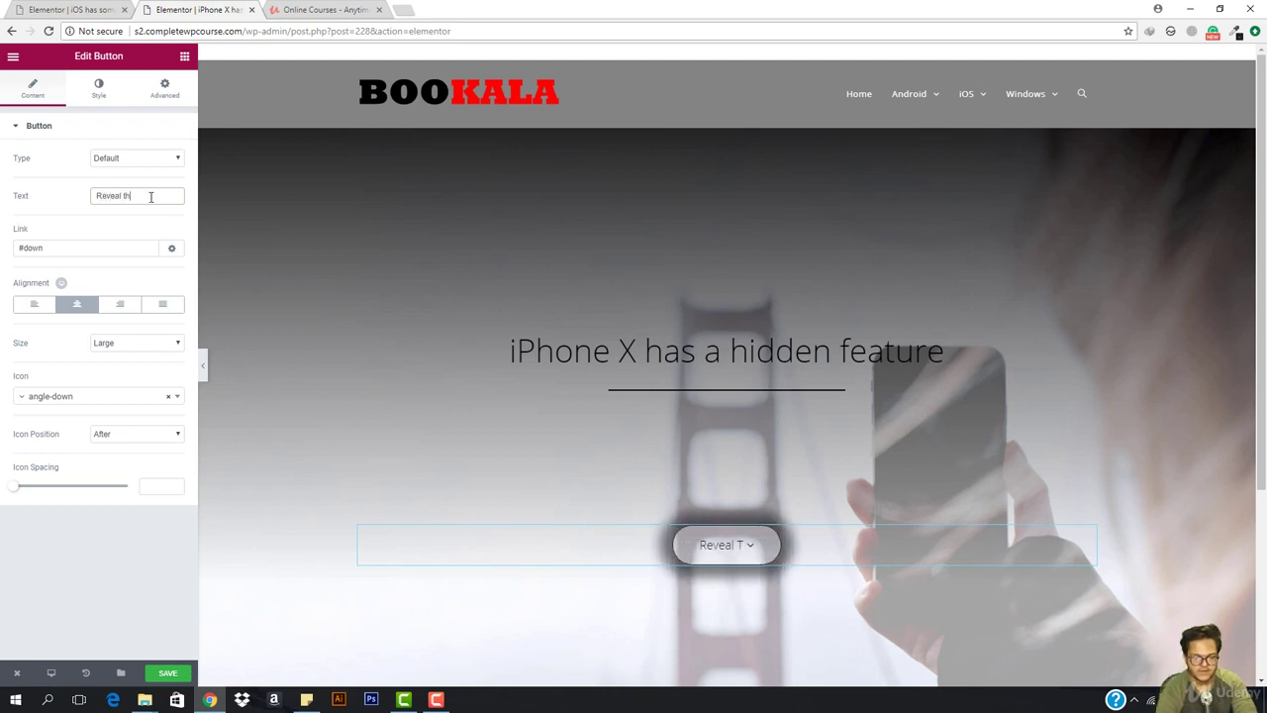
type("e Feat")
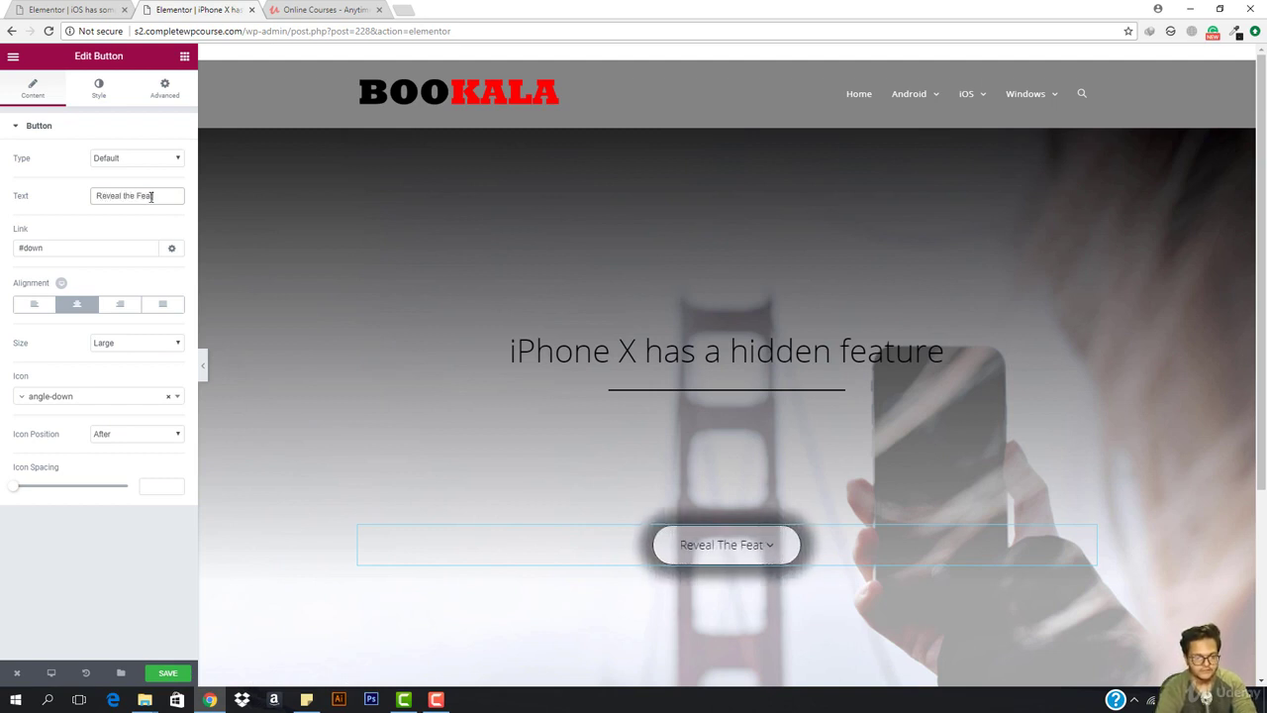
type("ure")
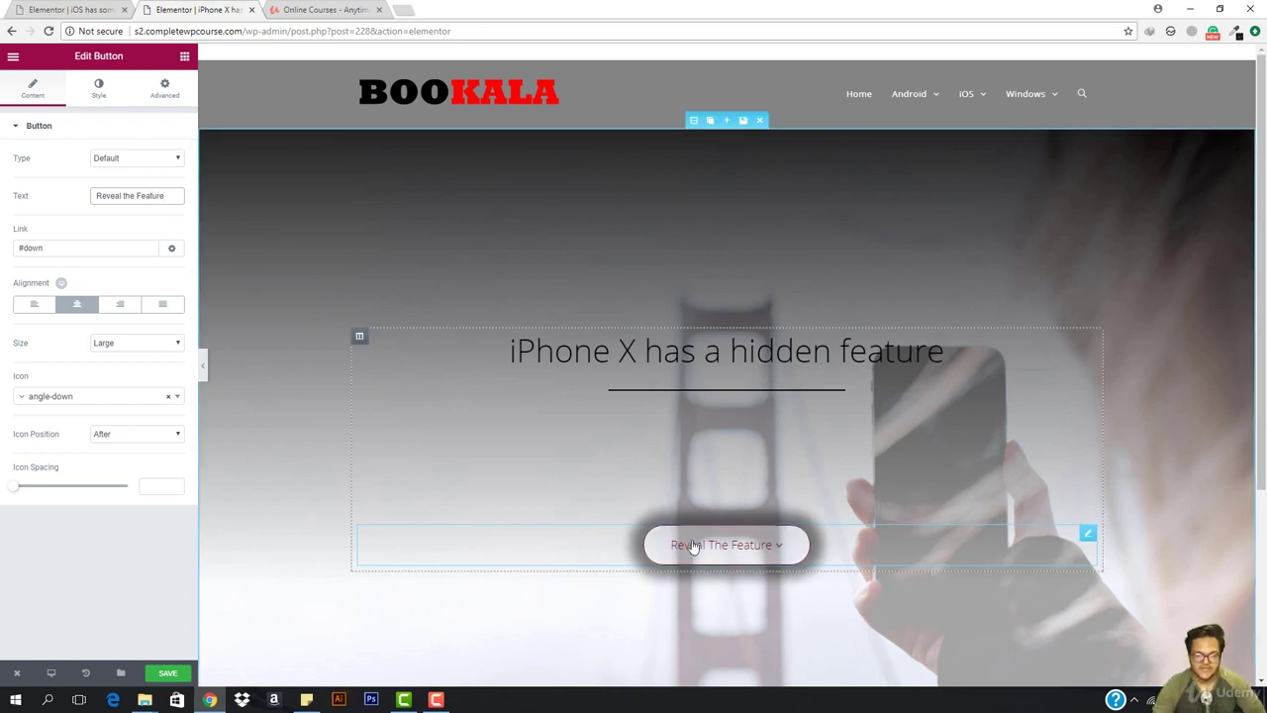
Add a single-column section below the hero and browse the widgets list.
scroll(528, 404, "down", 1)
scroll(528, 404, "down", 3)
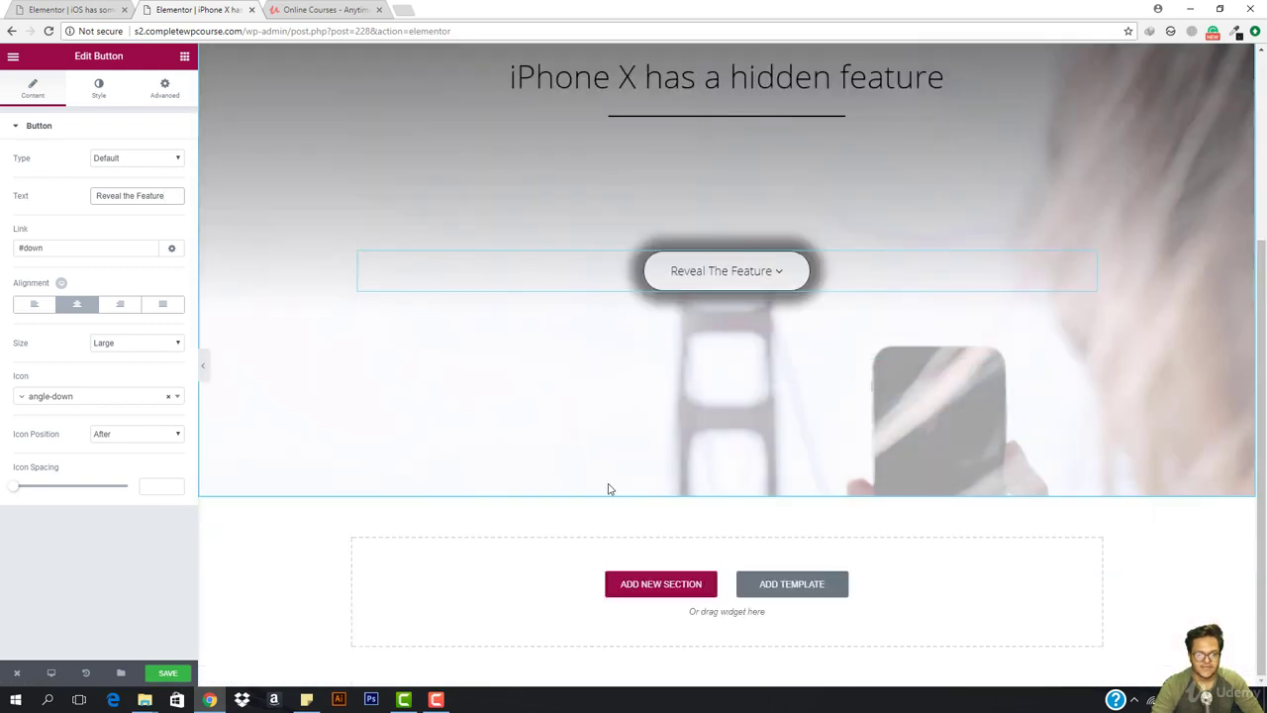
left_click(662, 588)
scroll(661, 587, "down", 2)
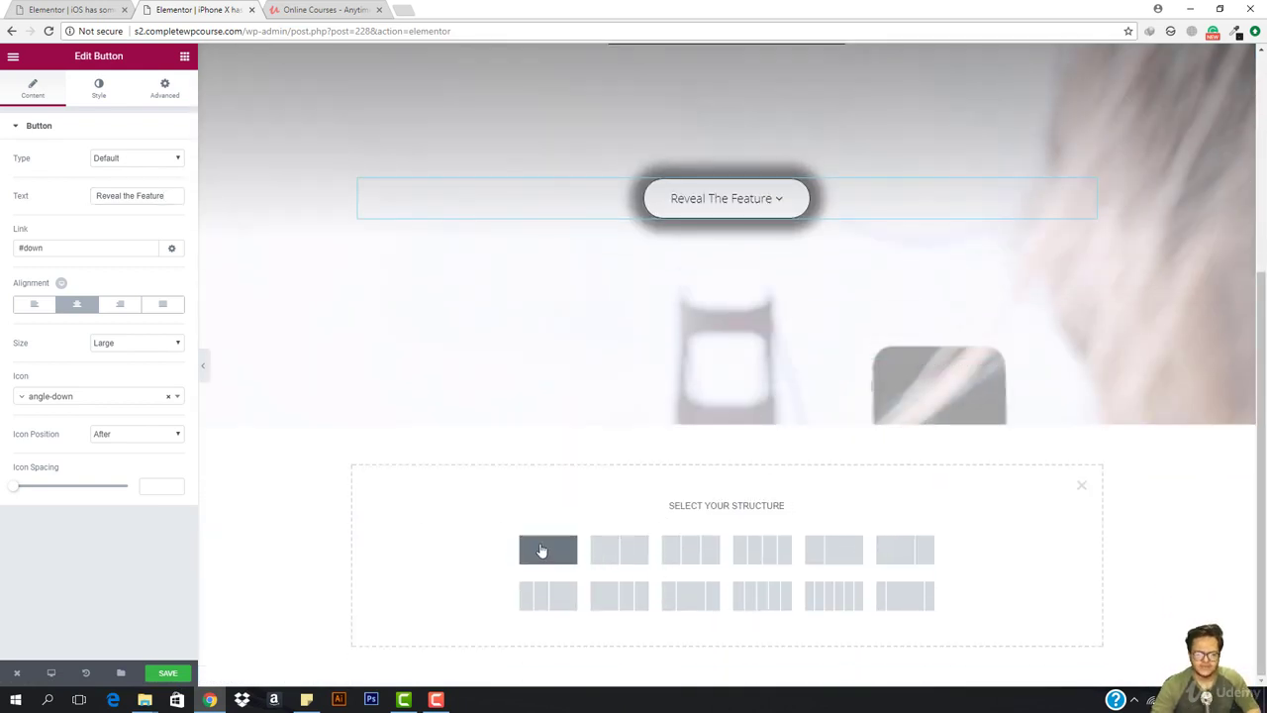
left_click(558, 549)
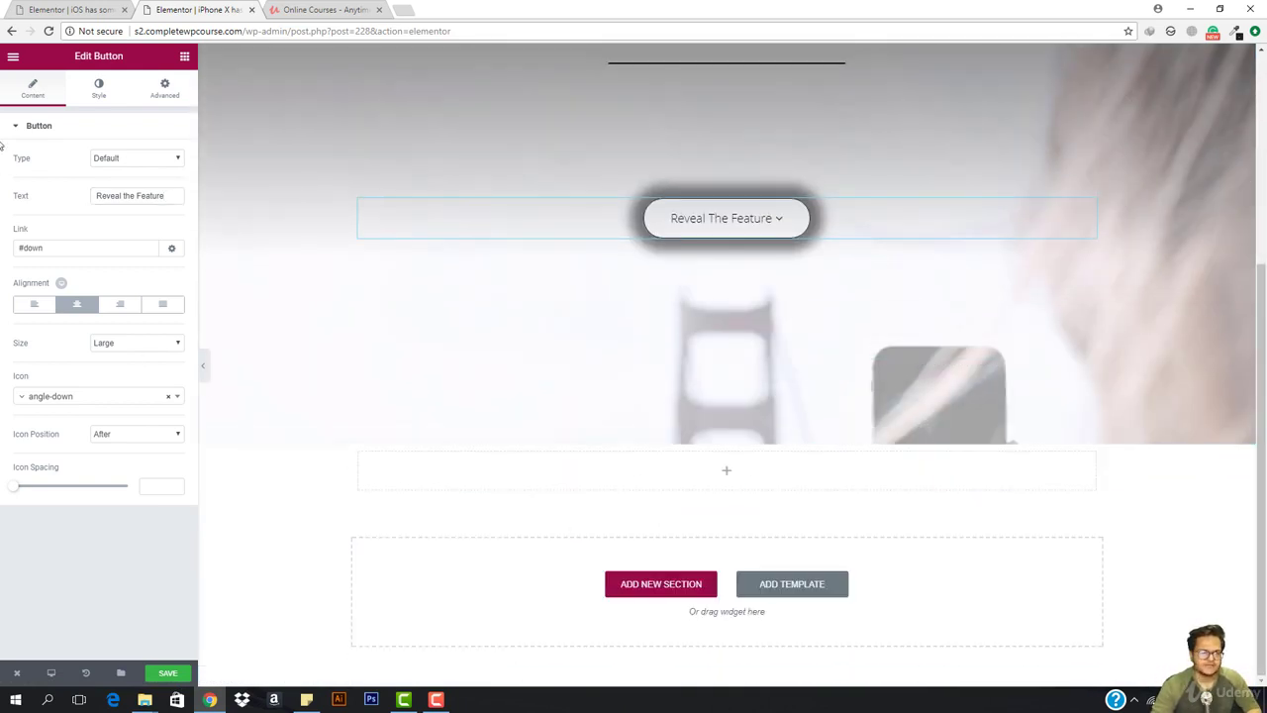
left_click(184, 58)
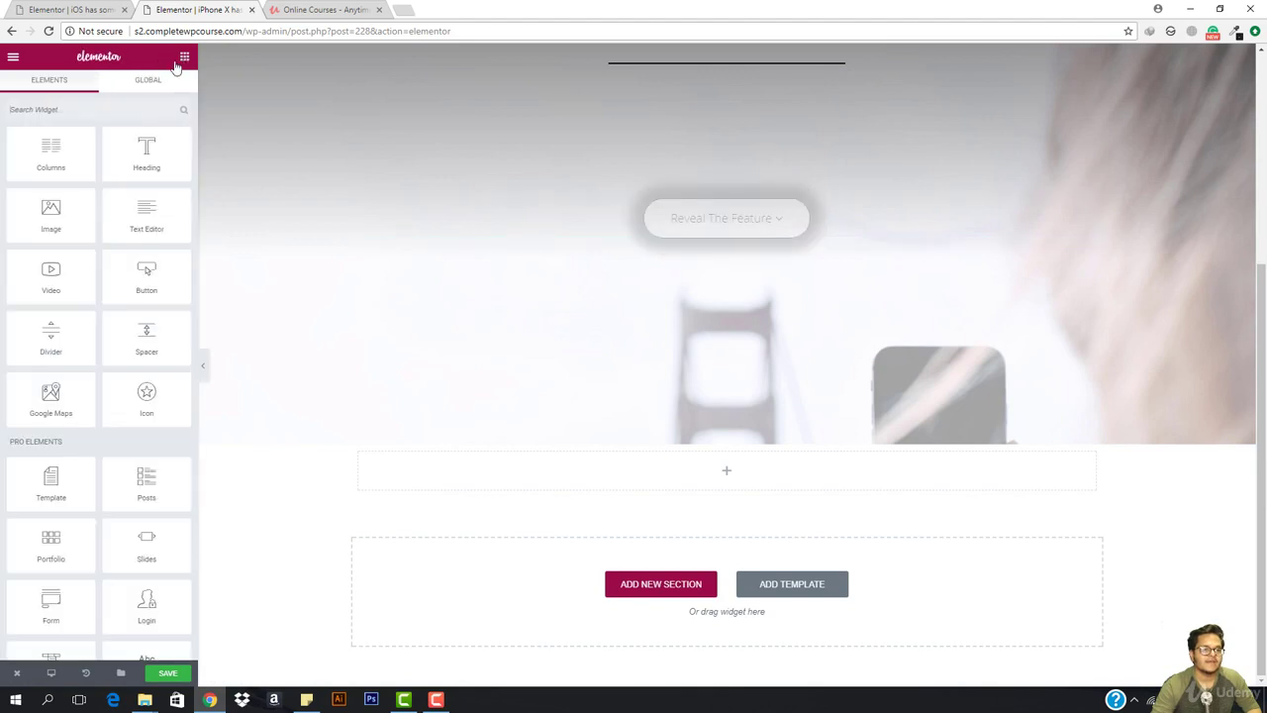
scroll(128, 178, "down", 3)
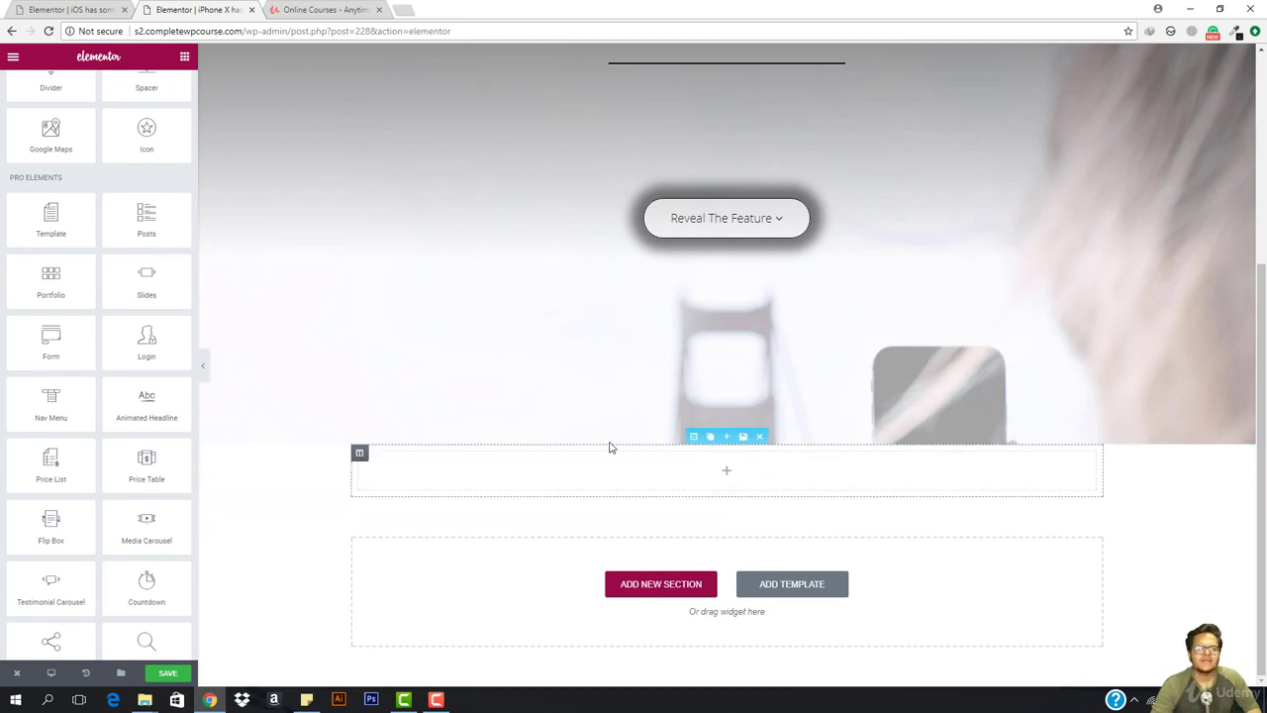
scroll(118, 284, "up", 3)
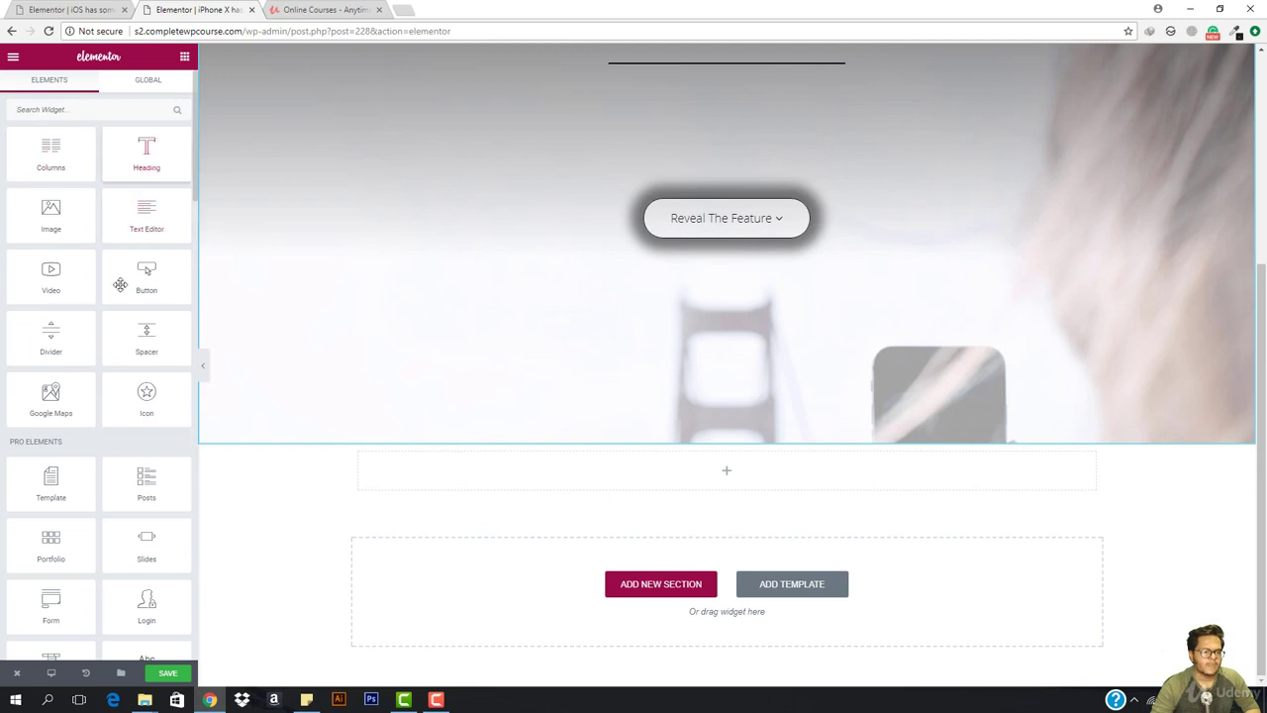
scroll(144, 356, "down", 3)
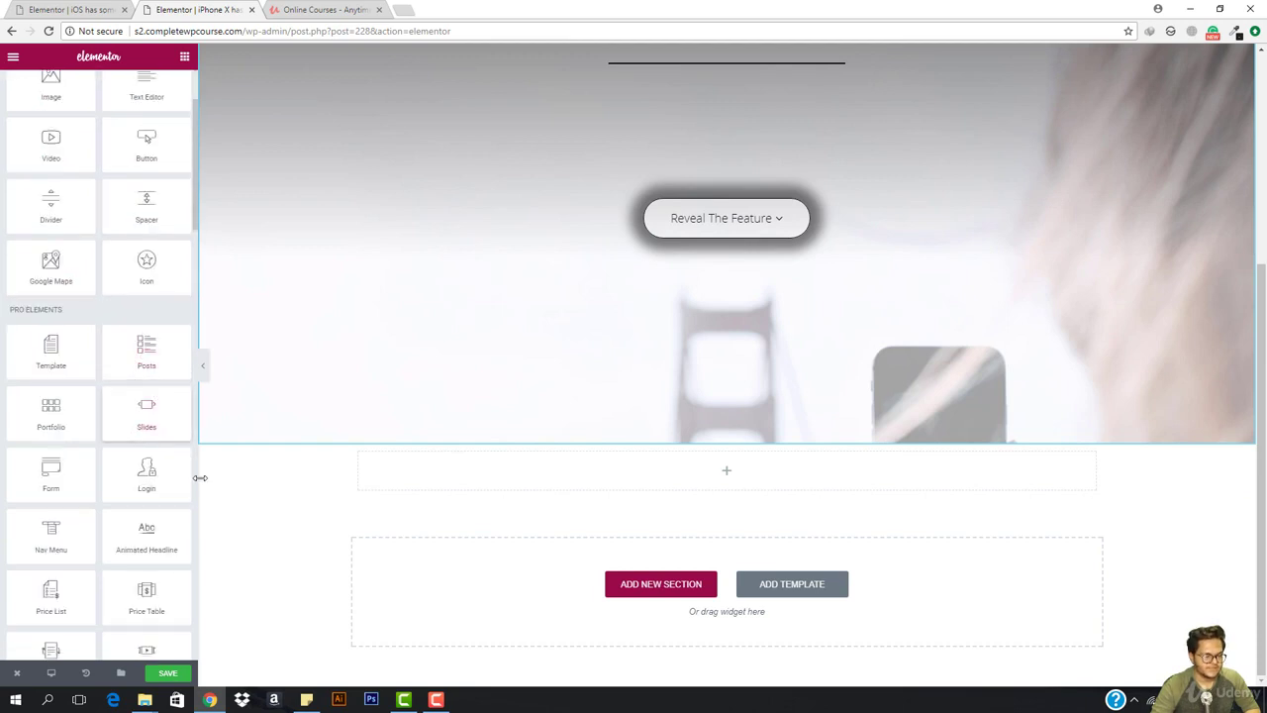
scroll(128, 461, "up", 3)
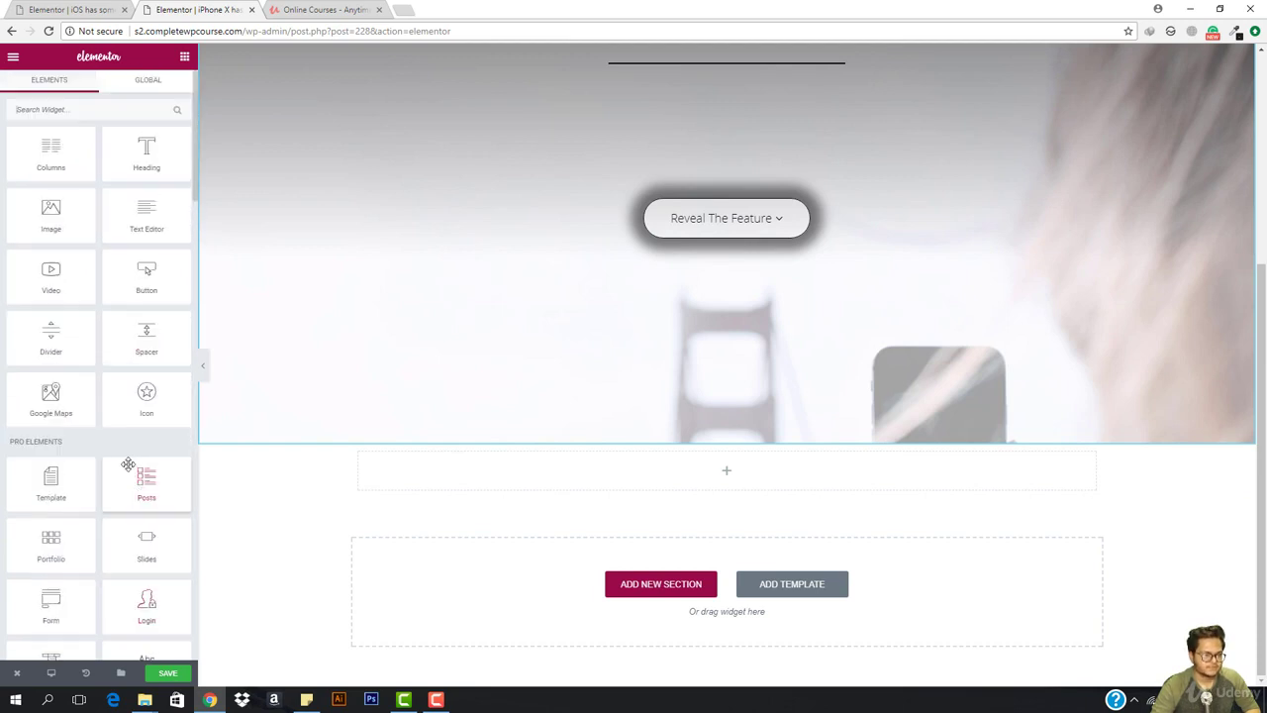
Search the widgets for 'text' and place a Text Editor widget in the empty section.
left_click(106, 117)
type("text")
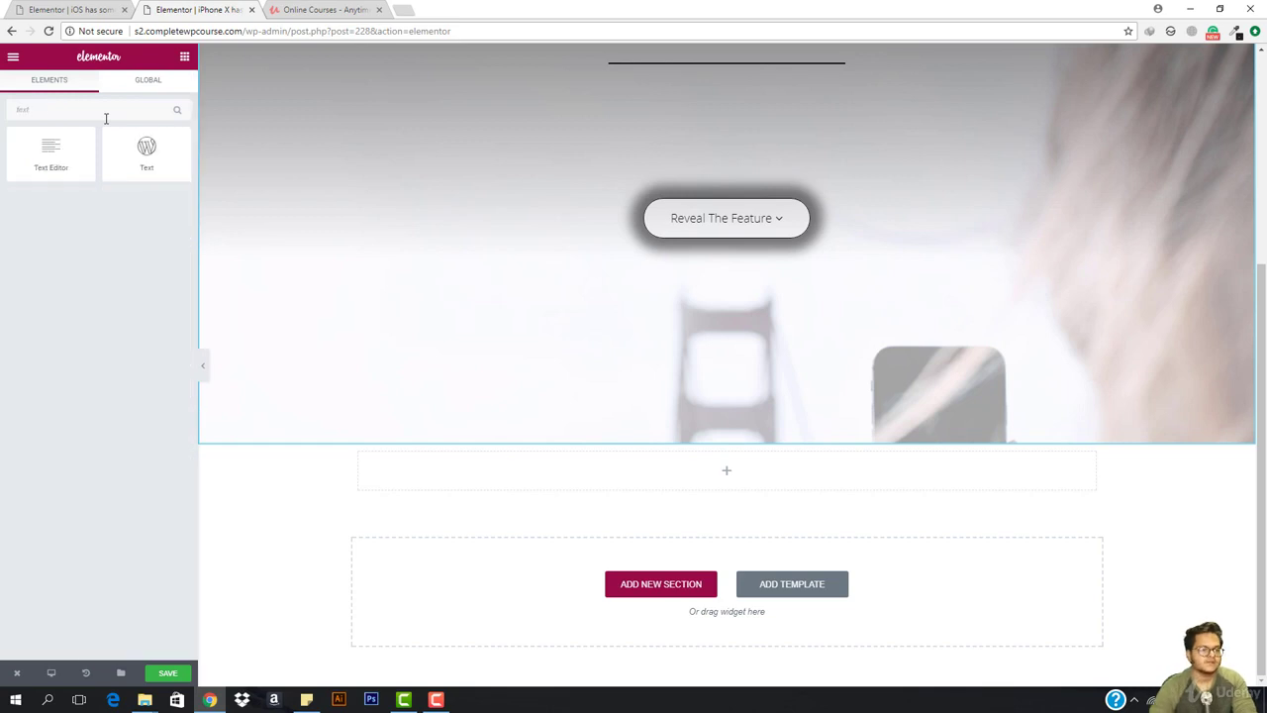
left_click_drag(50, 153, 730, 484)
Copy the placeholder paragraph and paste it several more times as body text.
left_click(116, 363)
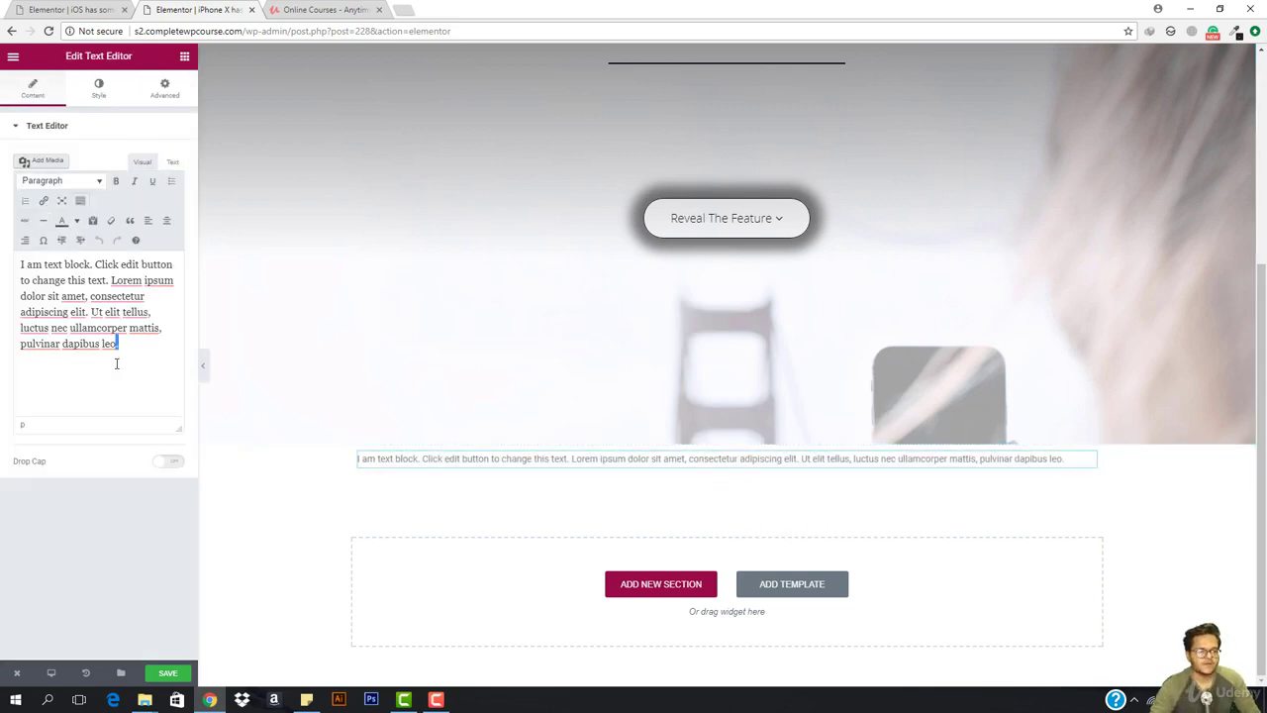
left_click_drag(127, 355, 22, 264)
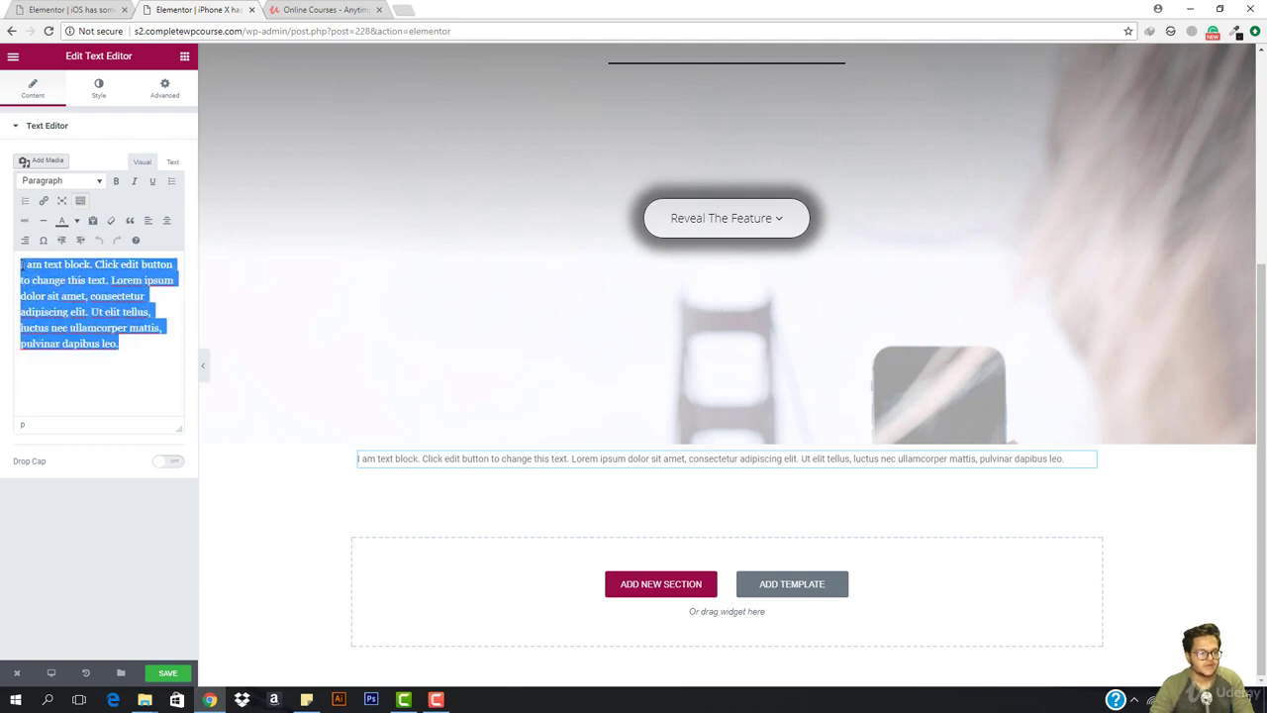
key("ctrl+c")
left_click(155, 363)
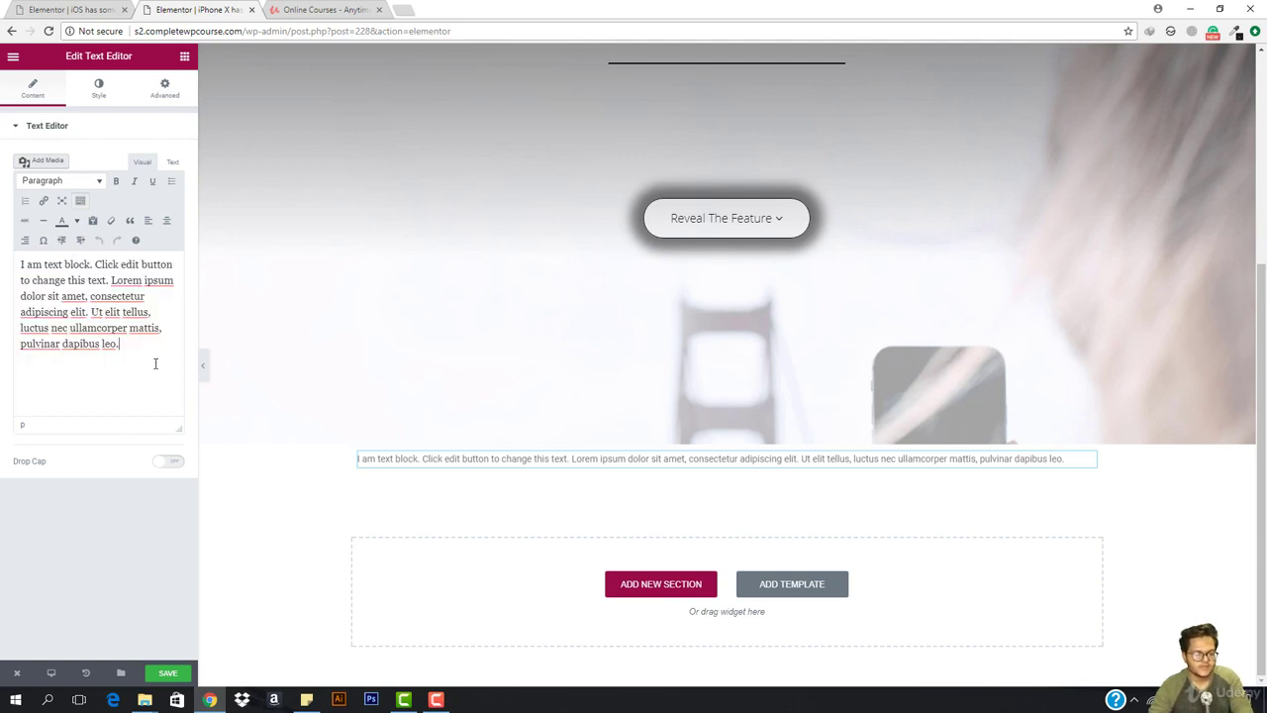
key("ctrl+v")
key("ctrl+v")
key("ctrl+v")
key("ctrl+v")
key("ctrl+v")
key("ctrl+v")
key("ctrl+v")
key("ctrl+v")
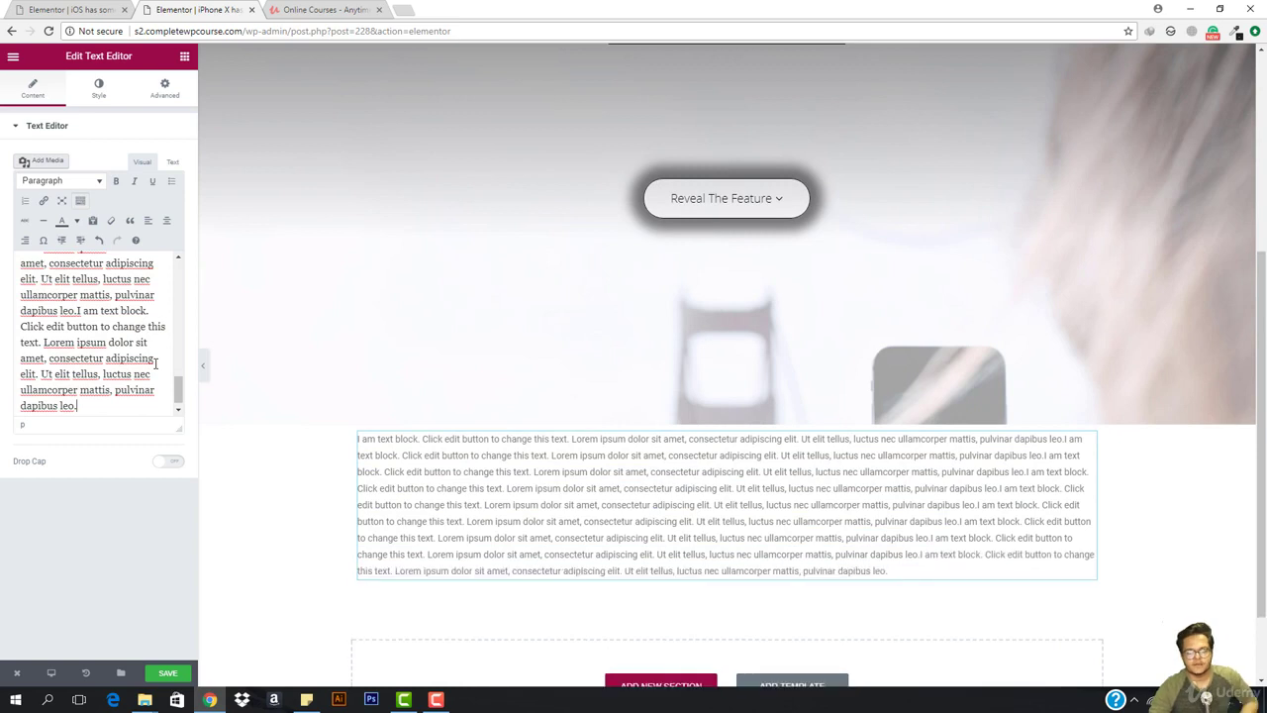
Add a Heading 1 'Hidden Feature' below the body text and save the post.
key("Return")
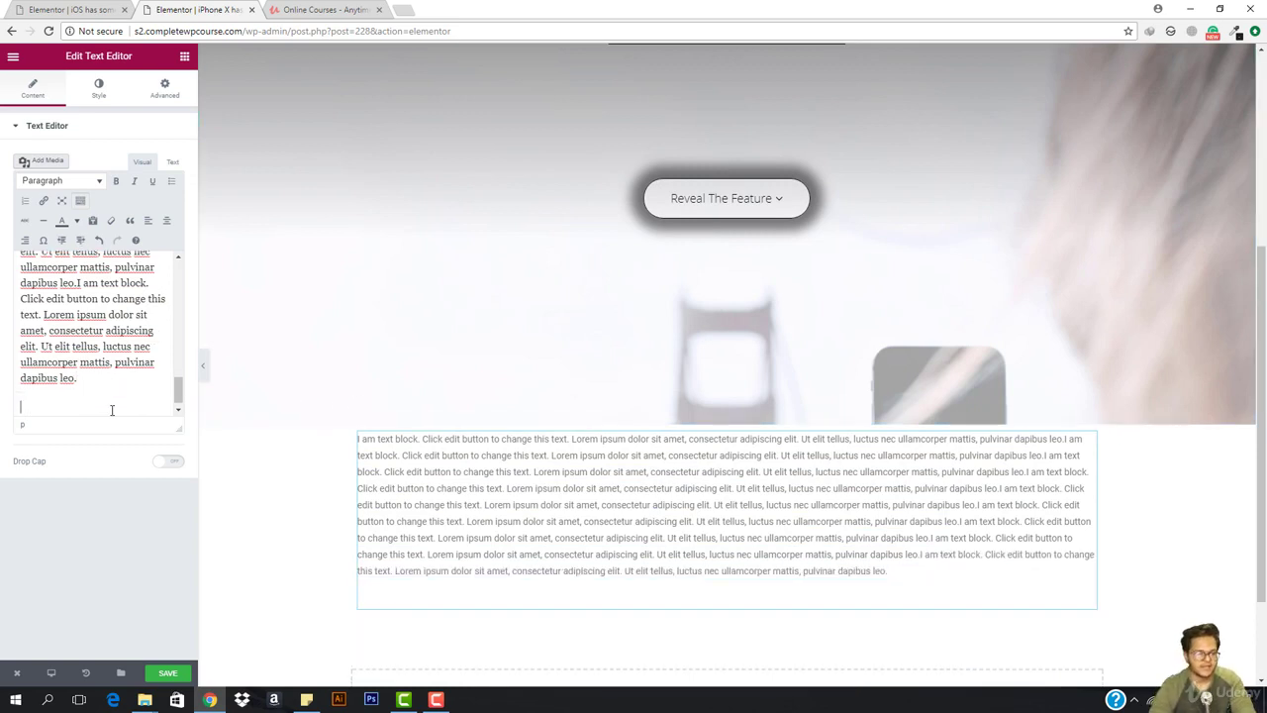
left_click(70, 183)
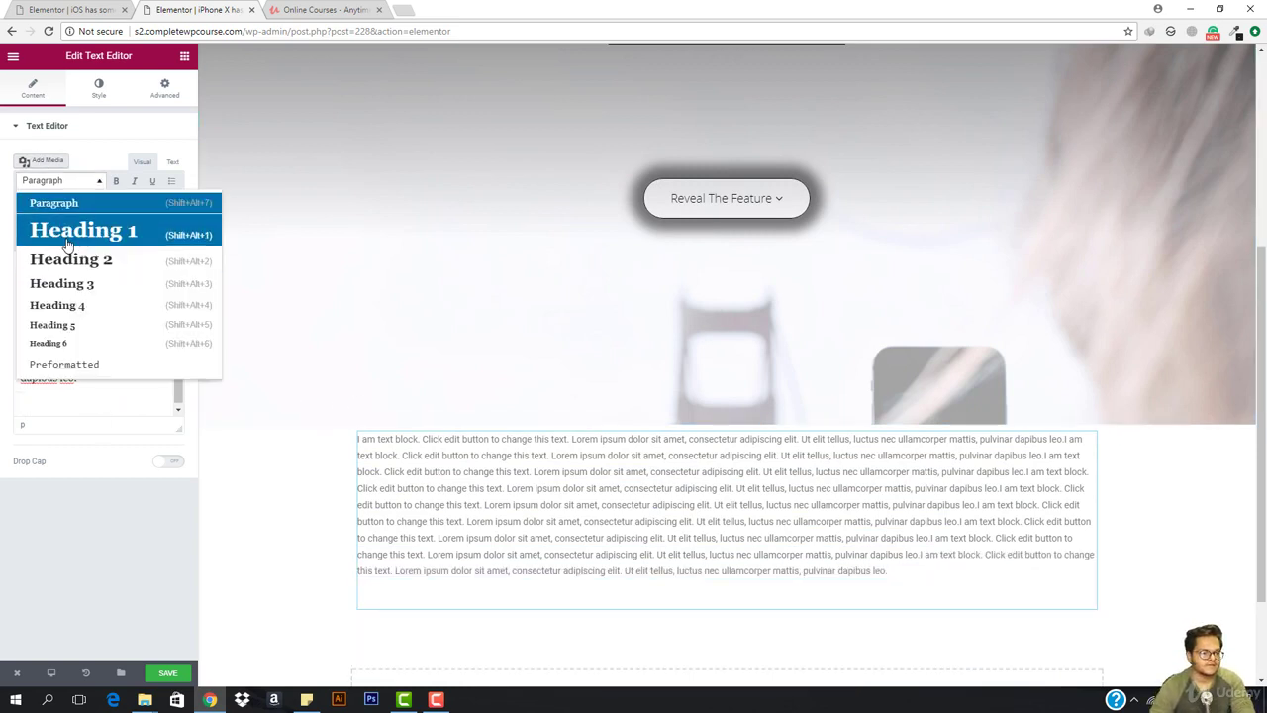
left_click(45, 230)
type("Hidden")
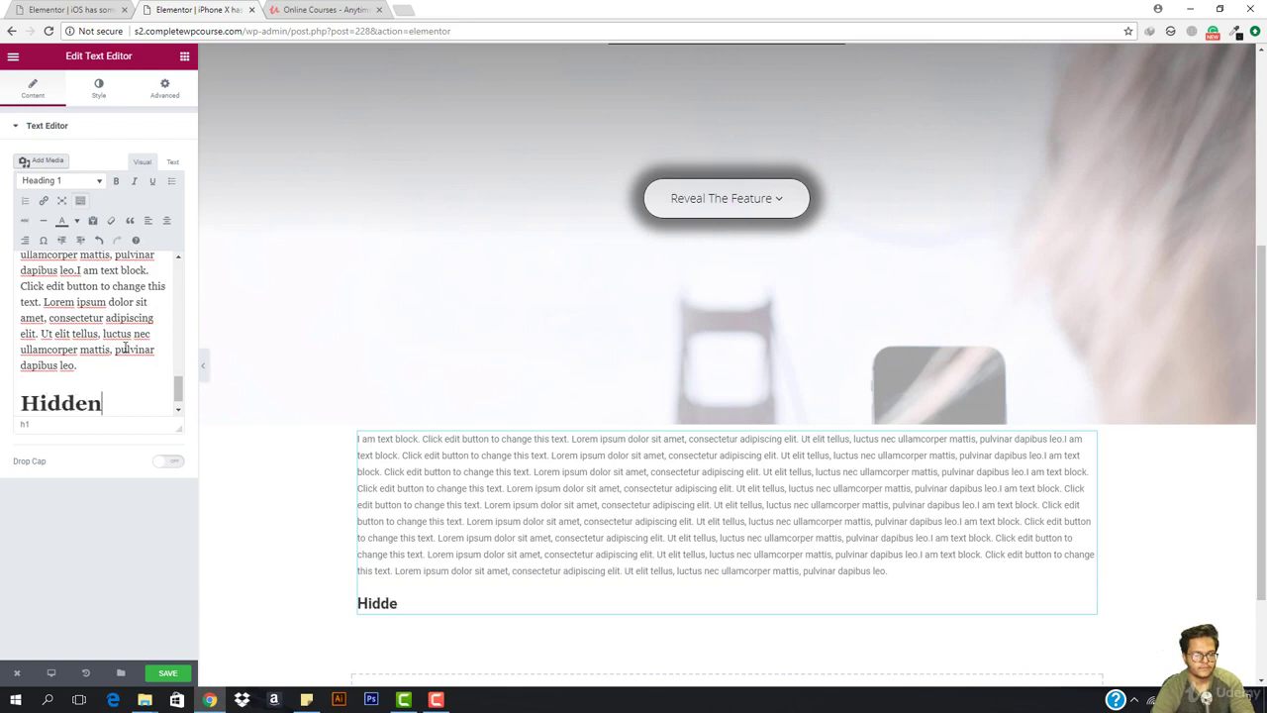
type(" GF")
key("BackSpace")
key("BackSpace")
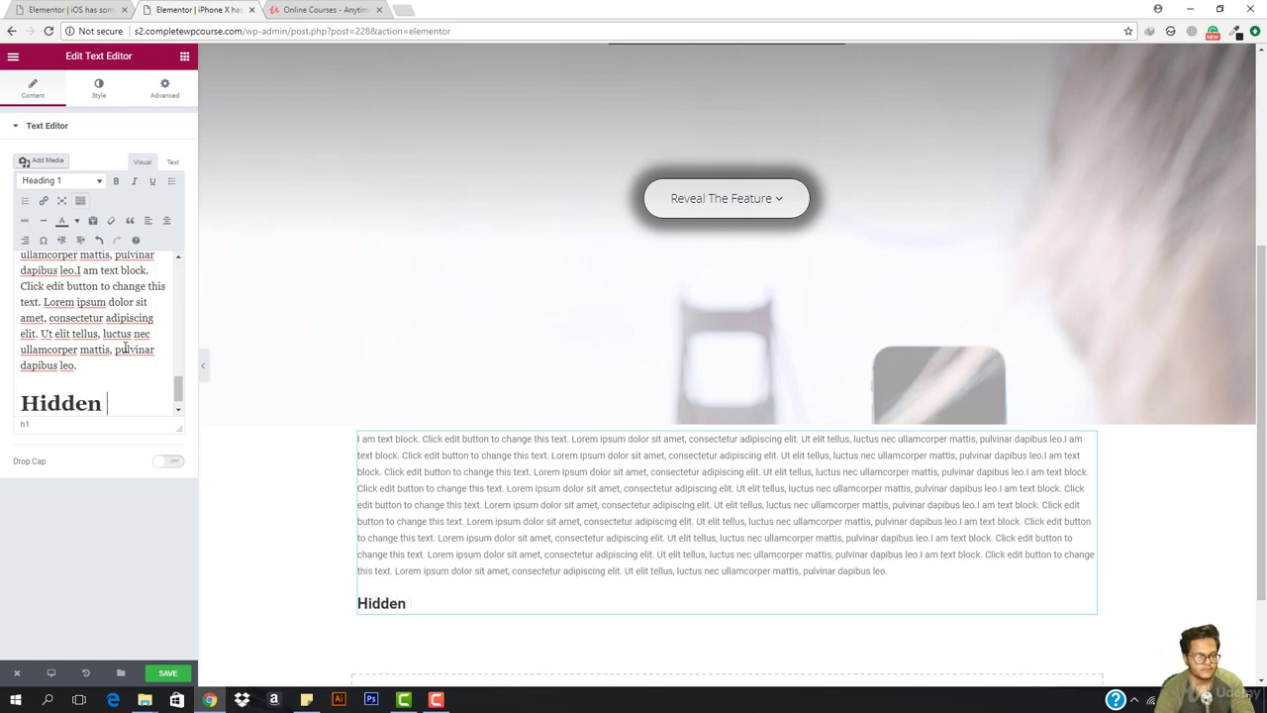
type("Feature")
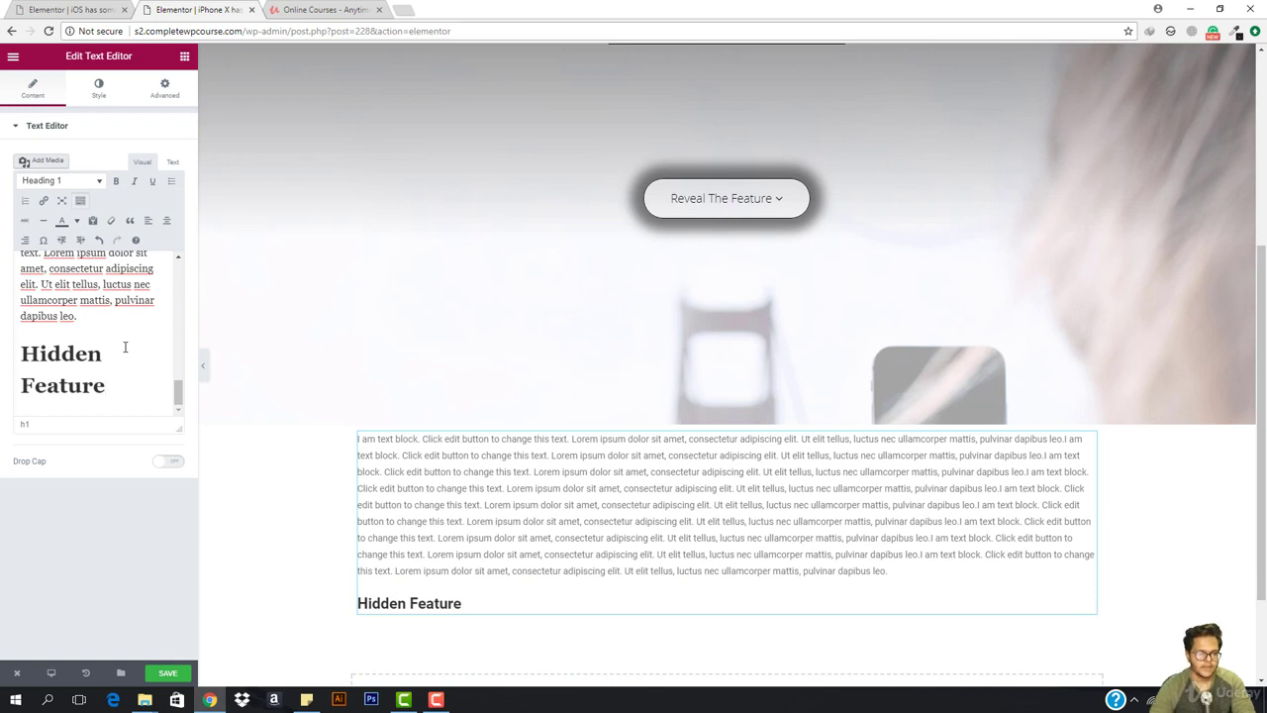
left_click(170, 463)
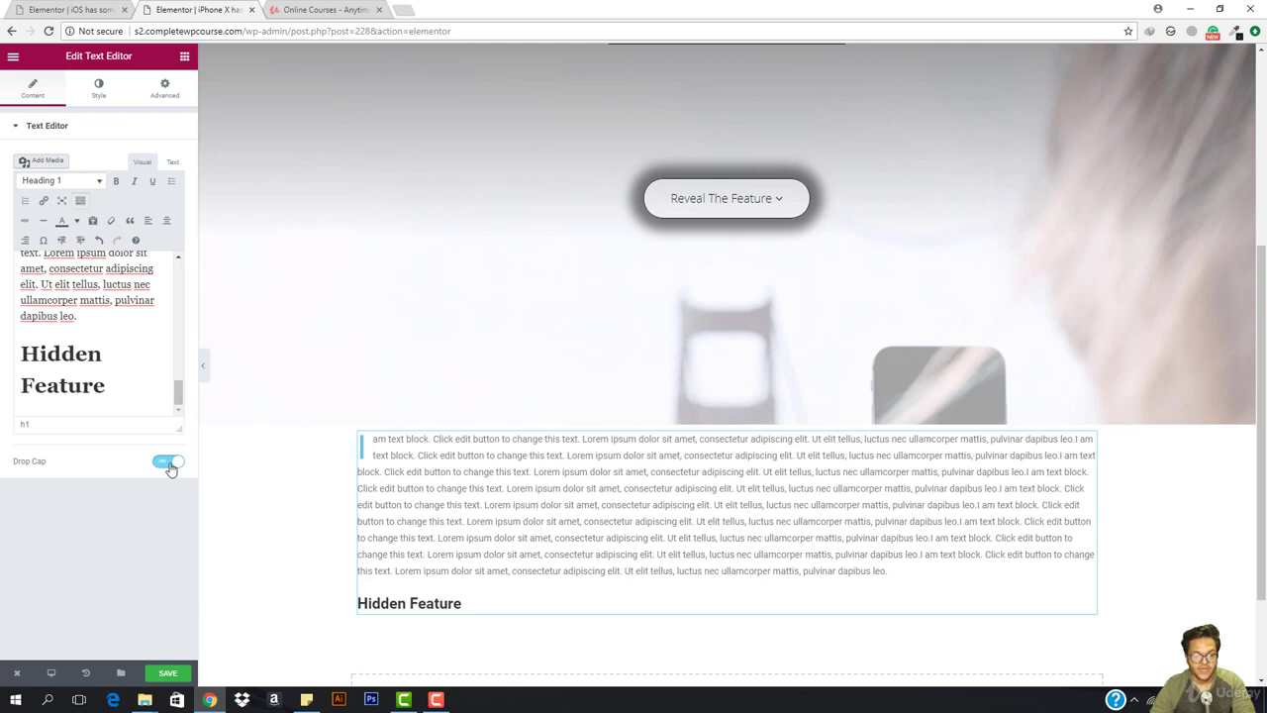
left_click(170, 463)
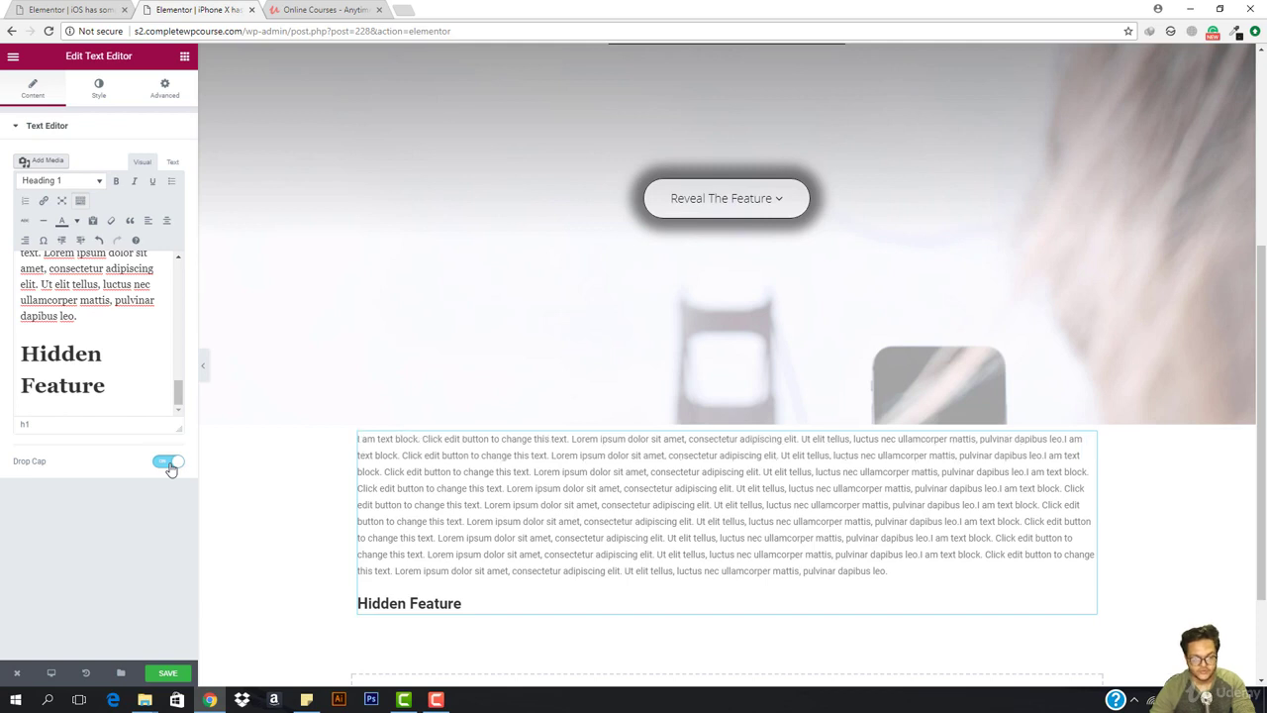
left_click(168, 674)
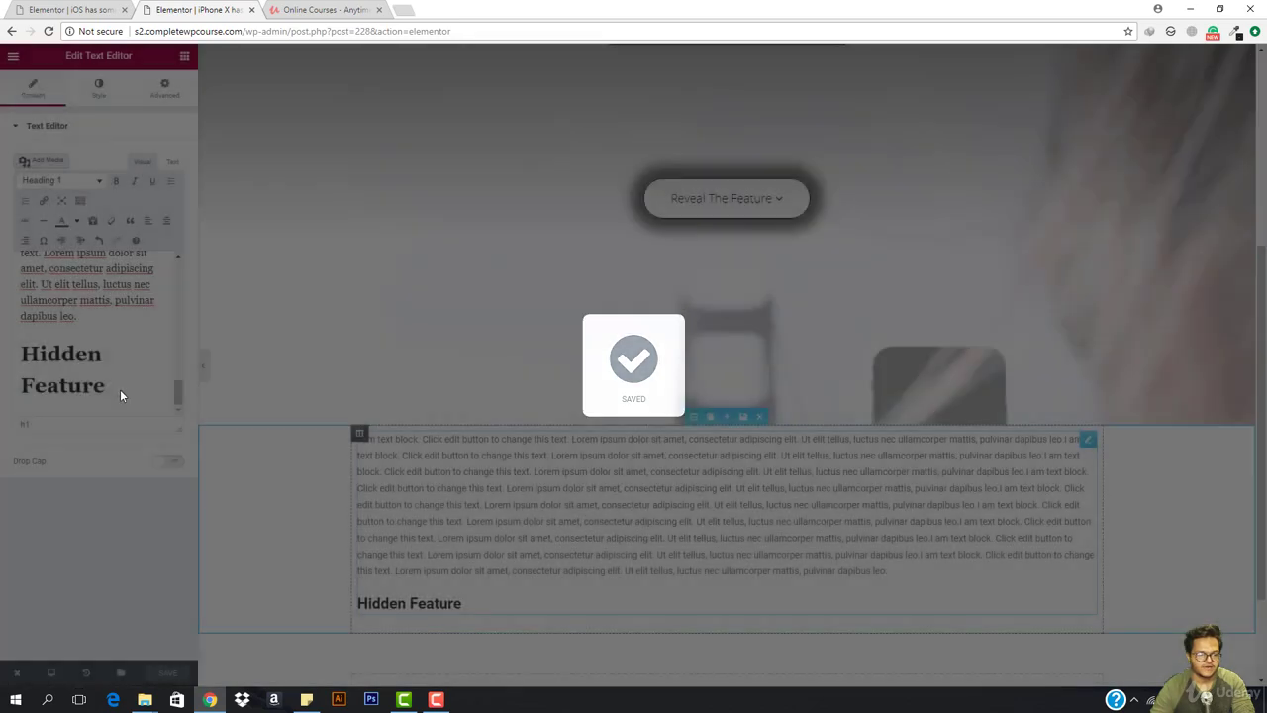
Paste more placeholder text under the Hidden Feature heading and save again.
double_click(121, 390)
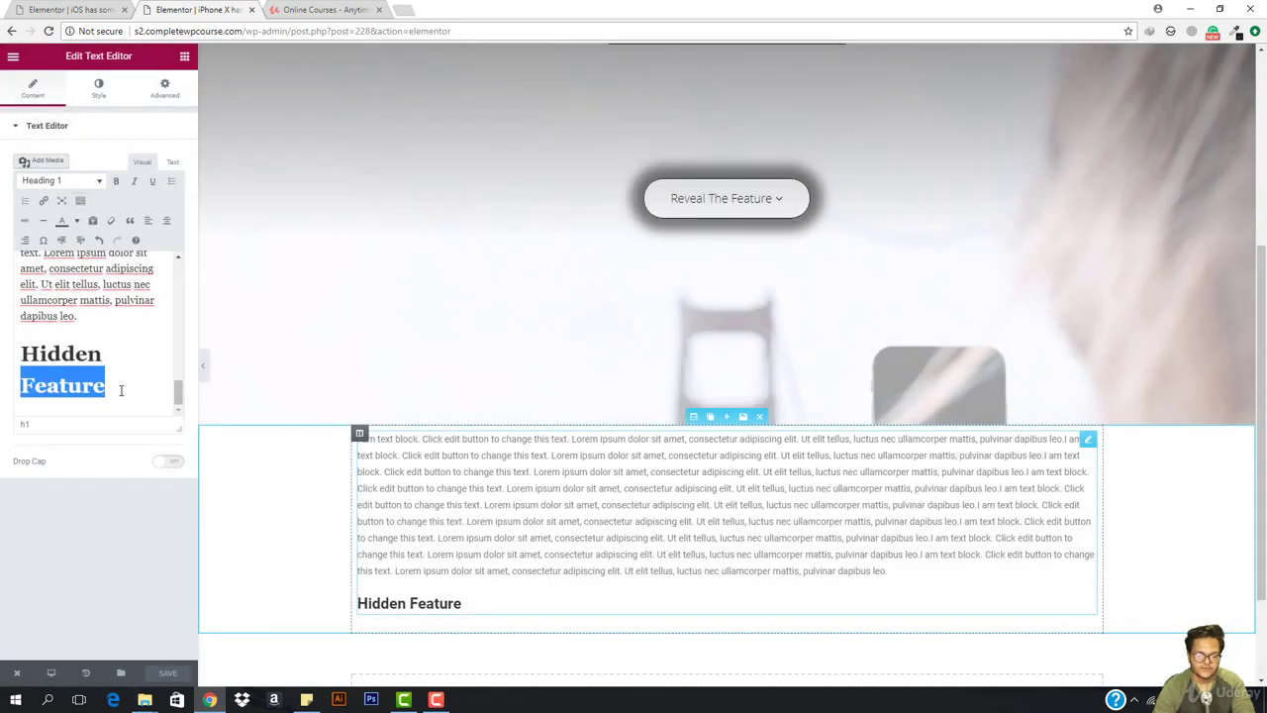
left_click(121, 390)
key("Return")
type("HH")
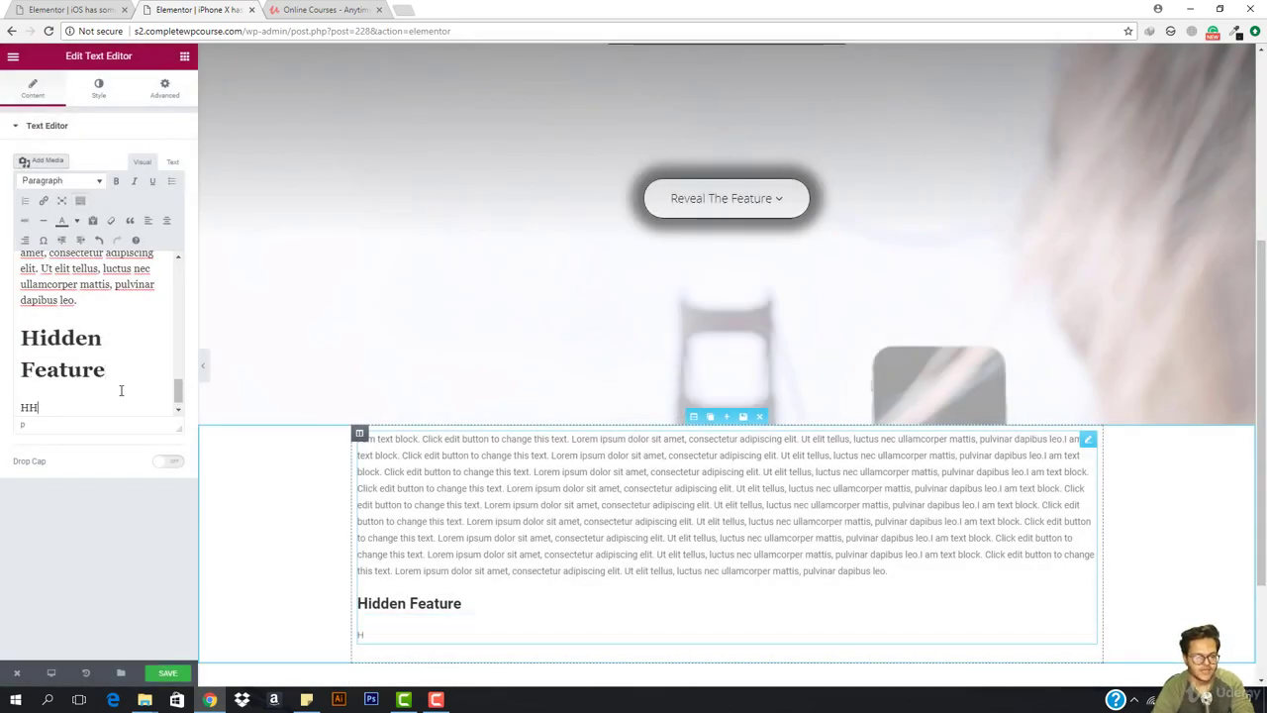
type("HH")
key("ctrl+v")
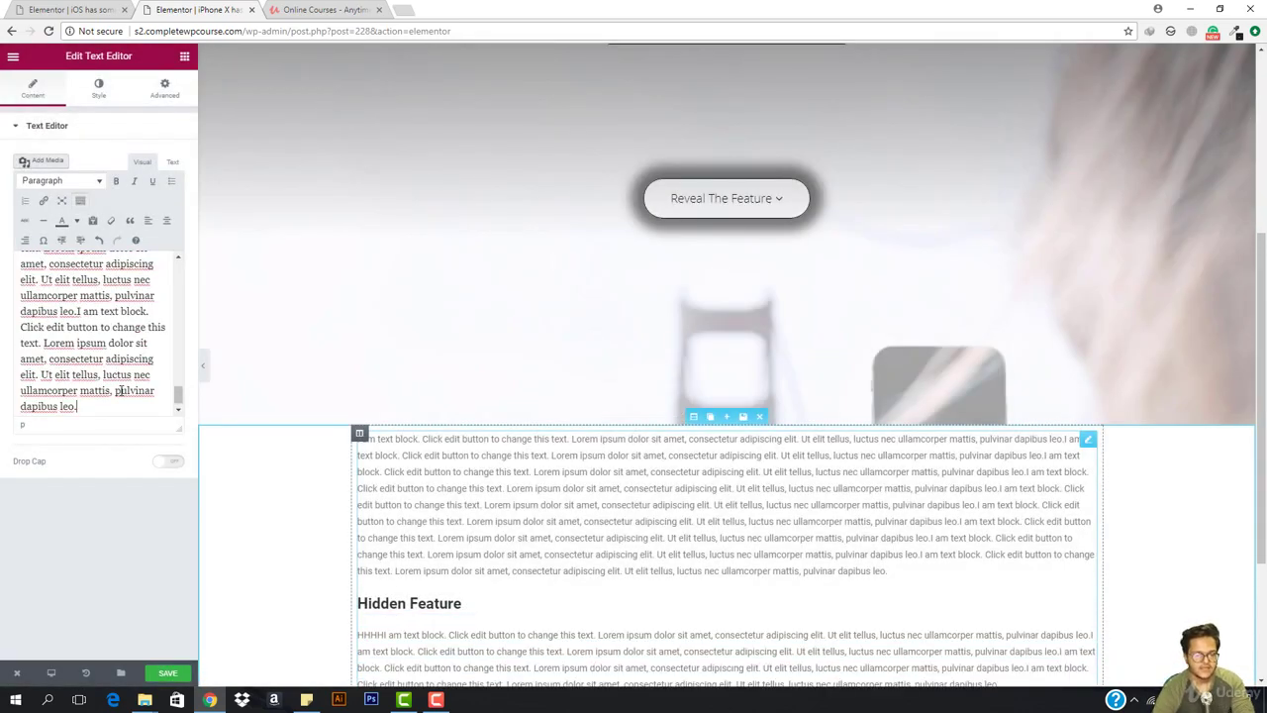
left_click(171, 673)
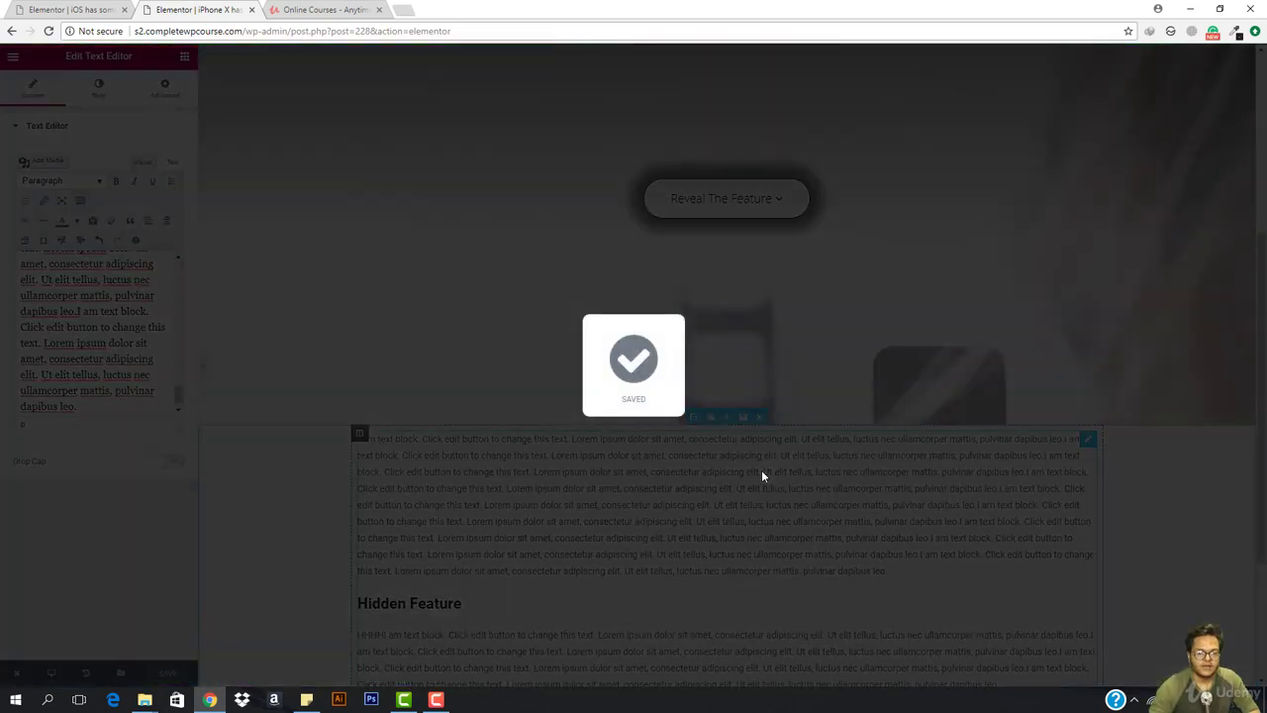
scroll(986, 484, "down", 3)
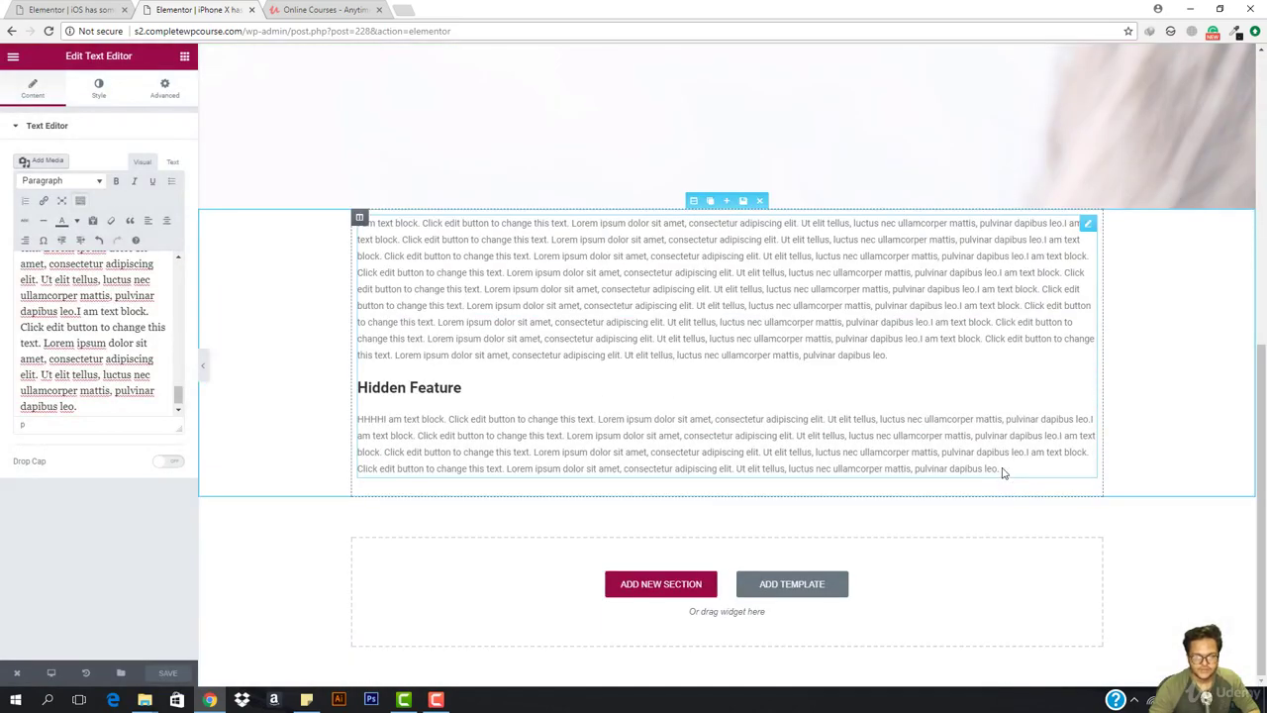
Save the iOS has some bugs post's footer section as library template 'blog-footer'.
left_click(87, 10)
scroll(554, 472, "down", 15)
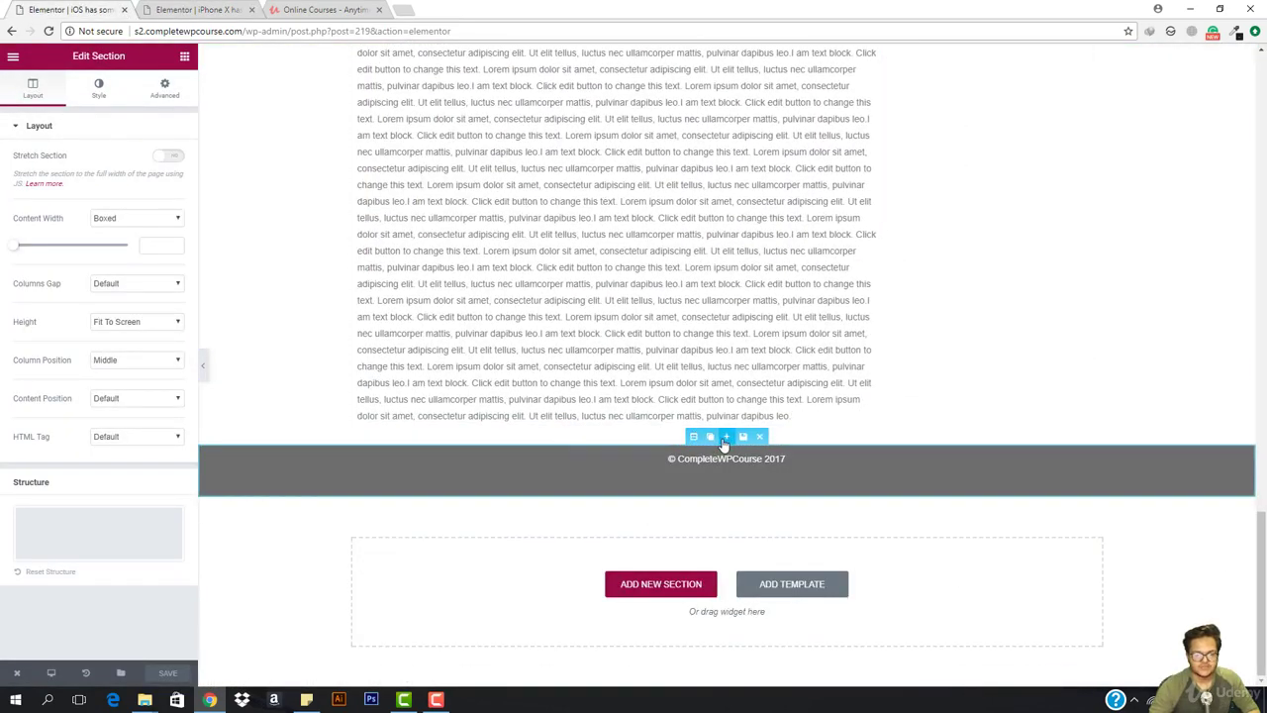
left_click(742, 436)
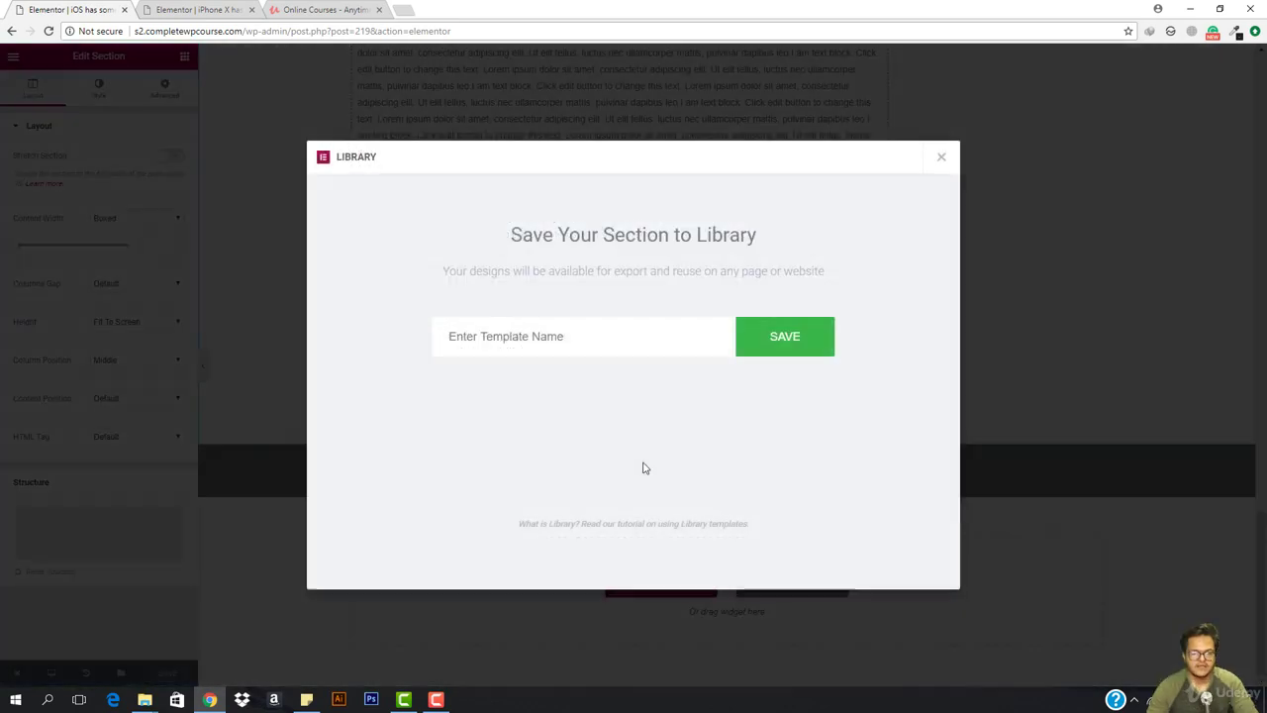
left_click(579, 337)
type("blog")
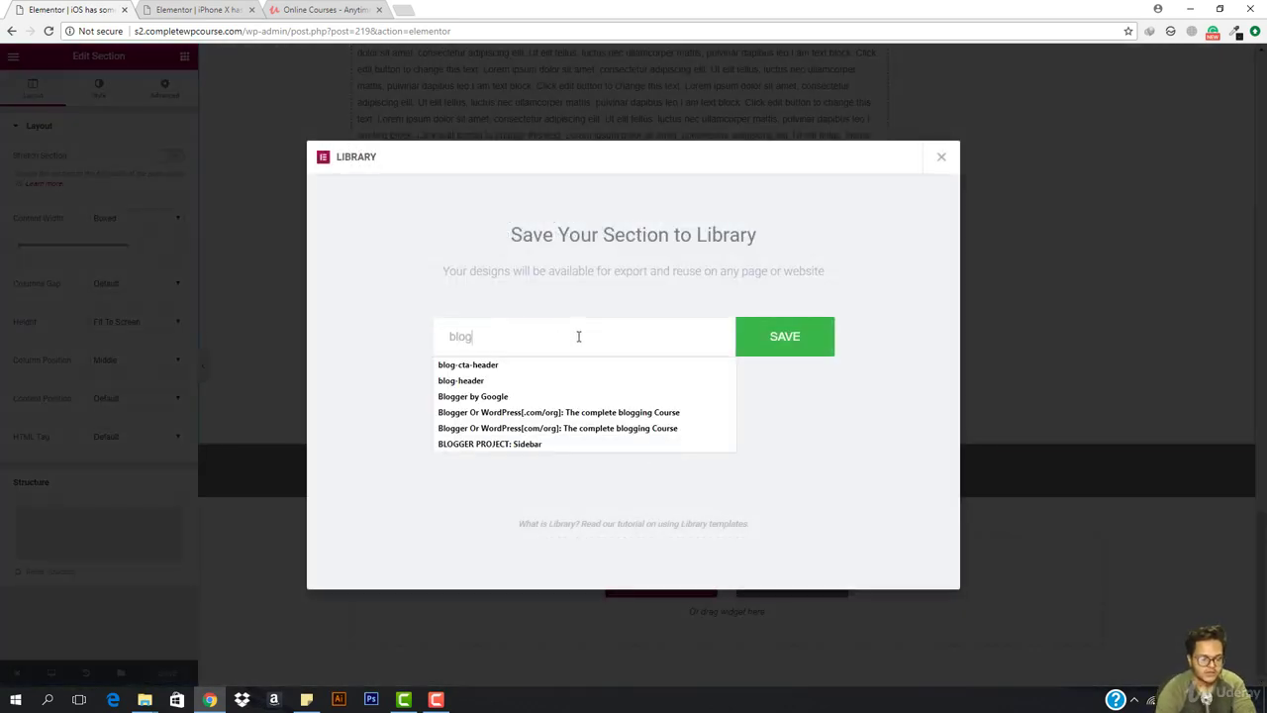
type("-footer")
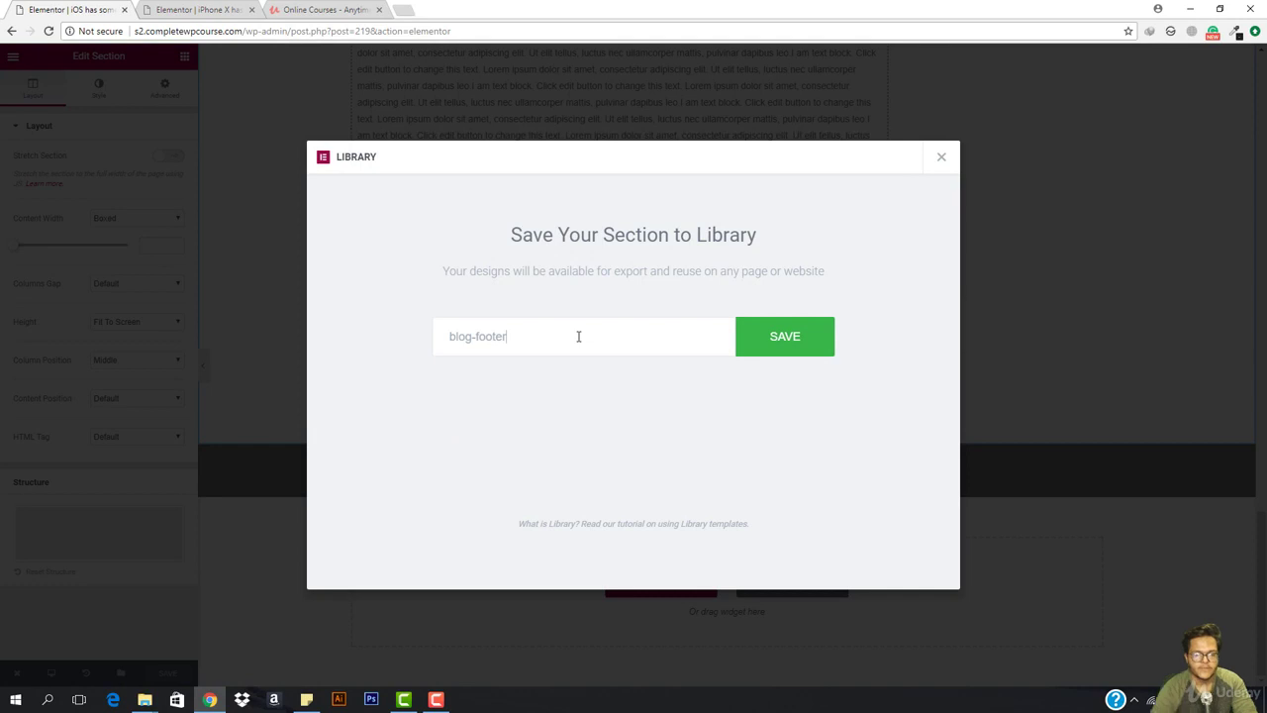
key("Return")
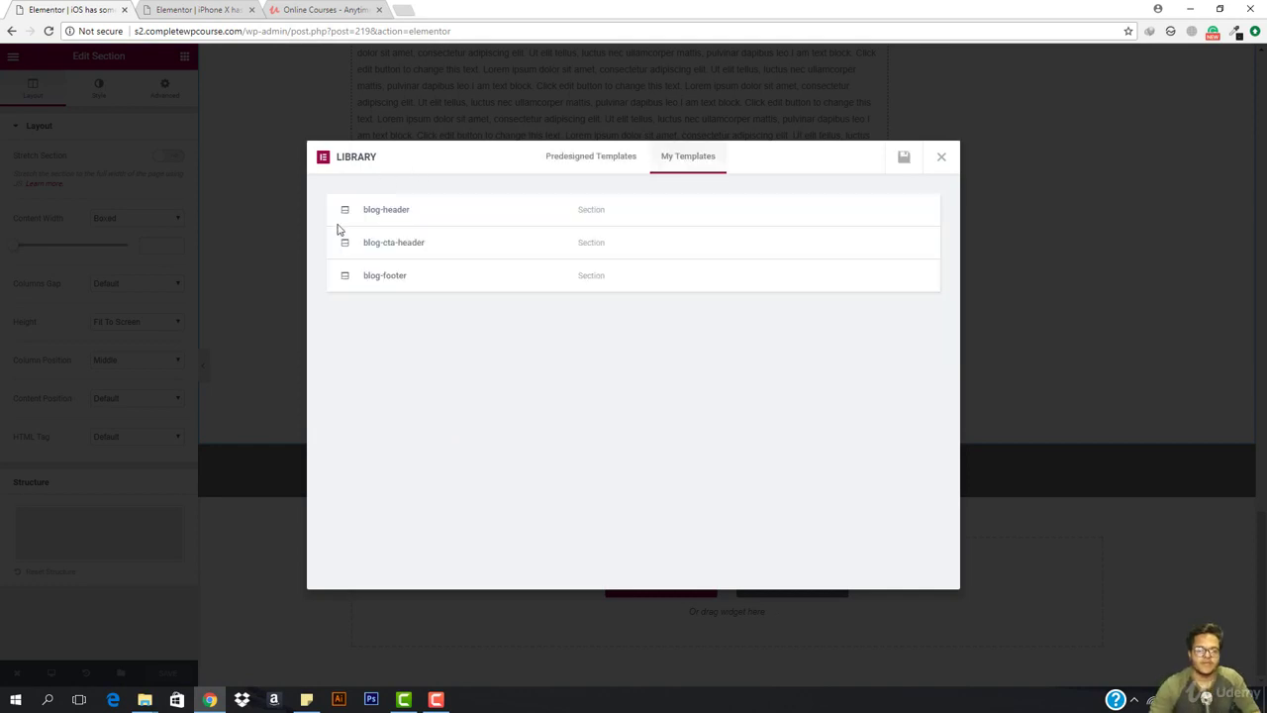
left_click(167, 9)
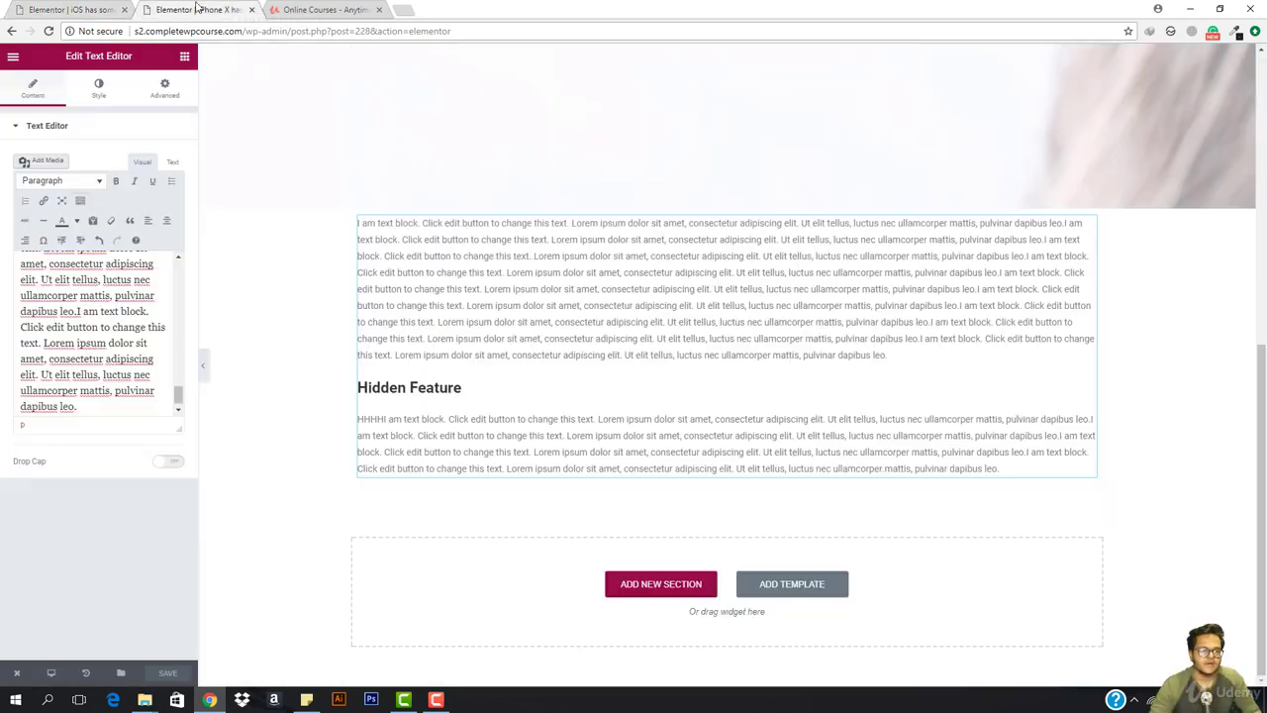
Save the iPhone X post and reload the editor so the new template is listed.
left_click(173, 676)
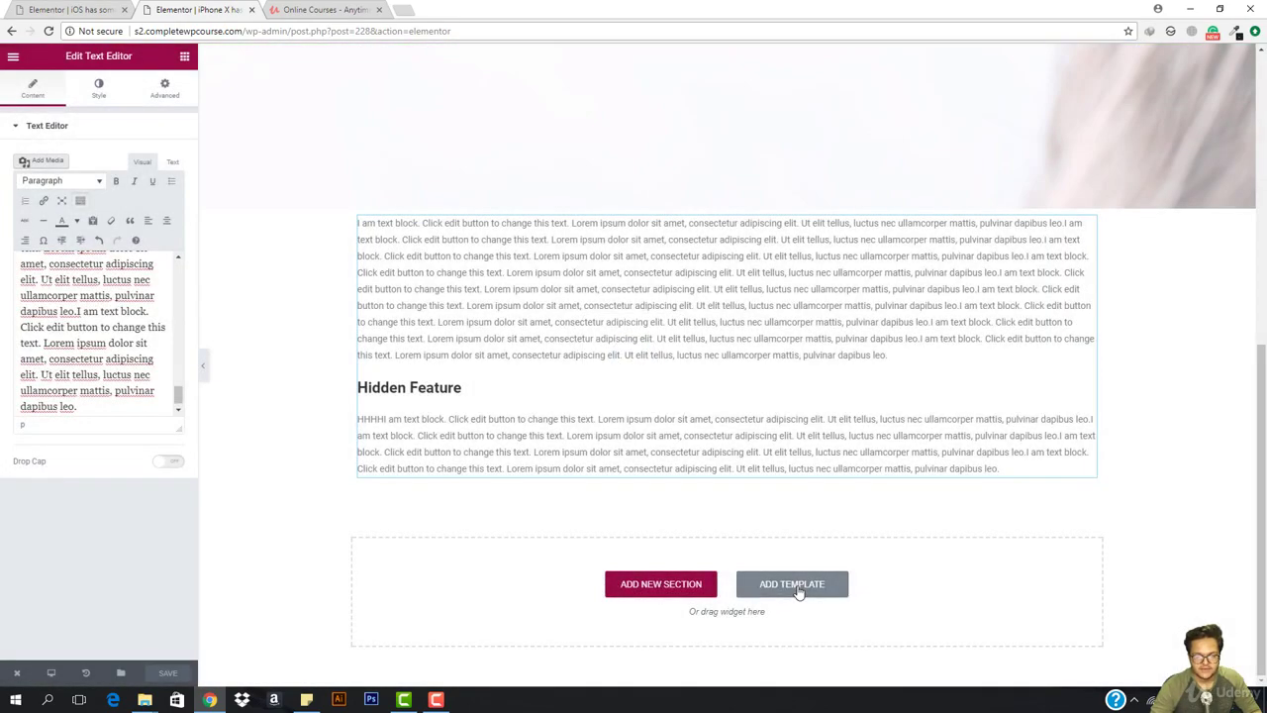
left_click(798, 586)
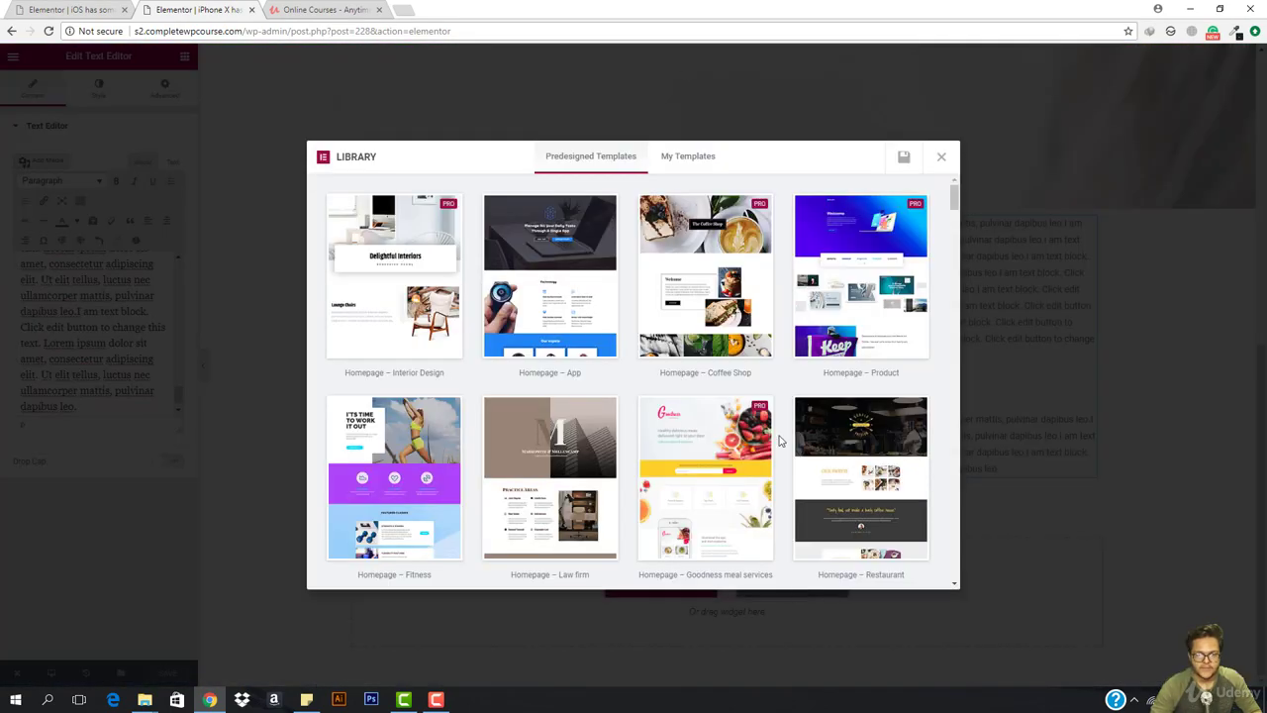
left_click(690, 168)
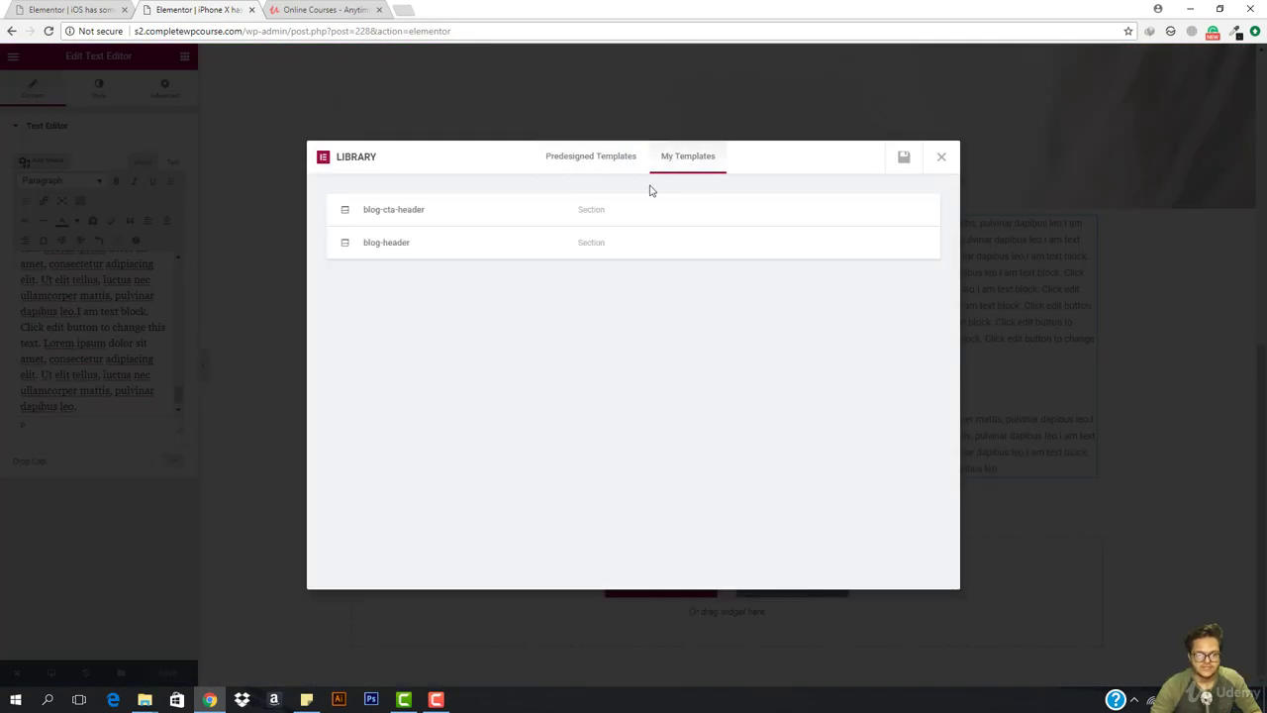
left_click(552, 28)
key("Return")
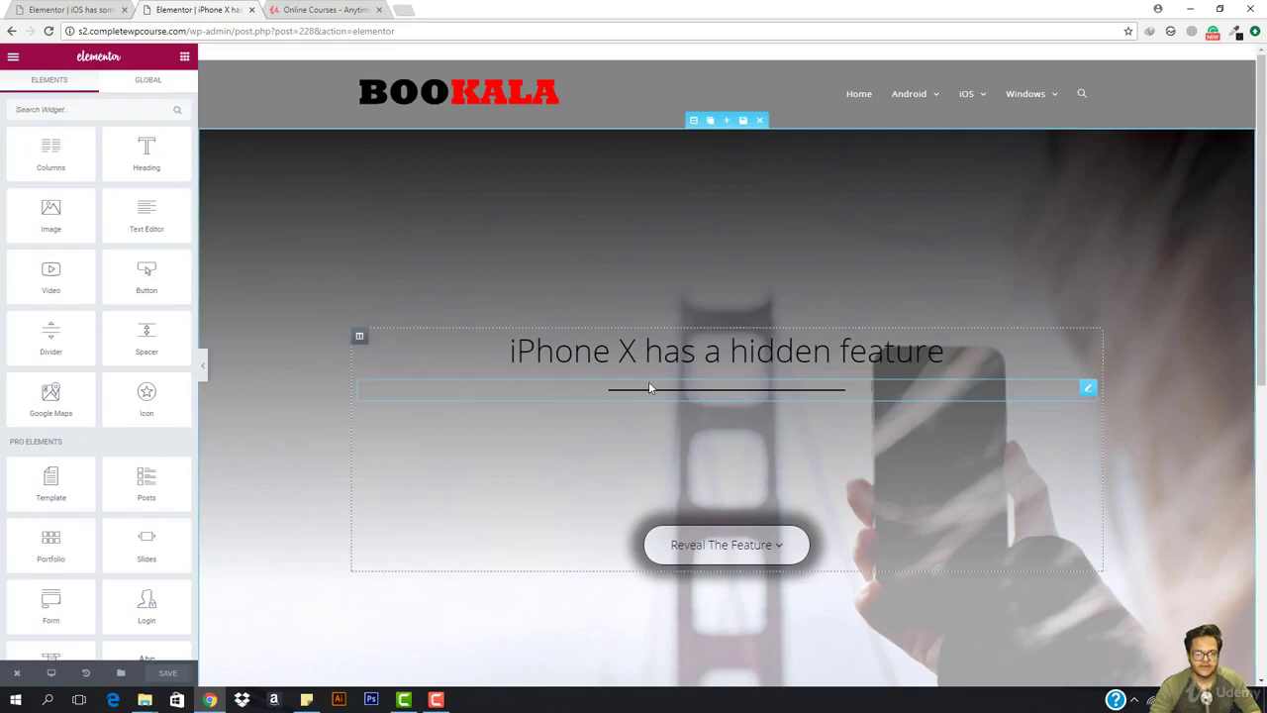
Insert blog-footer from My Templates at the bottom of the post and collapse the panel.
scroll(648, 381, "down", 4)
scroll(840, 436, "down", 3)
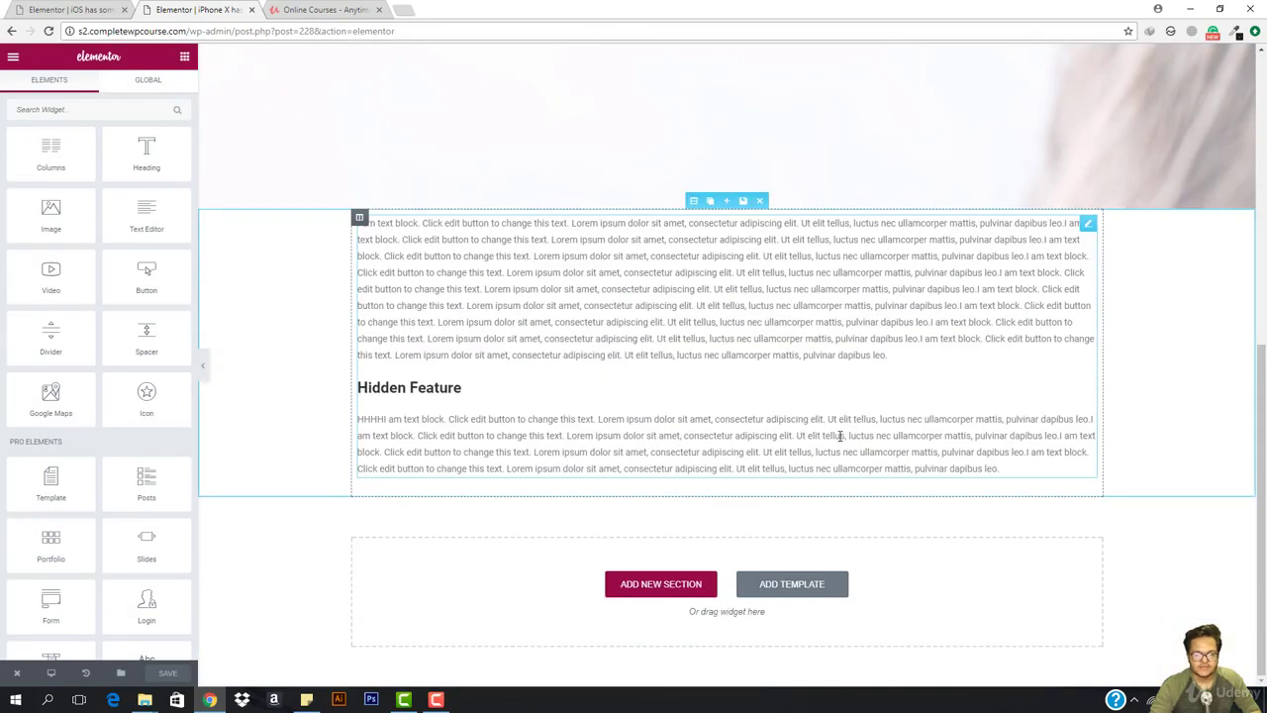
left_click(815, 585)
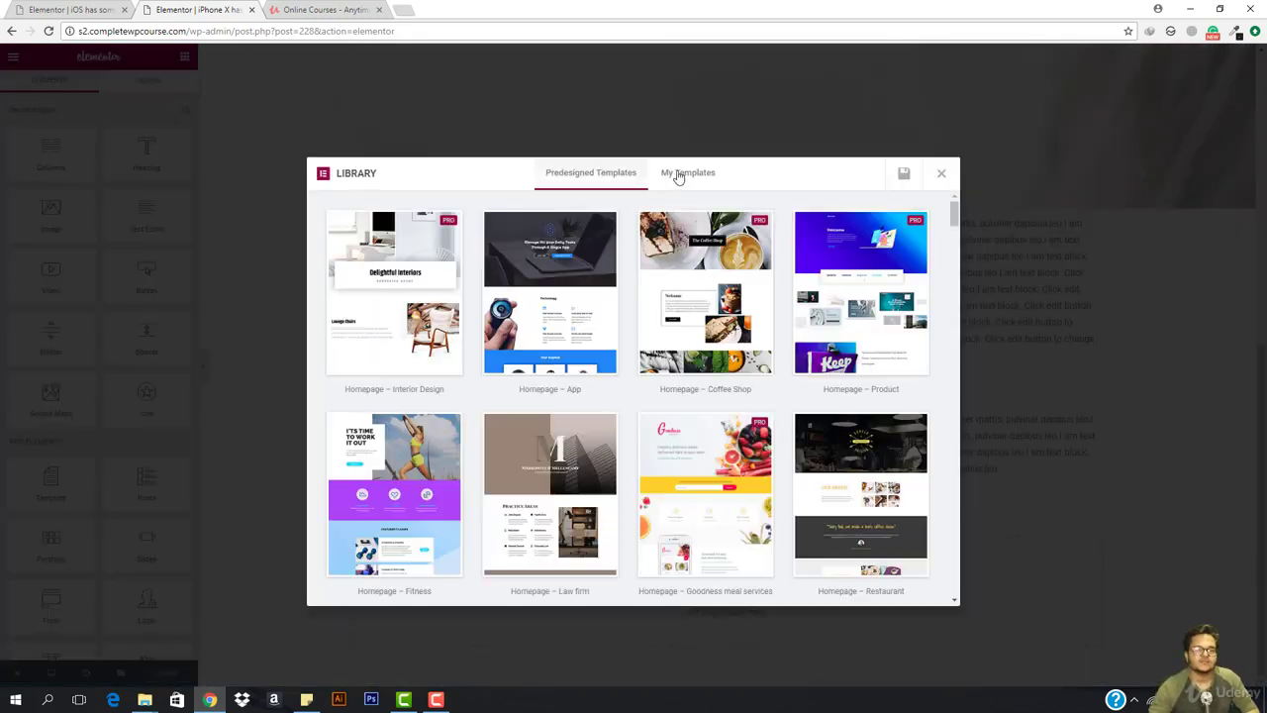
left_click(683, 176)
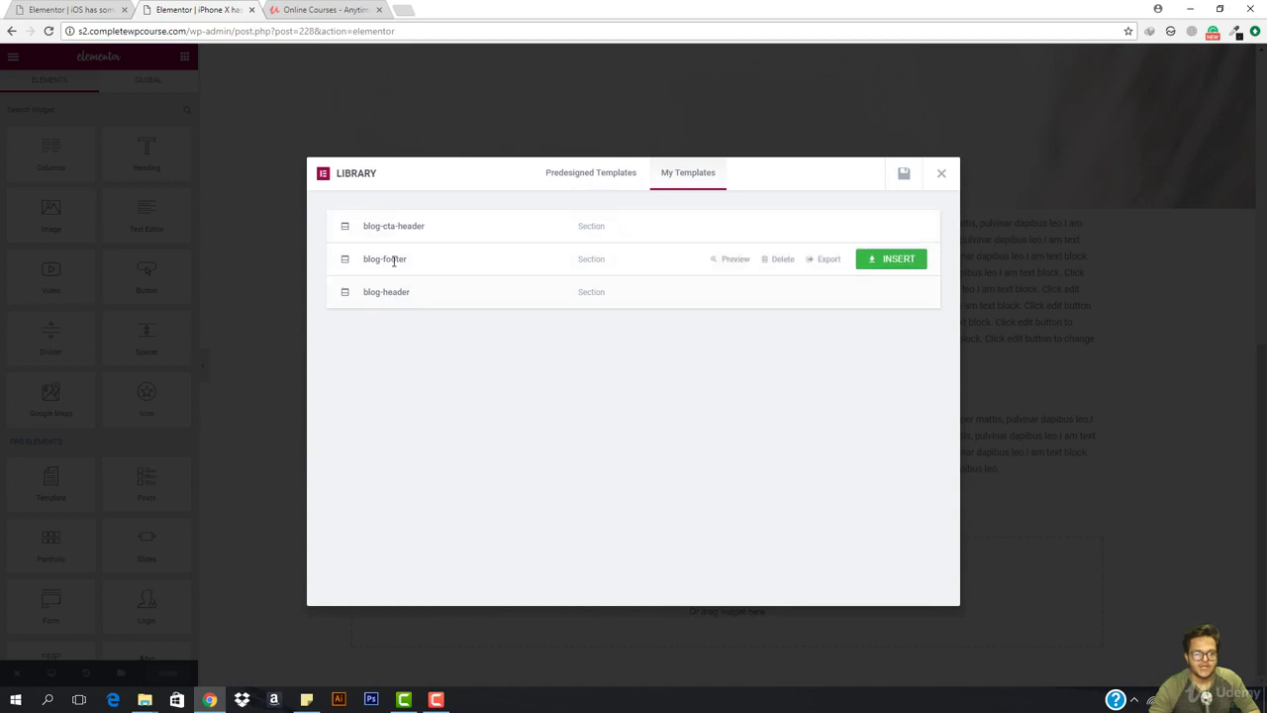
left_click(891, 261)
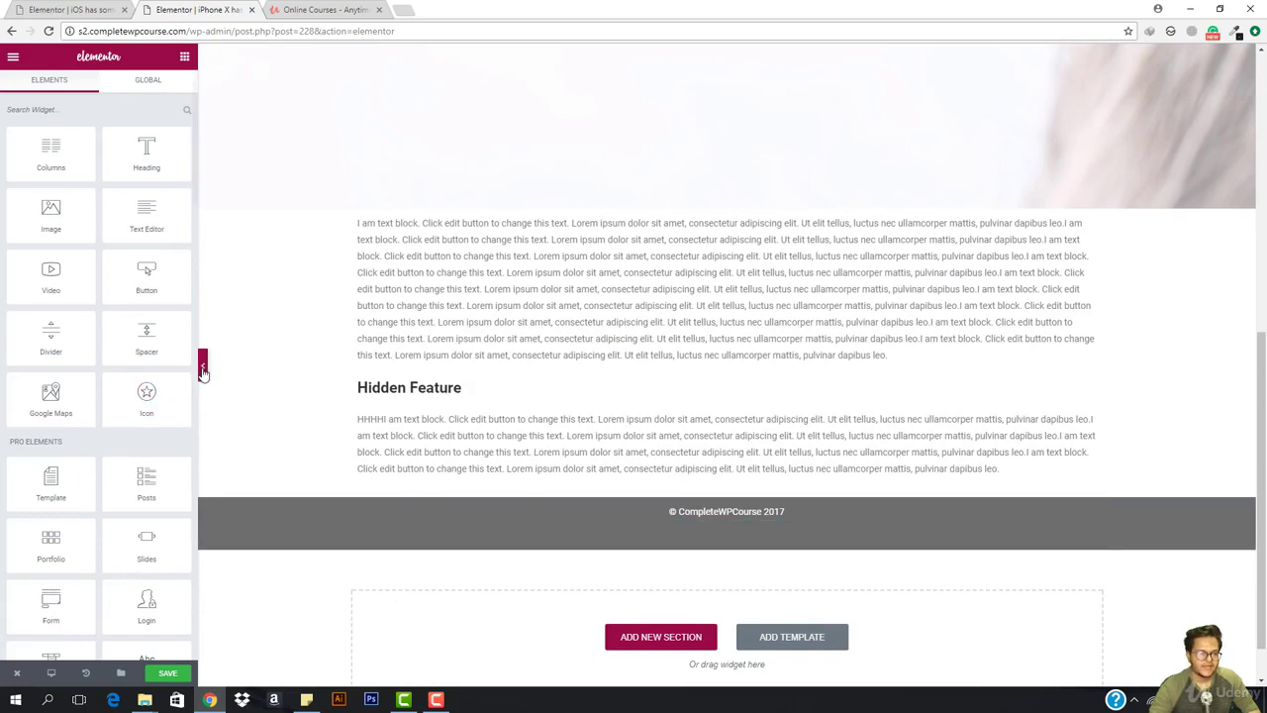
left_click(203, 365)
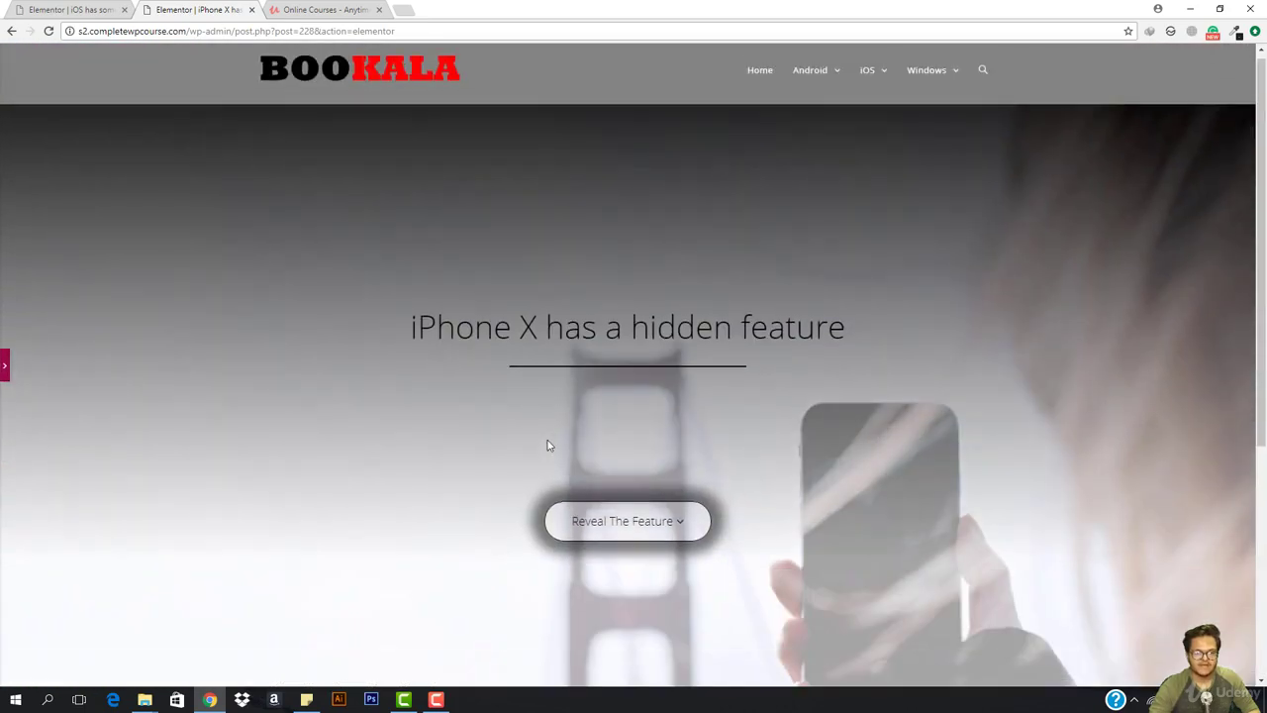
Save the iPhone X post, check it via View Page in a new tab, then return.
scroll(349, 319, "down", 10)
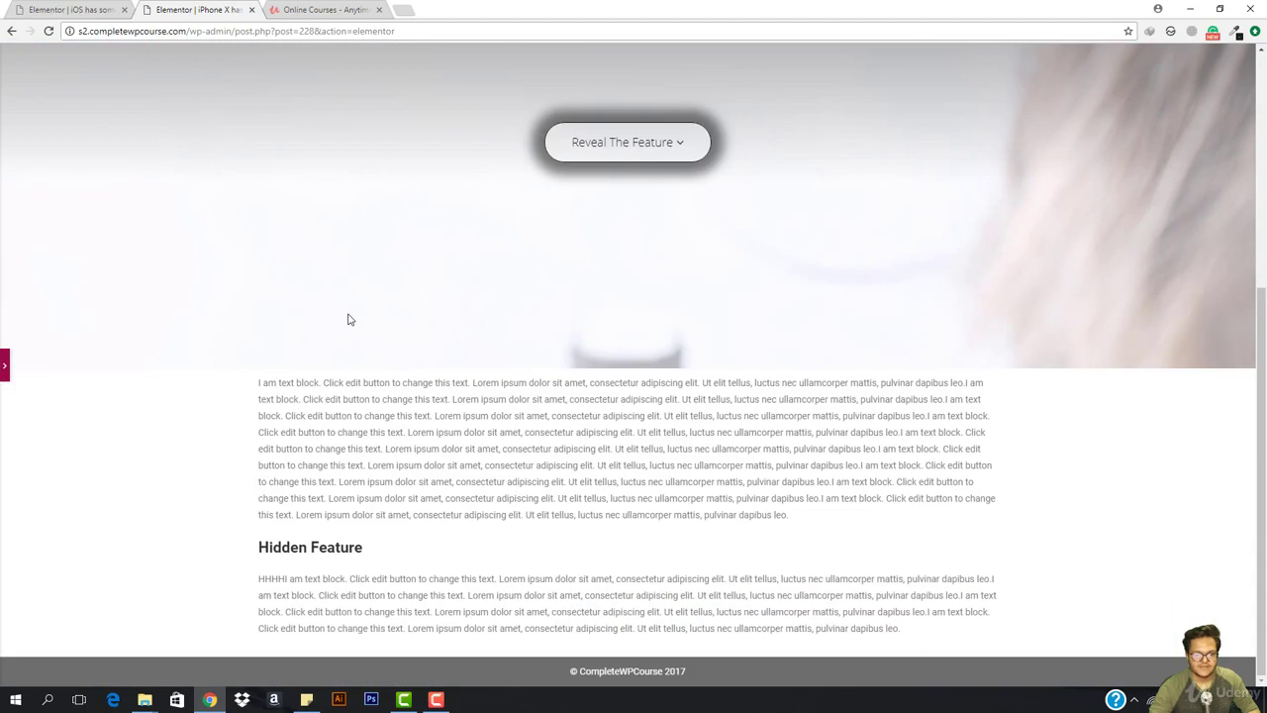
left_click(3, 367)
left_click(176, 674)
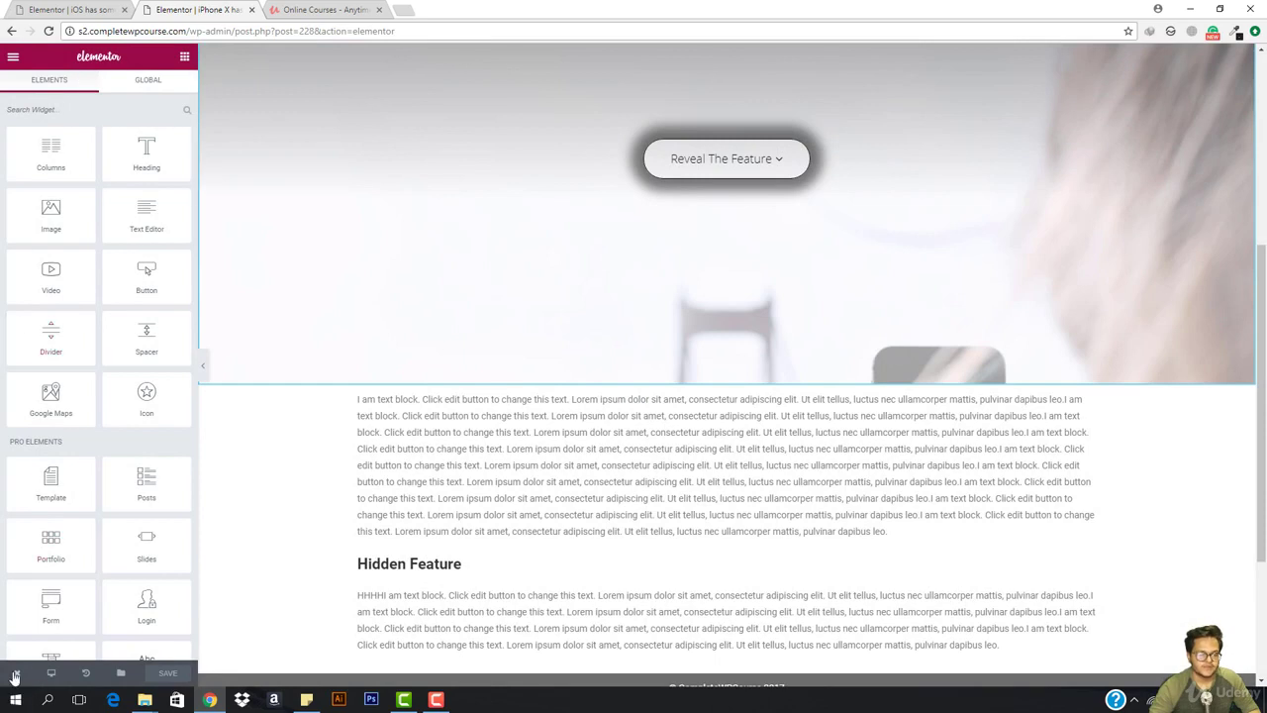
mouse_move(16, 672)
left_click(83, 614)
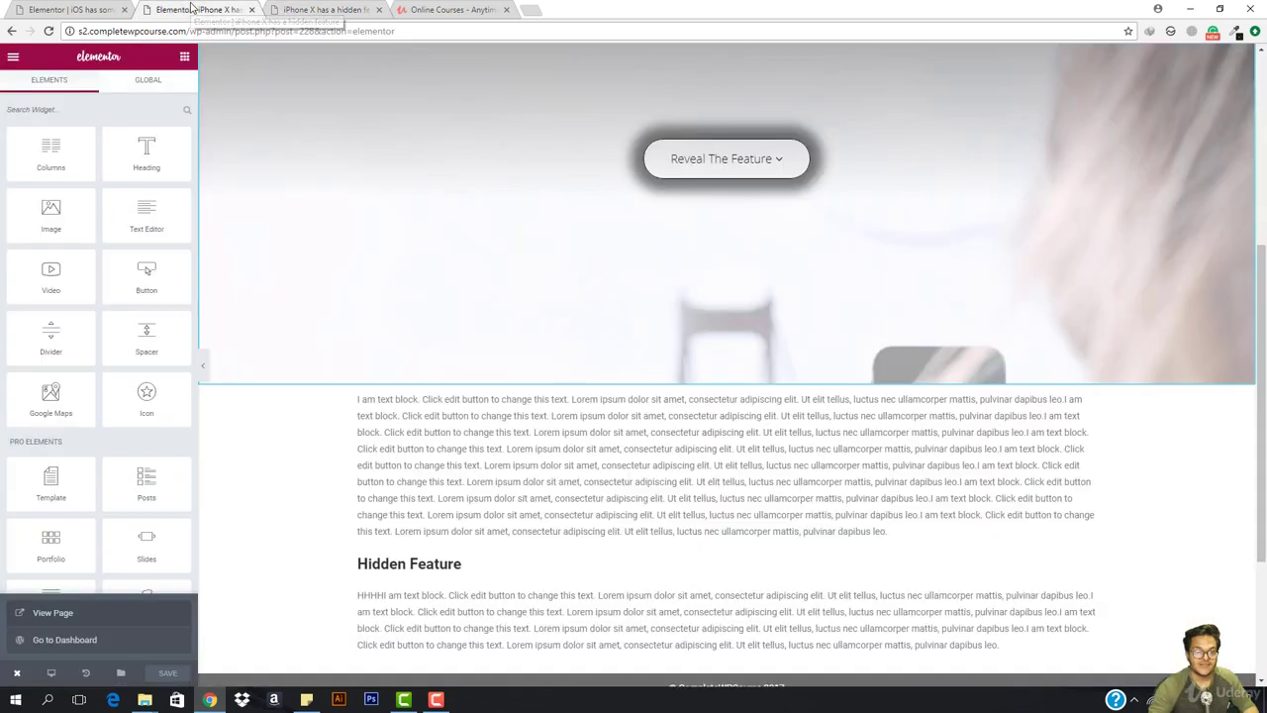
left_click(198, 10)
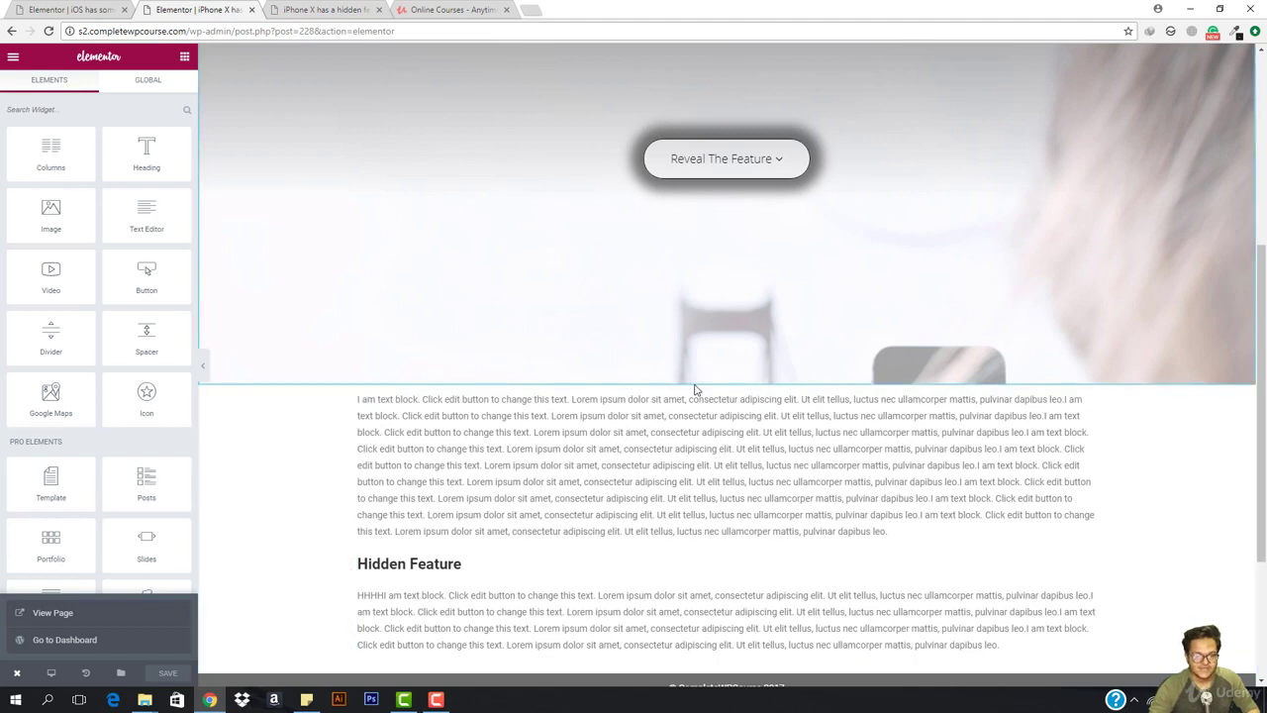
Set the body-text section's Advanced CSS ID to 'down', save, and go to the live tab.
left_click(694, 377)
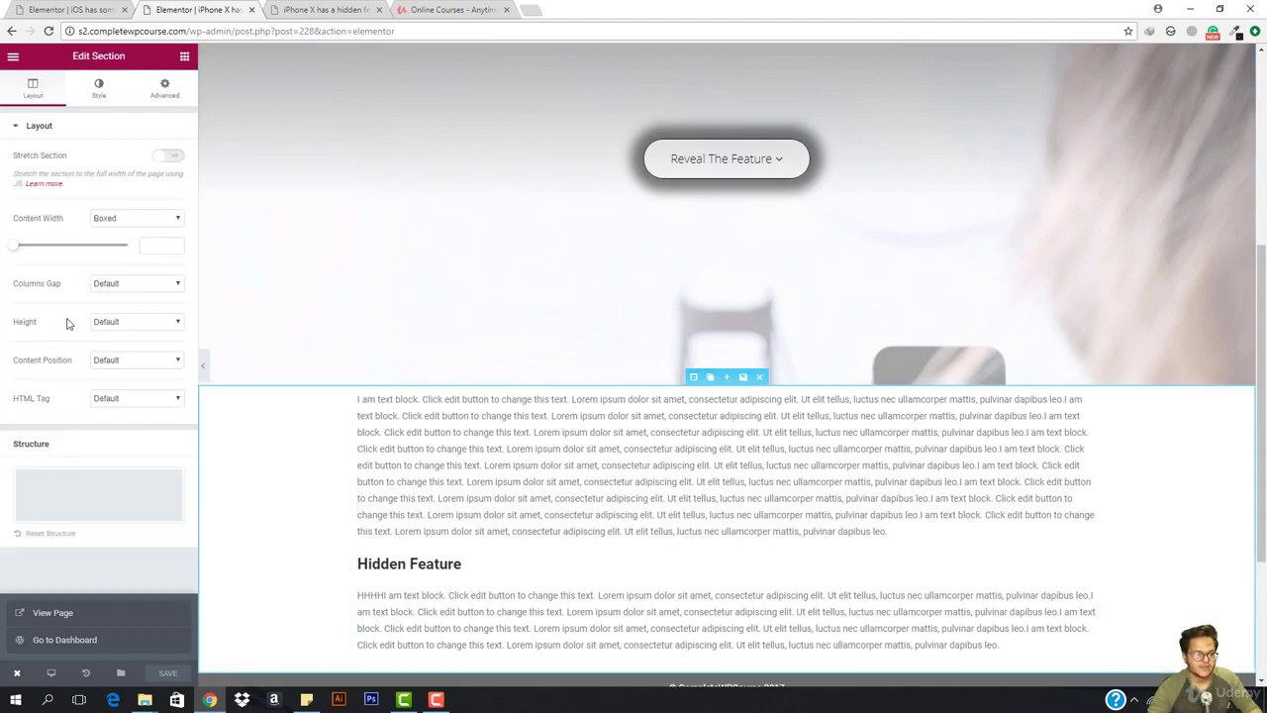
left_click(165, 87)
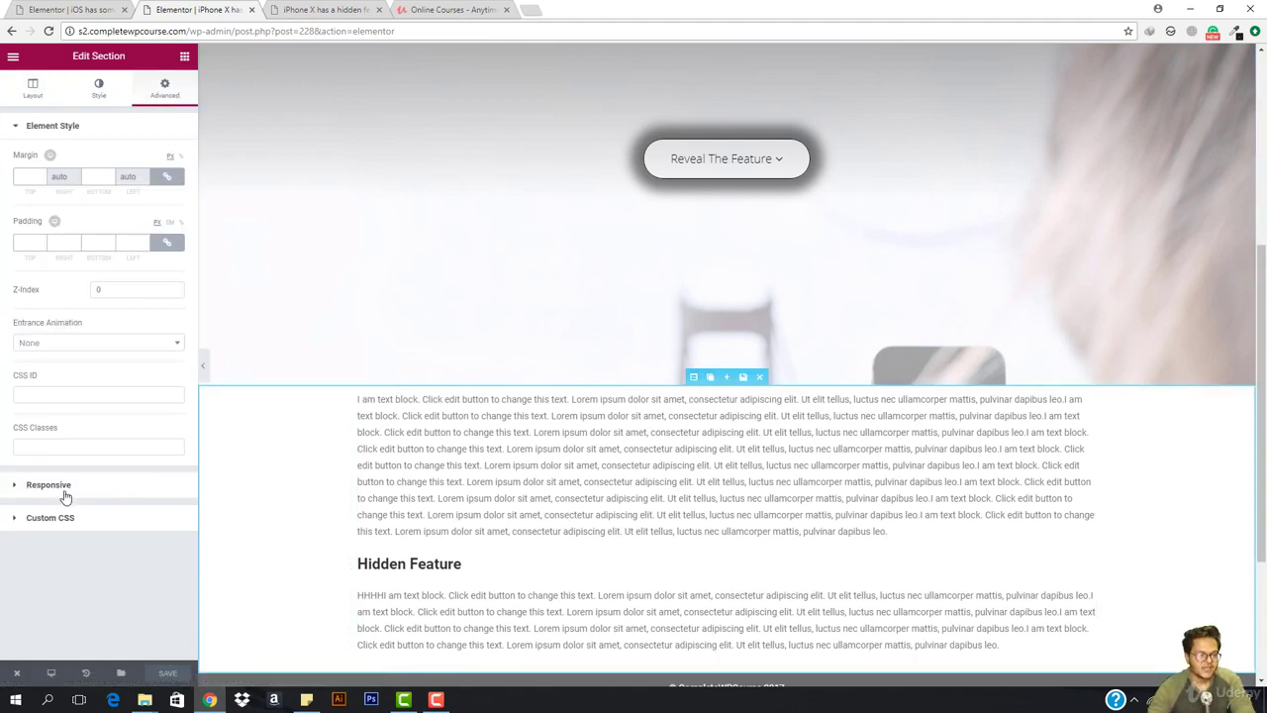
left_click(68, 391)
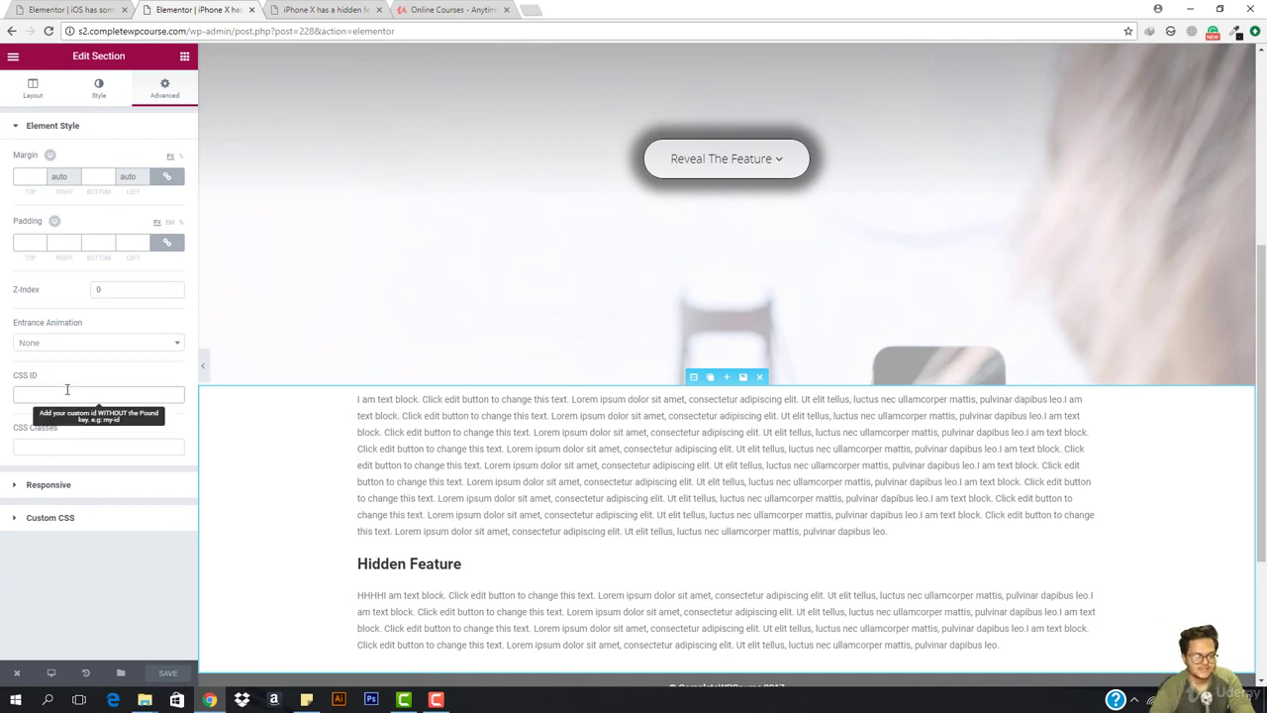
type("down")
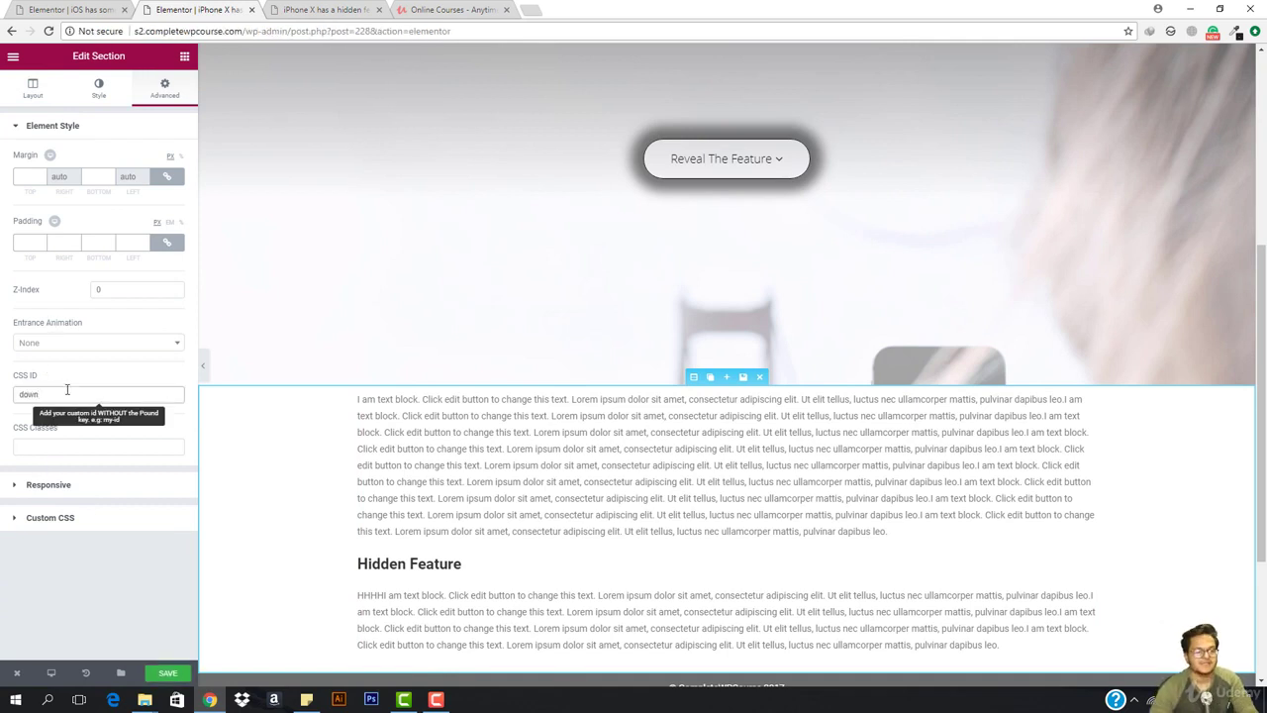
left_click(170, 673)
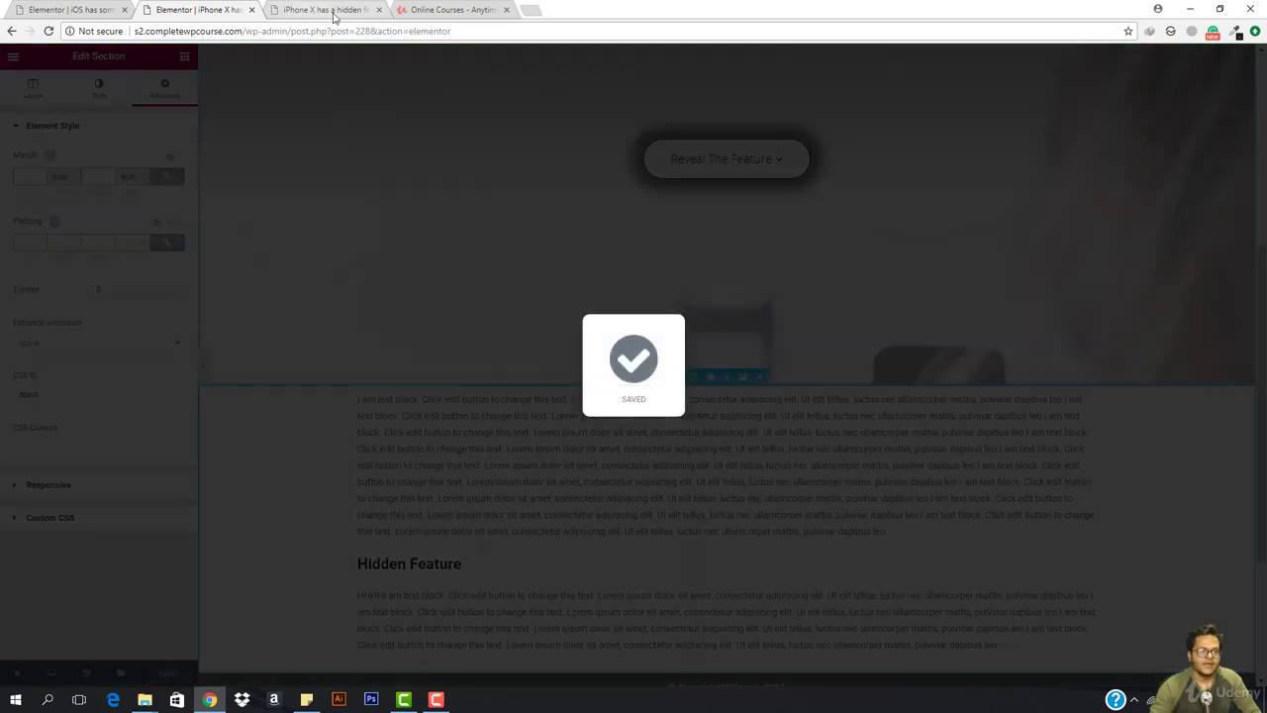
left_click(337, 14)
Reload the live post without '/#down' and test that Reveal The Feature jumps to the body text.
left_click(393, 30)
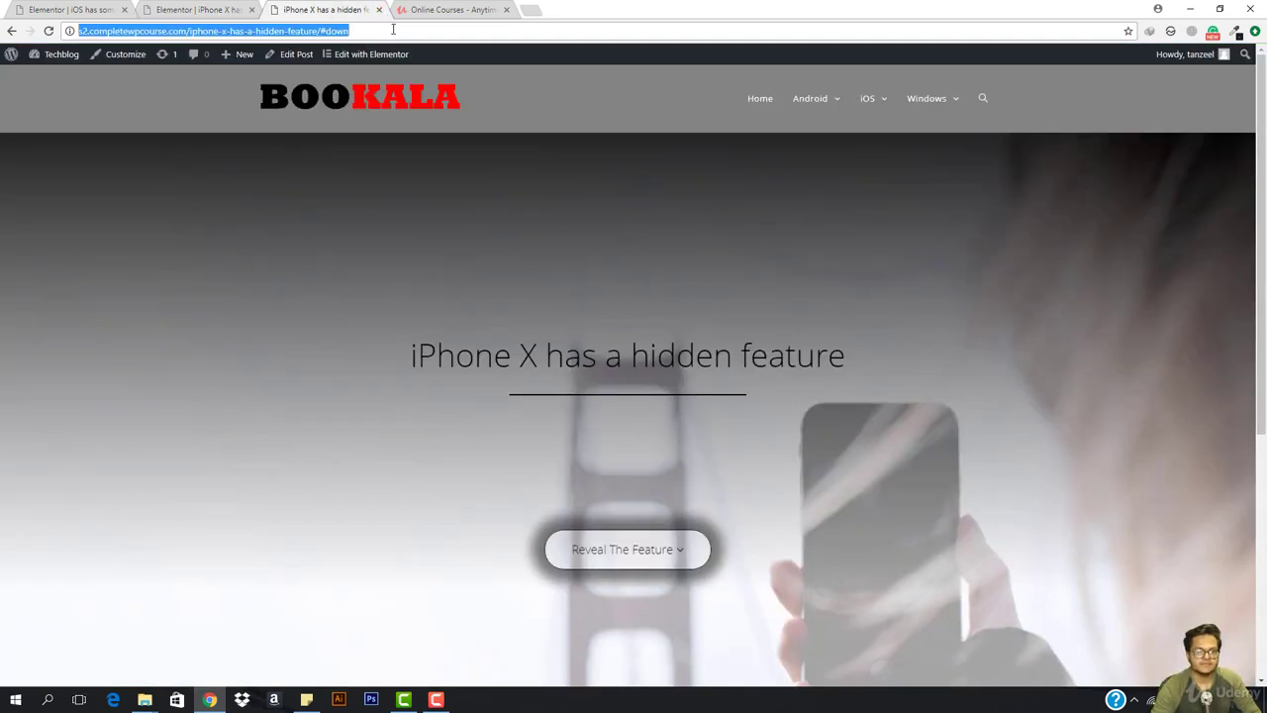
key("End")
key("BackSpace")
key("BackSpace")
key("BackSpace")
key("BackSpace")
key("BackSpace")
key("BackSpace")
key("Return")
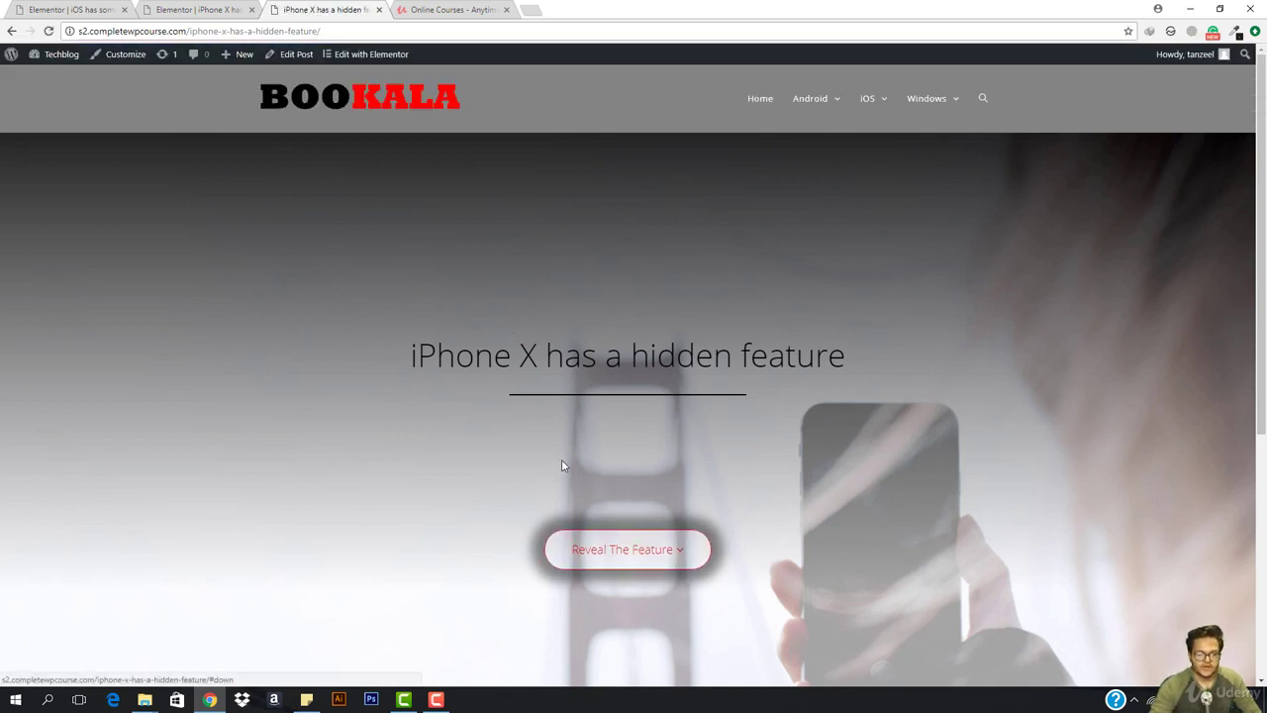
left_click_drag(394, 364, 986, 388)
left_click(987, 388)
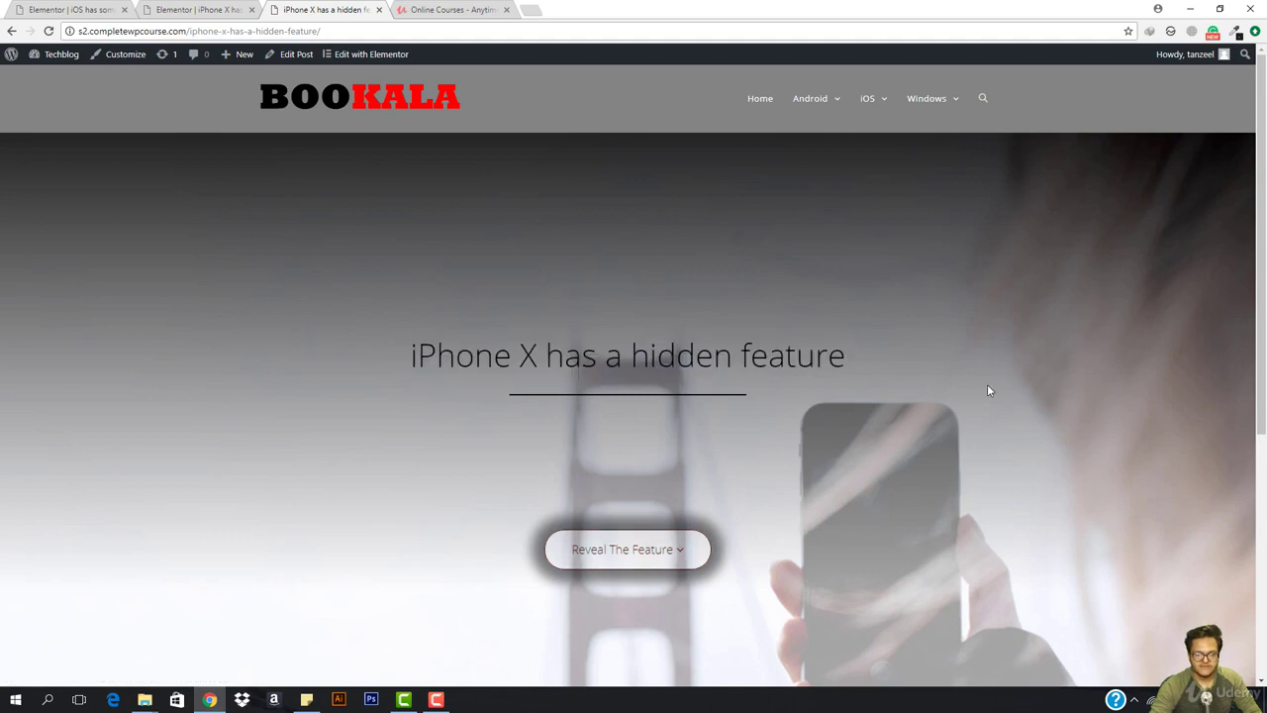
left_click(627, 548)
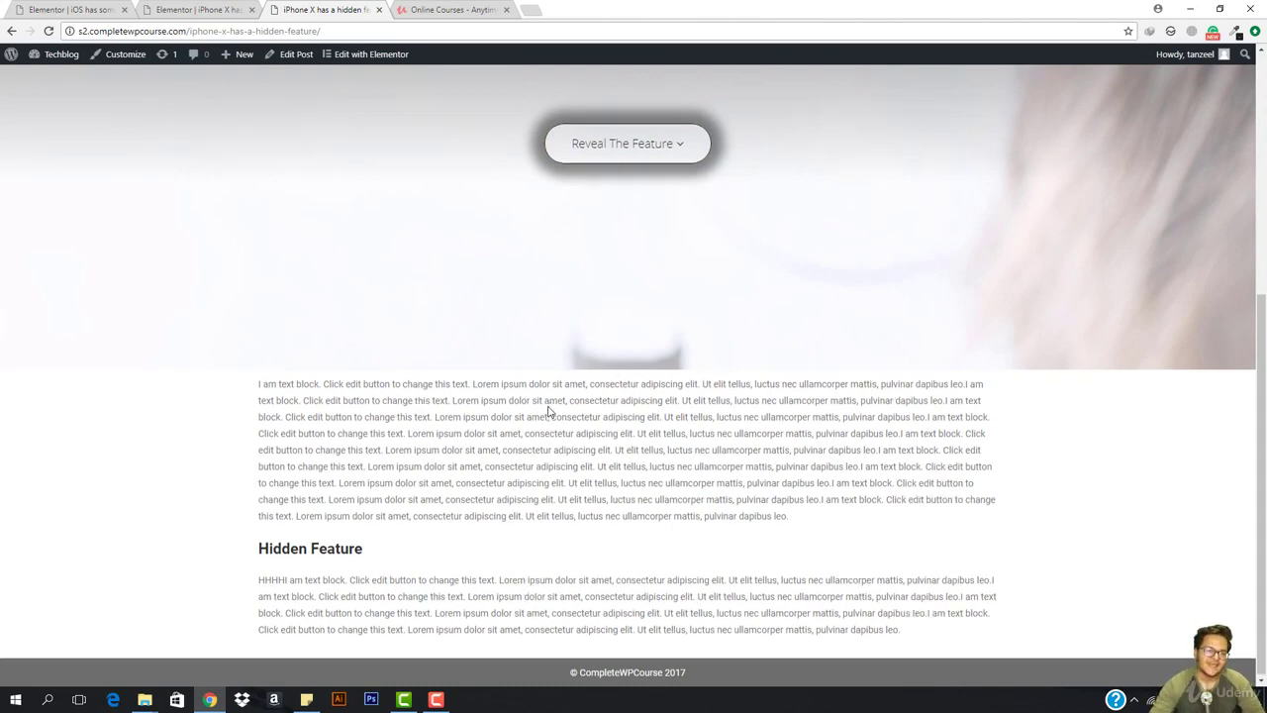
scroll(549, 411, "up", 4)
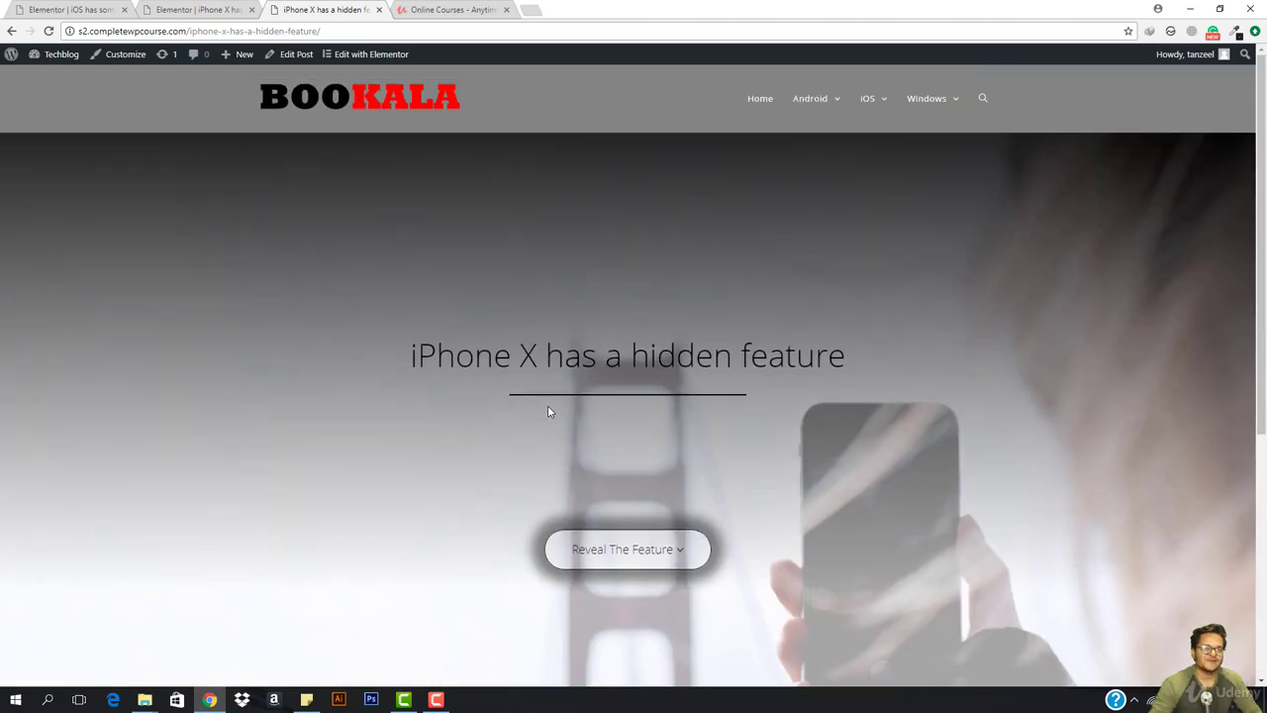
Go to the Techblog homepage via the BOOKALA logo and browse the All Posts grid.
left_click(344, 96)
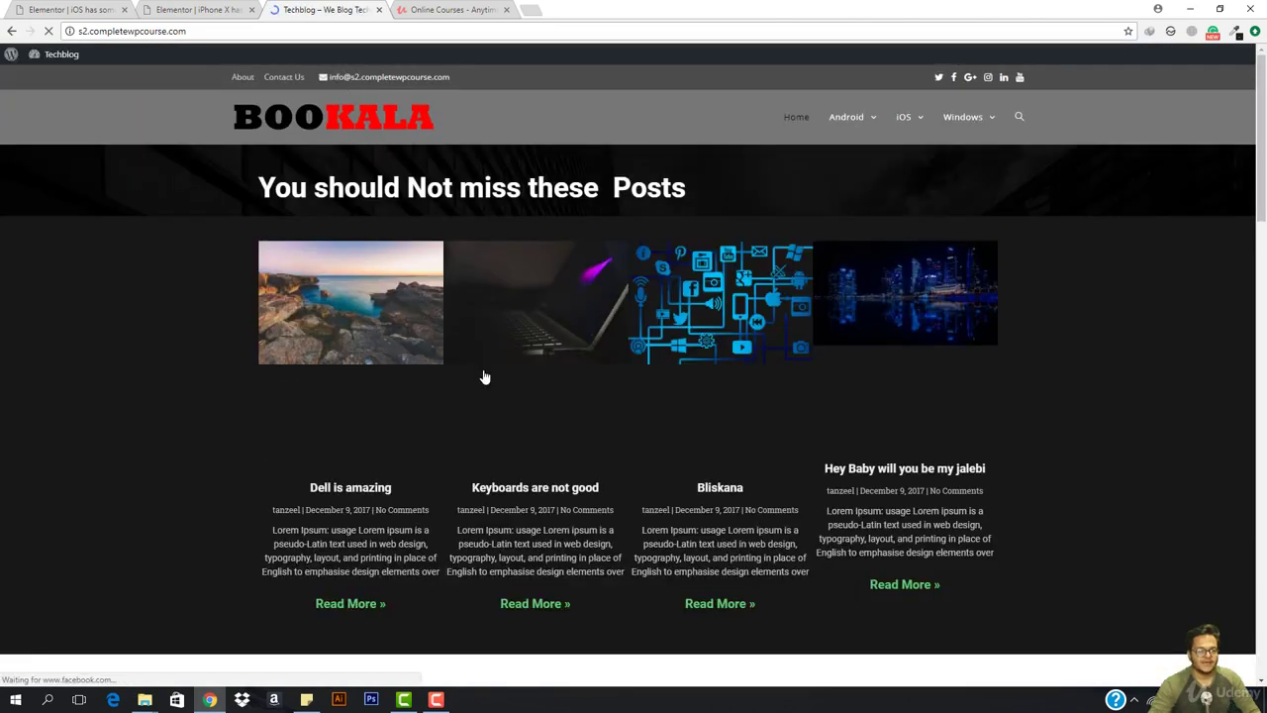
scroll(422, 377, "down", 4)
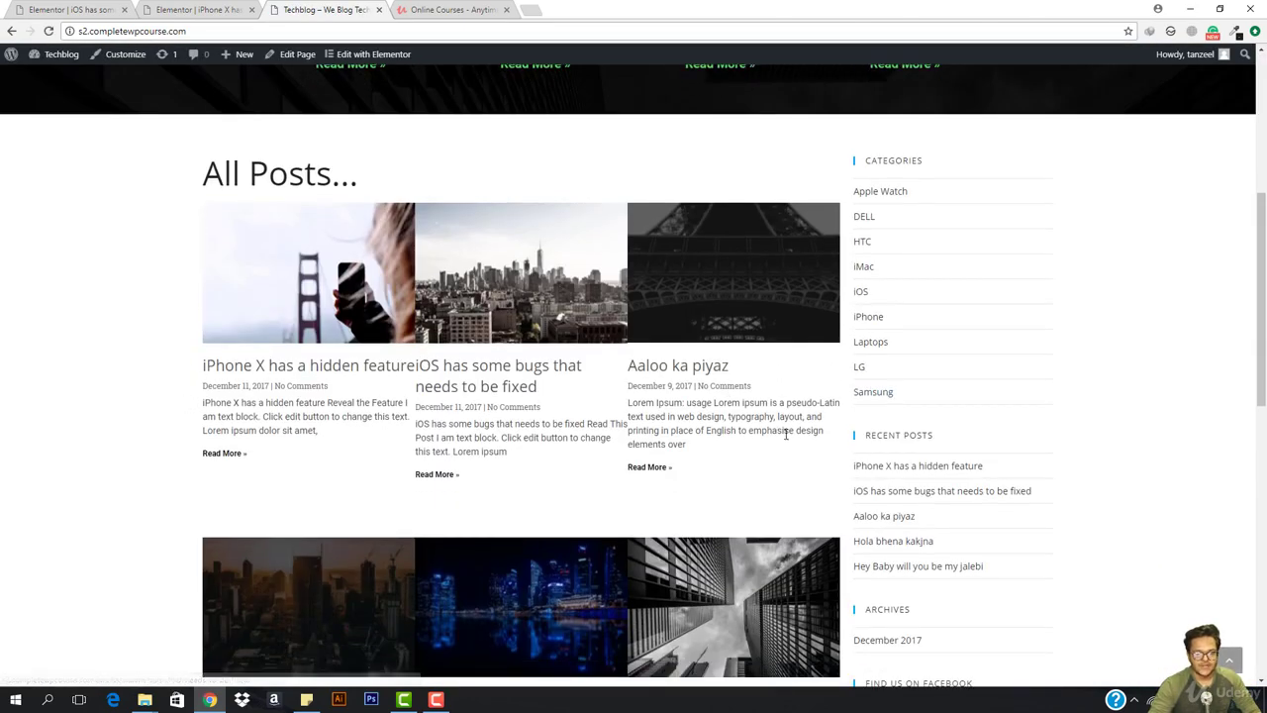
scroll(564, 389, "down", 1)
scroll(564, 389, "down", 4)
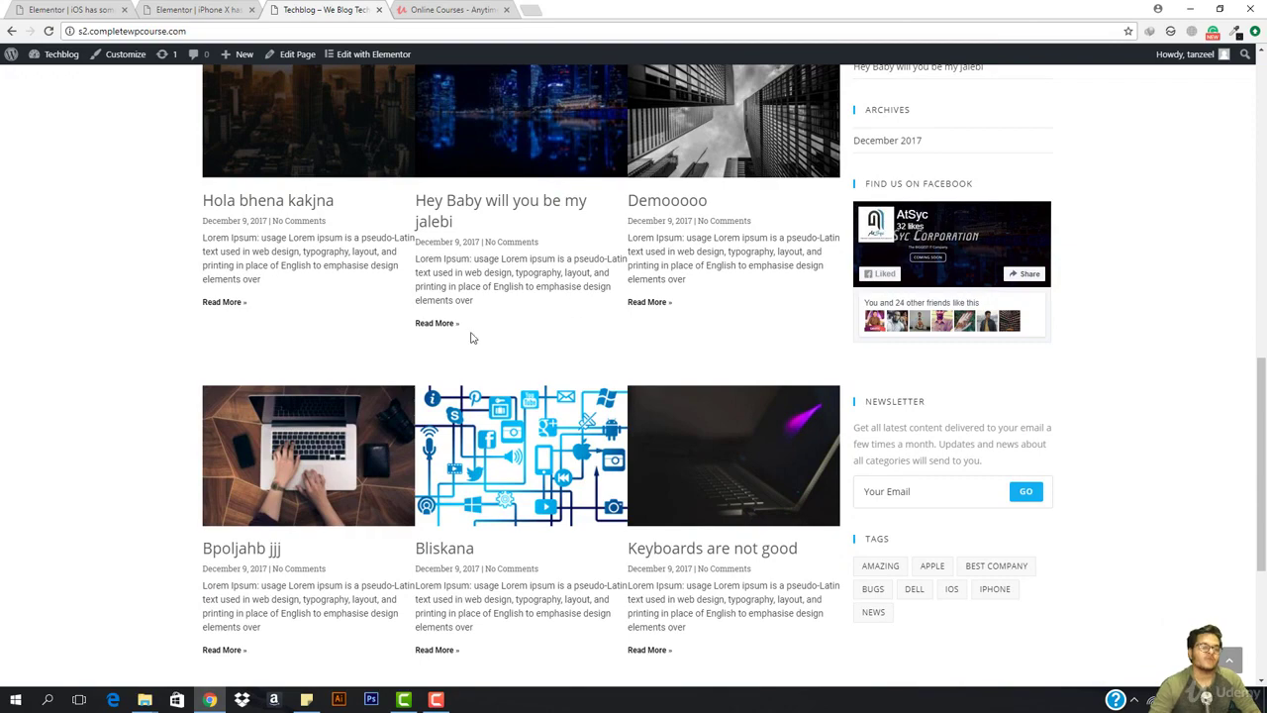
scroll(445, 371, "up", 10)
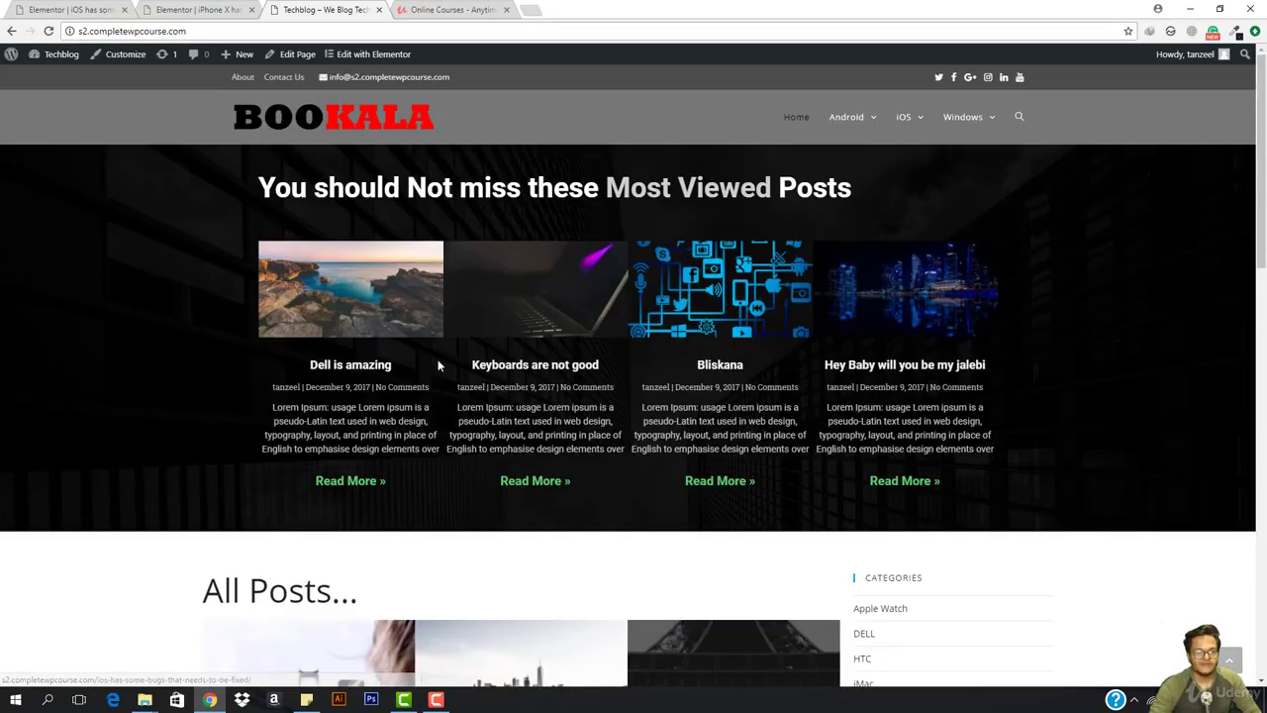